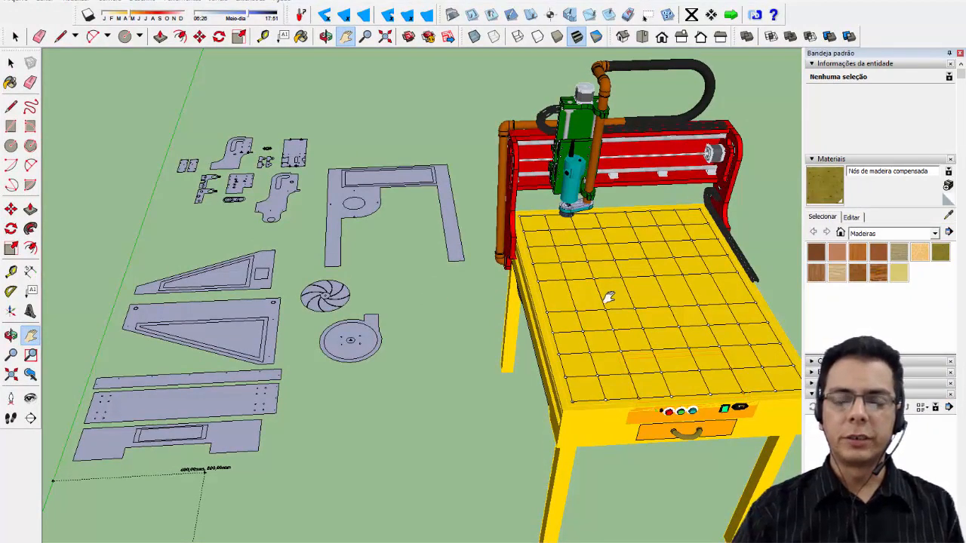
Examine the CNC router's gantry, linear rails and spindle above the work table from several angles
drag(599, 300, 443, 274)
key(o)
drag(513, 215, 273, 235)
key(h)
drag(340, 156, 445, 278)
scroll(425, 255, up, 10)
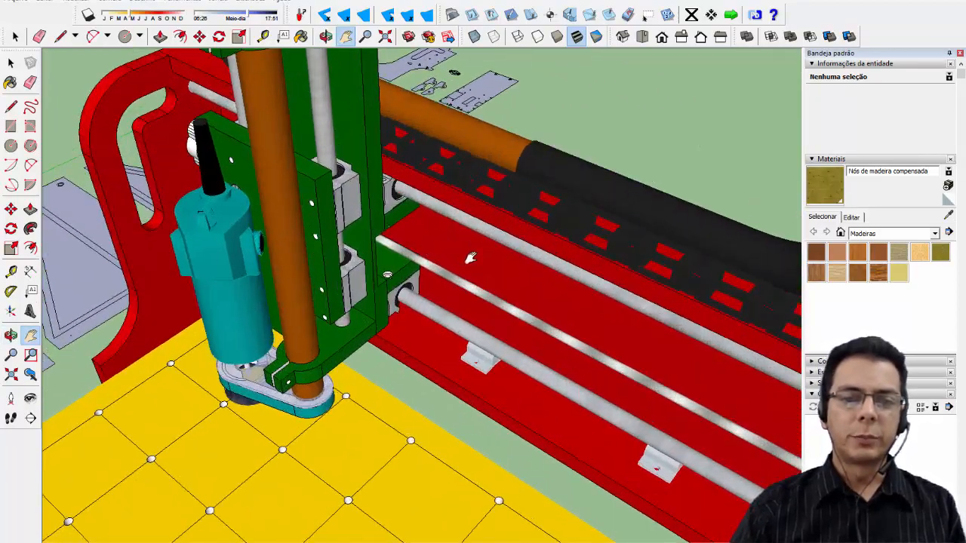
key(o)
drag(469, 258, 412, 123)
key(h)
drag(344, 188, 471, 211)
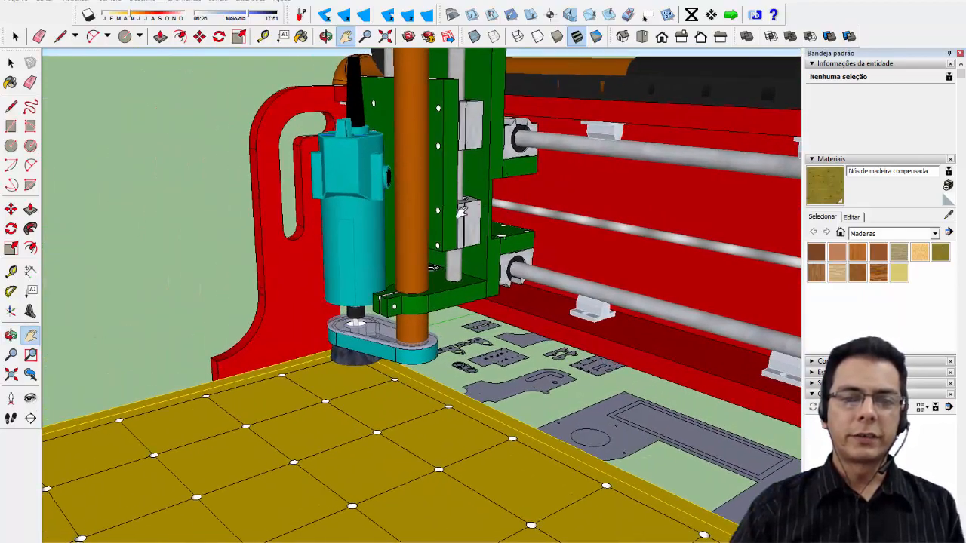
key(o)
mouse_move(339, 255)
mouse_down()
mouse_move(616, 290)
mouse_move(676, 236)
mouse_move(630, 268)
mouse_up()
key(h)
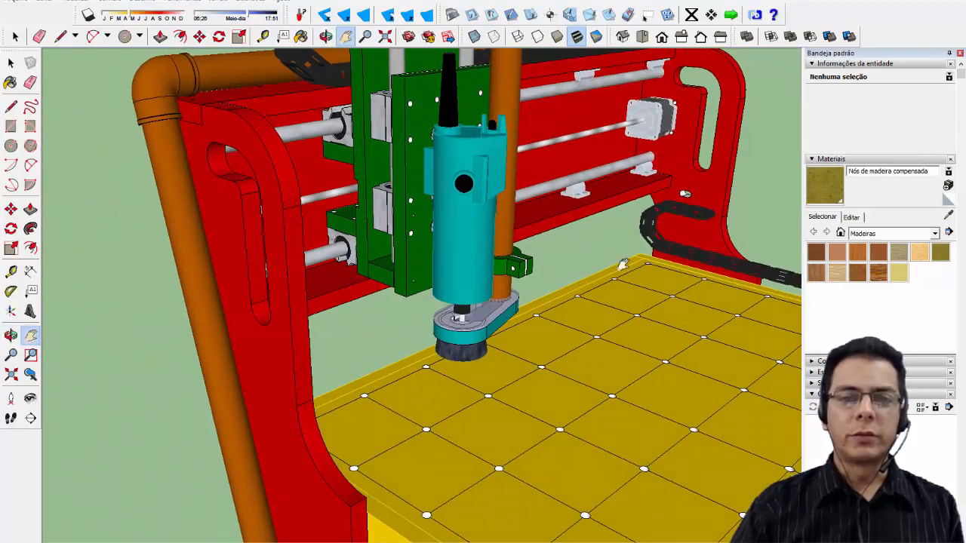
Inspect the vertical carriage with its motor, the cable chains and the dust extraction pipe and hose
mouse_move(402, 172)
middle_down()
mouse_move(455, 233)
mouse_move(417, 234)
mouse_move(478, 218)
mouse_move(400, 346)
middle_up()
key(h)
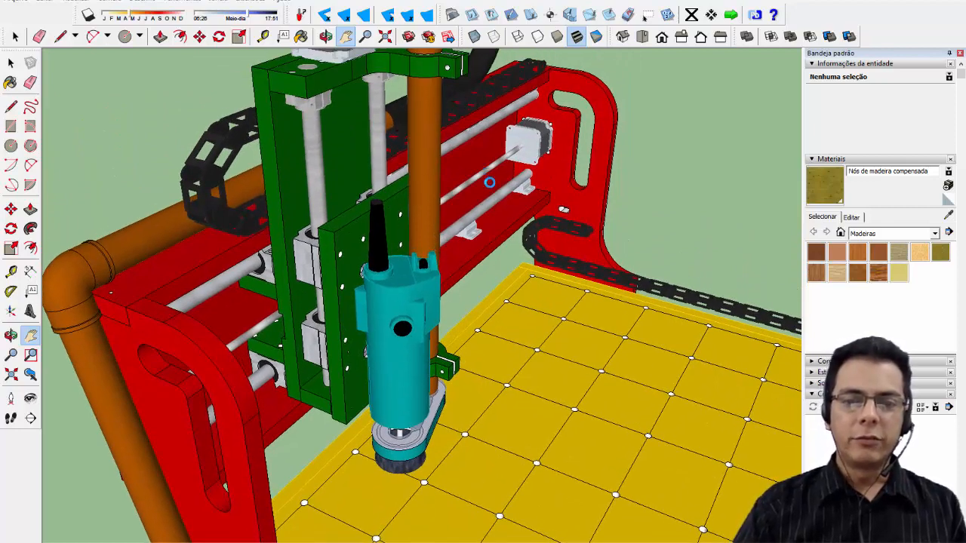
mouse_move(472, 192)
middle_down()
mouse_move(400, 202)
mouse_move(494, 300)
mouse_move(512, 280)
mouse_move(296, 229)
mouse_move(269, 232)
middle_up()
drag(272, 265, 401, 309)
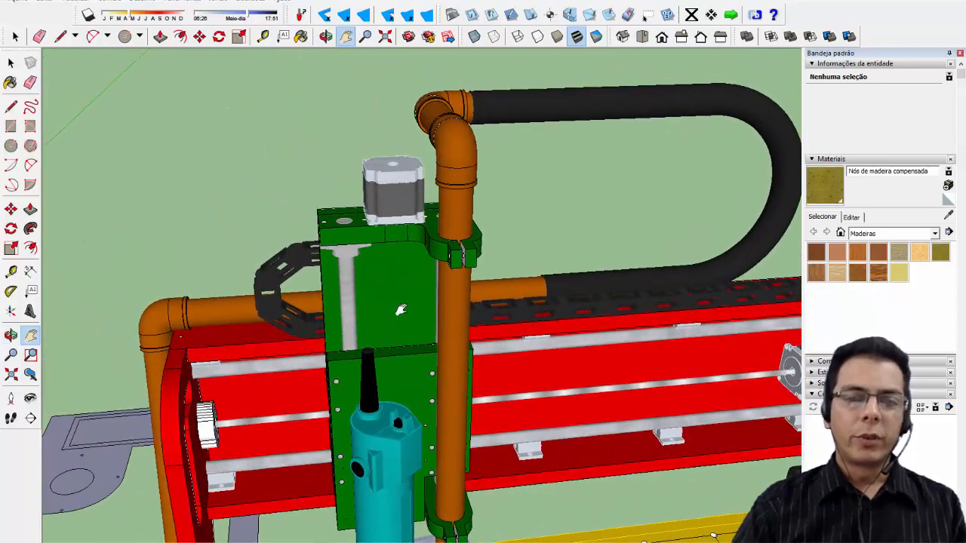
middle_drag(442, 317, 276, 266)
scroll(367, 276, down, 3)
scroll(370, 276, down, 3)
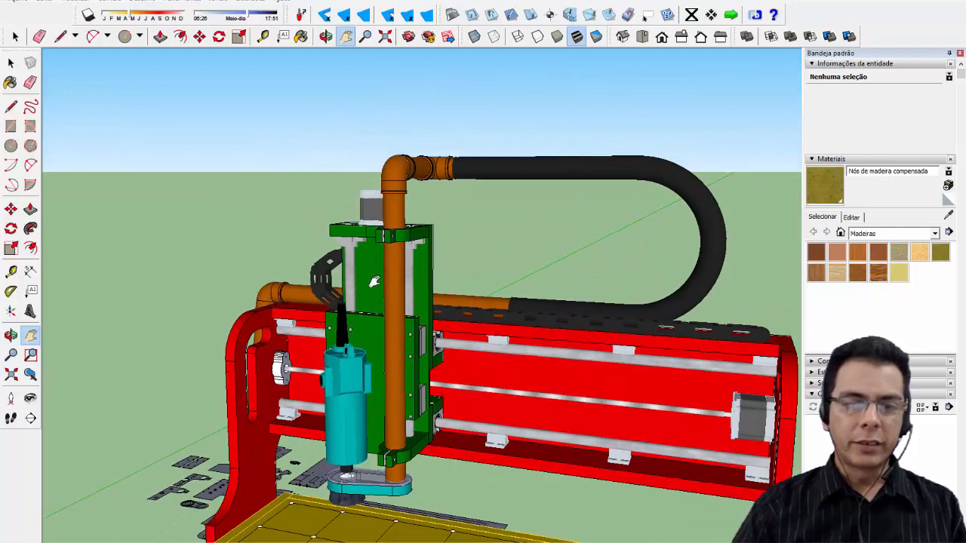
middle_drag(406, 332, 406, 445)
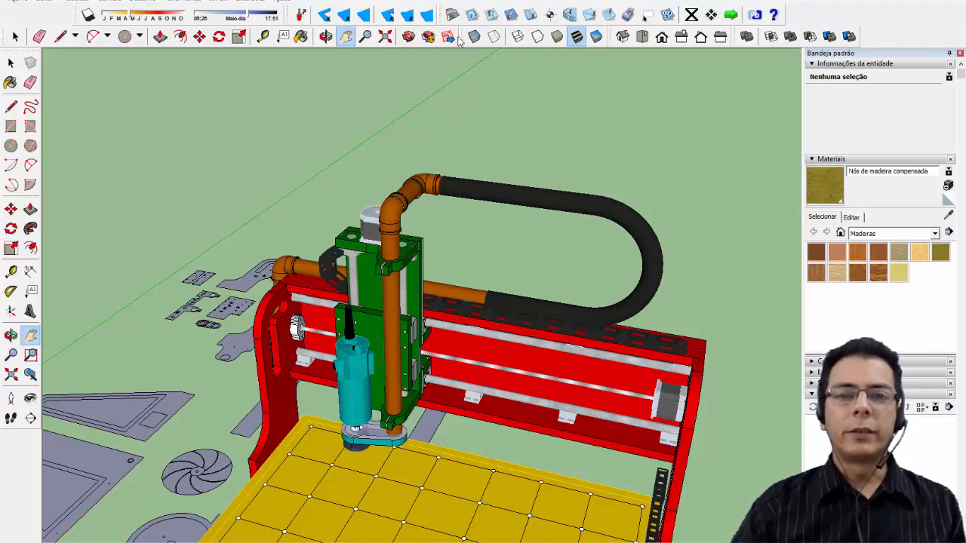
Rearrange the docked toolbars so that shadows, PhlatBone and Phlatboyz SketchUcam sit side by side in one row
mouse_move(445, 15)
mouse_down()
mouse_move(316, 151)
mouse_move(180, 117)
mouse_up()
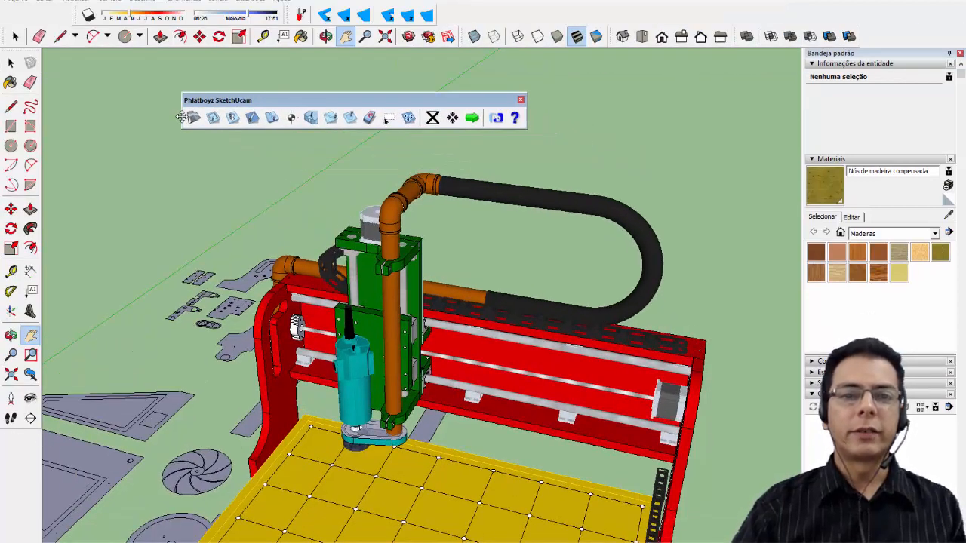
mouse_move(290, 15)
mouse_down()
mouse_move(240, 122)
mouse_move(176, 173)
mouse_up()
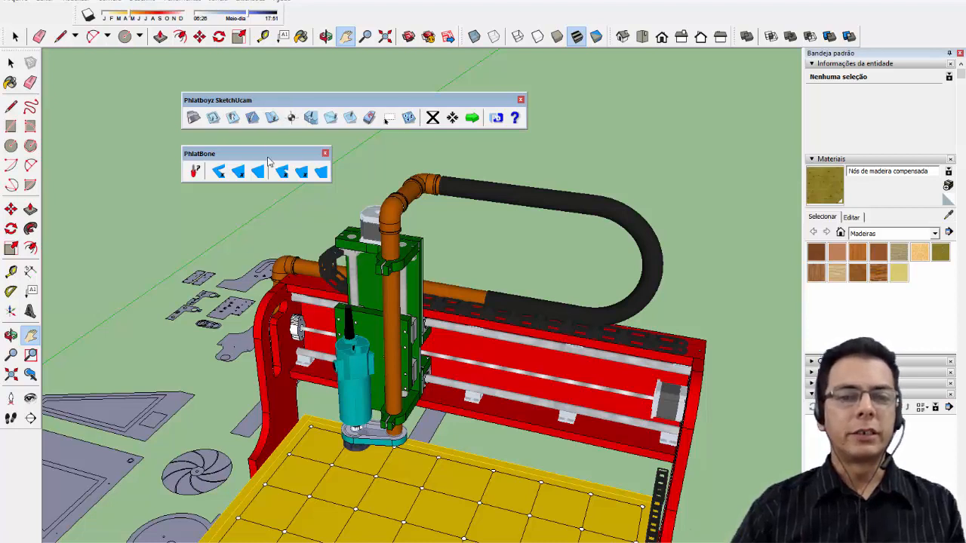
mouse_move(269, 159)
mouse_down()
mouse_move(342, 80)
mouse_move(373, 6)
mouse_move(361, 7)
mouse_up()
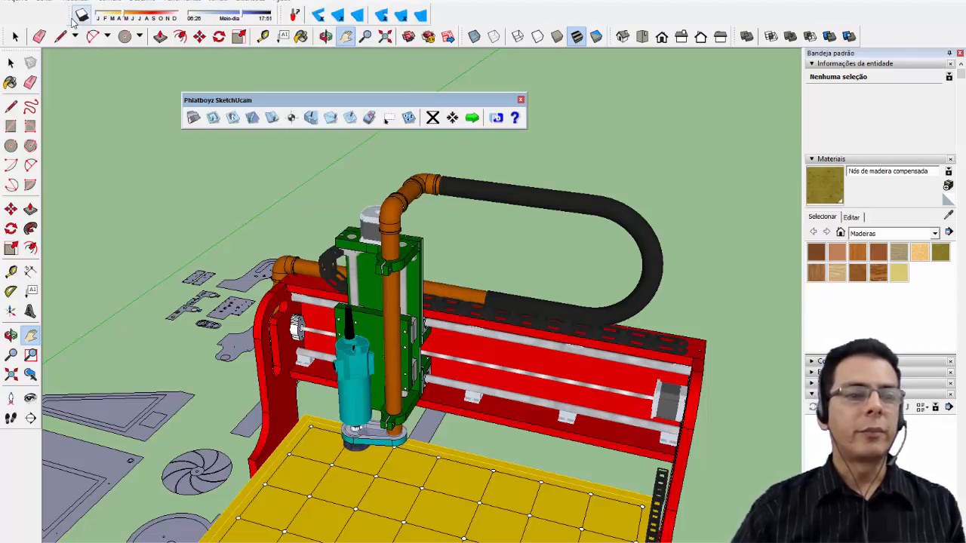
drag(73, 15, 27, 21)
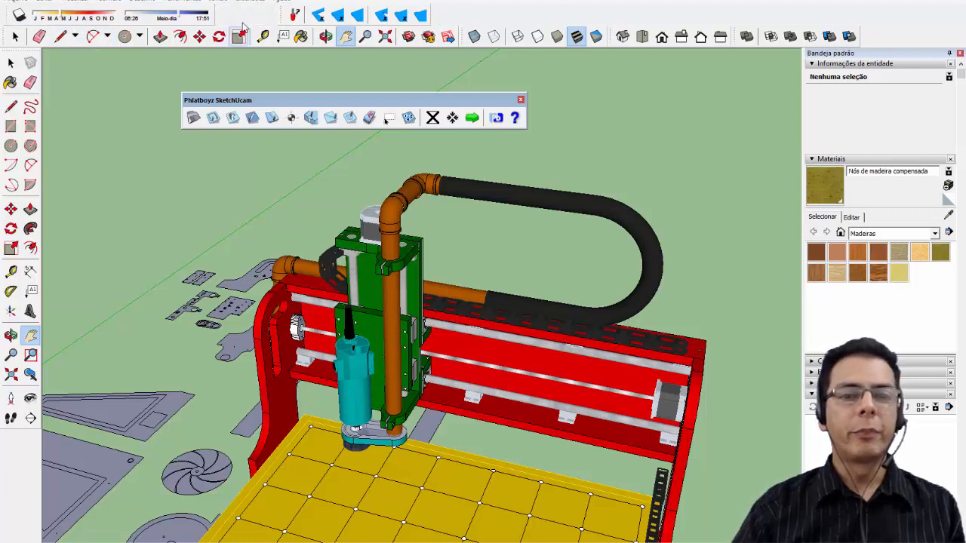
drag(282, 15, 219, 16)
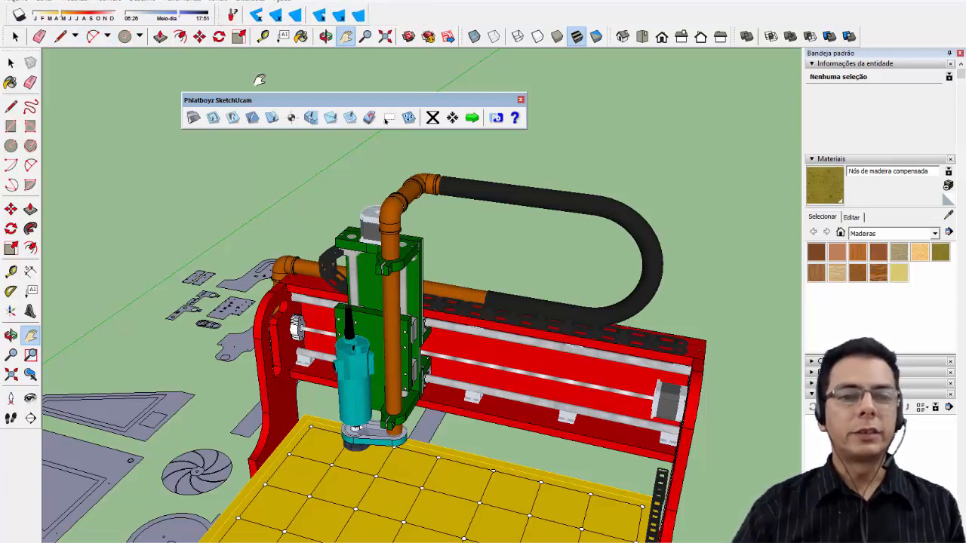
mouse_move(281, 99)
mouse_down()
mouse_move(412, 62)
mouse_move(470, 14)
mouse_move(460, 15)
mouse_up()
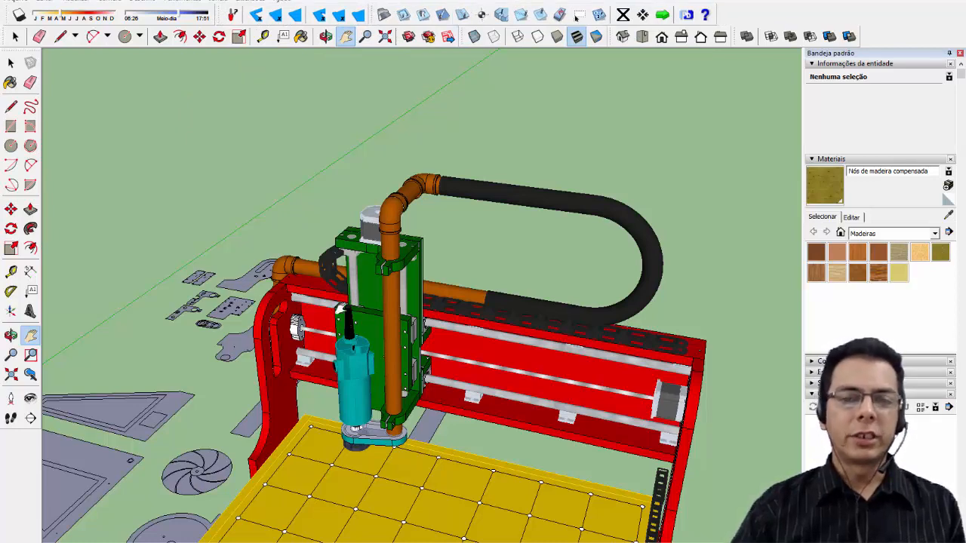
Examine the flat cutting parts laid out beside the machine and the dotted safe-area rectangle at the origin
drag(362, 306, 516, 267)
drag(235, 400, 436, 326)
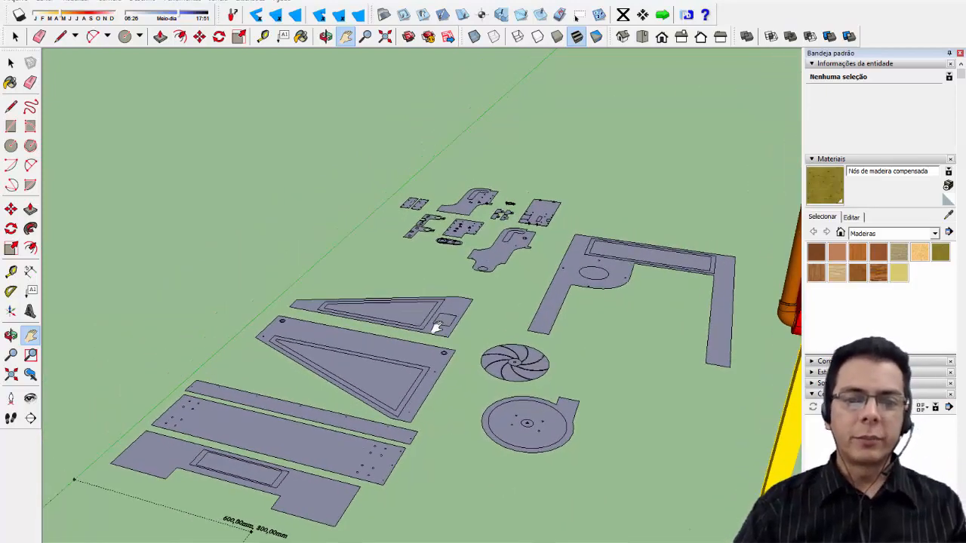
drag(384, 369, 461, 286)
drag(357, 404, 491, 302)
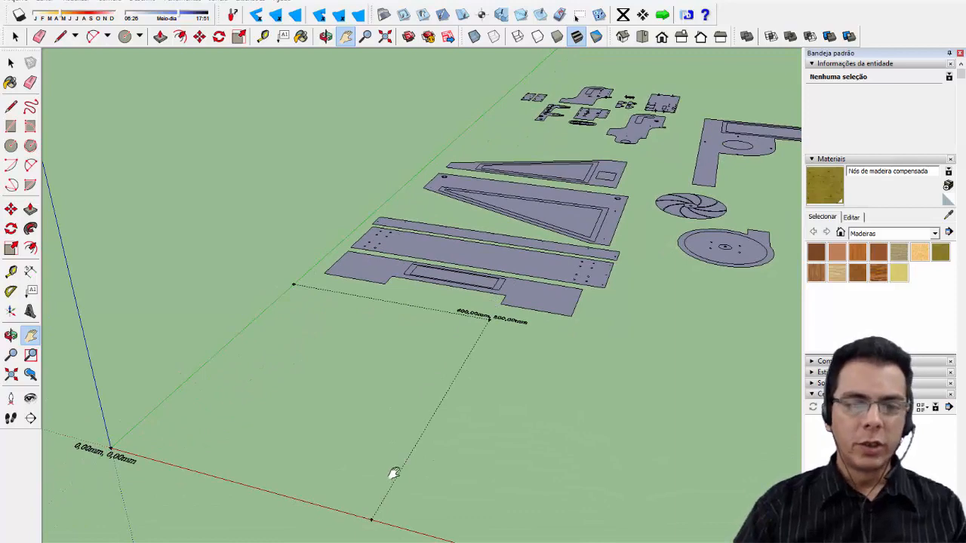
middle_drag(450, 367, 509, 346)
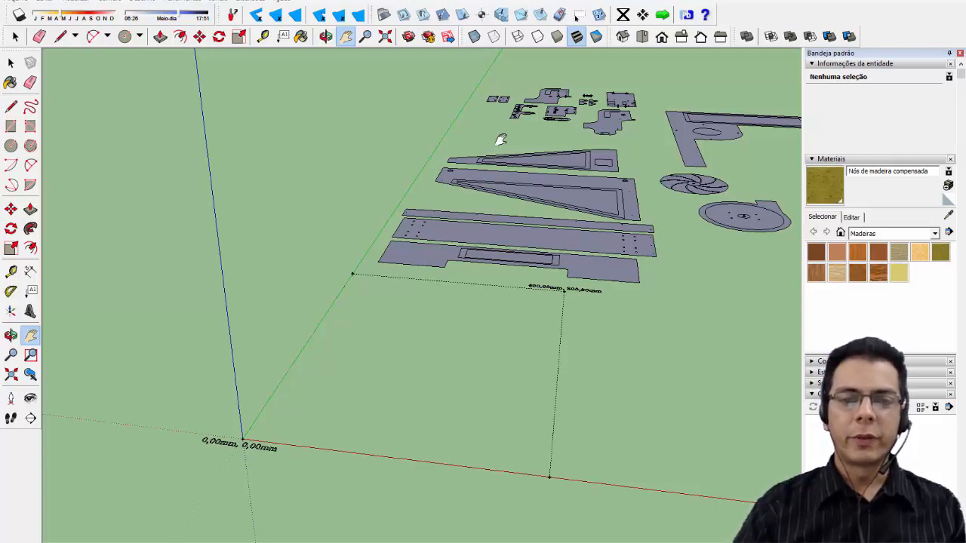
scroll(502, 156, up, 5)
drag(510, 249, 502, 129)
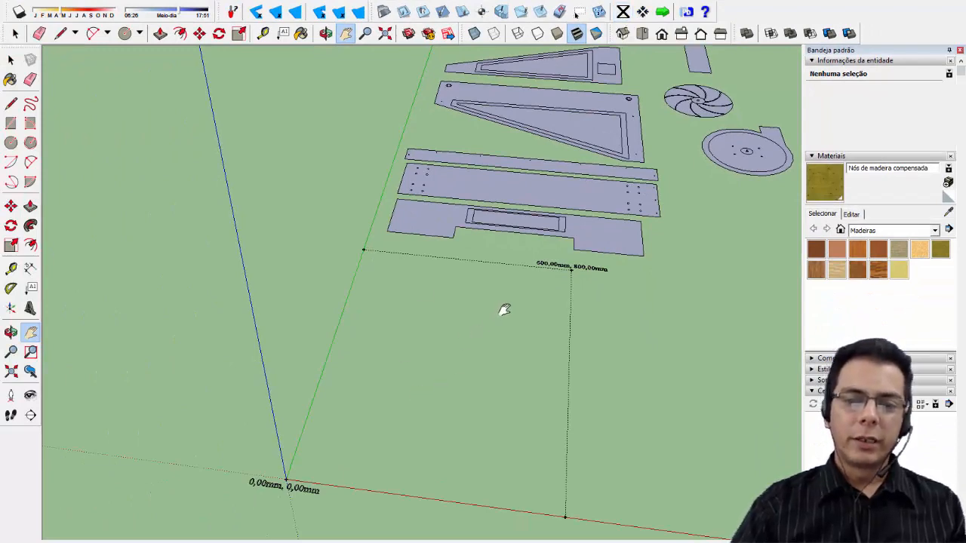
key(o)
middle_drag(499, 325, 557, 365)
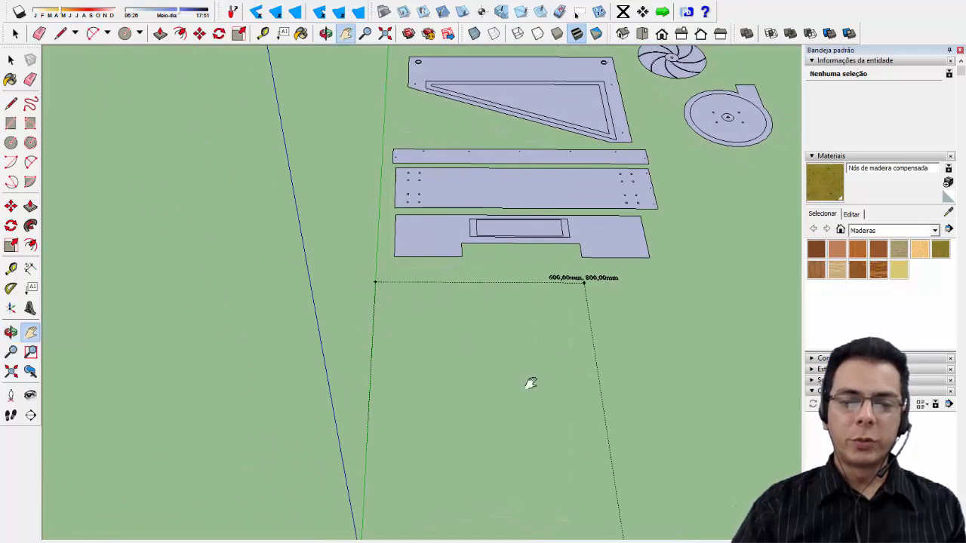
drag(490, 392, 489, 334)
middle_drag(489, 334, 464, 317)
drag(476, 252, 467, 275)
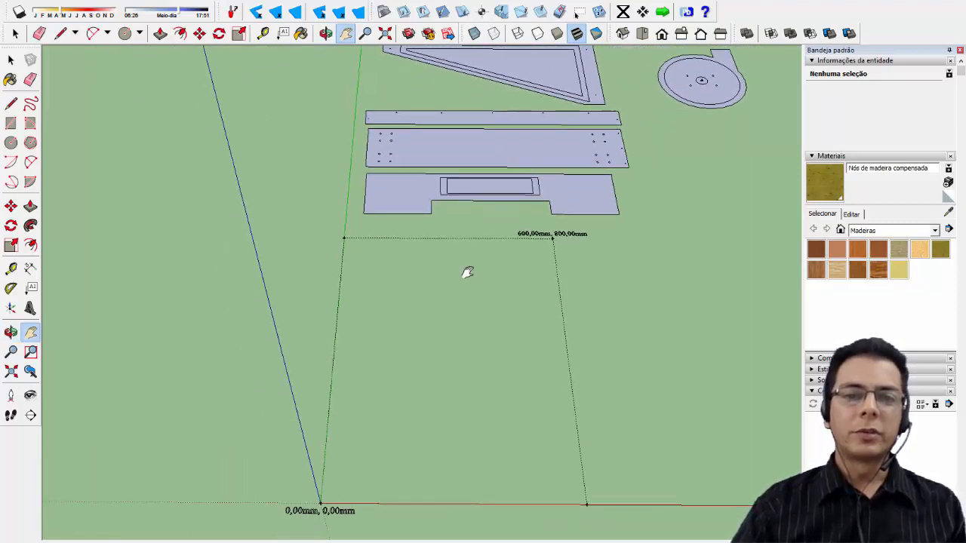
Open the SketchUcam machining parameters and review Spindle Speed, Feed Rate and Multipass Depth
click(384, 14)
drag(411, 30, 503, 64)
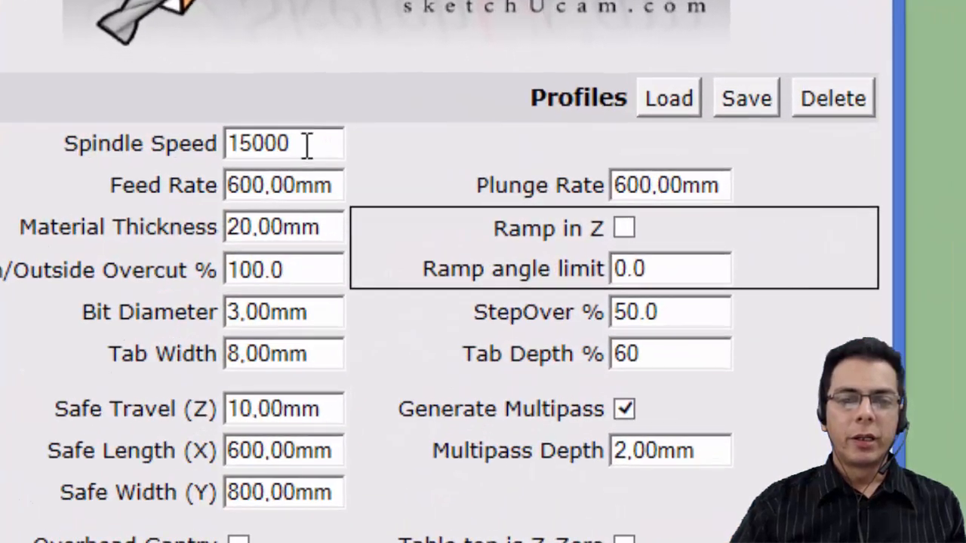
drag(364, 156, 265, 147)
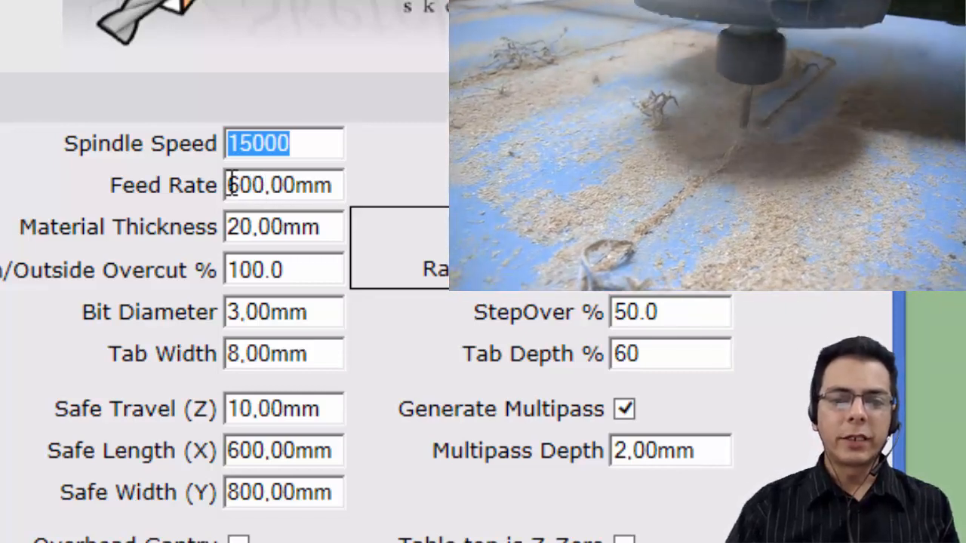
drag(229, 185, 302, 189)
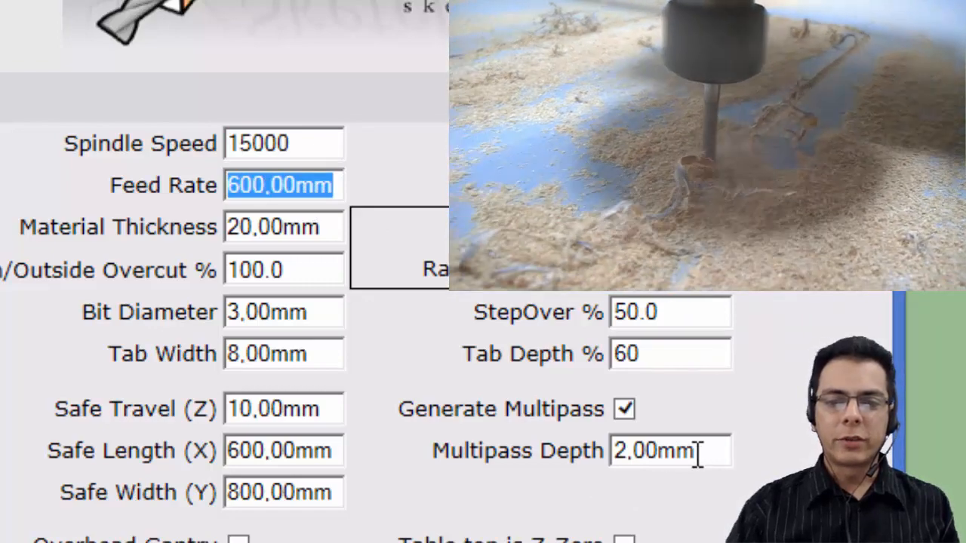
drag(697, 453, 630, 453)
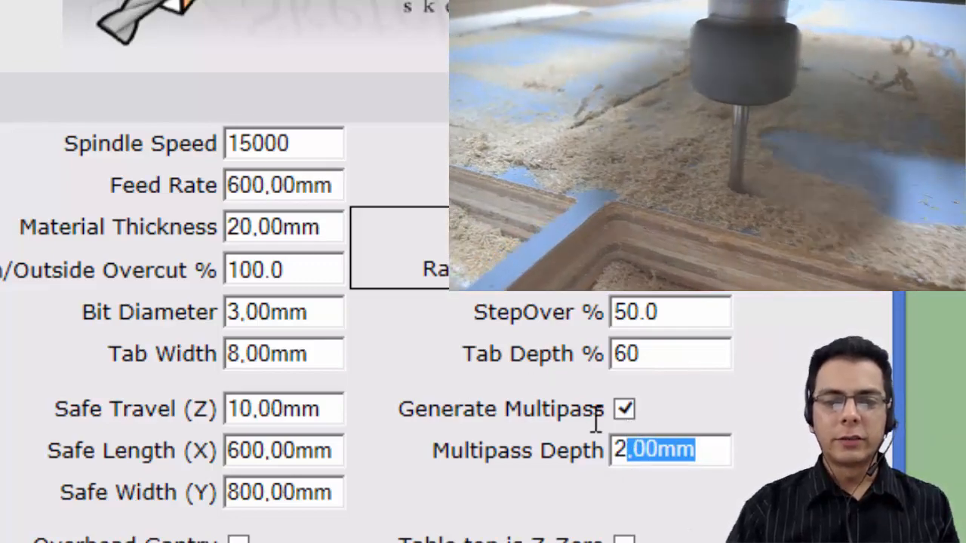
triple_click(244, 186)
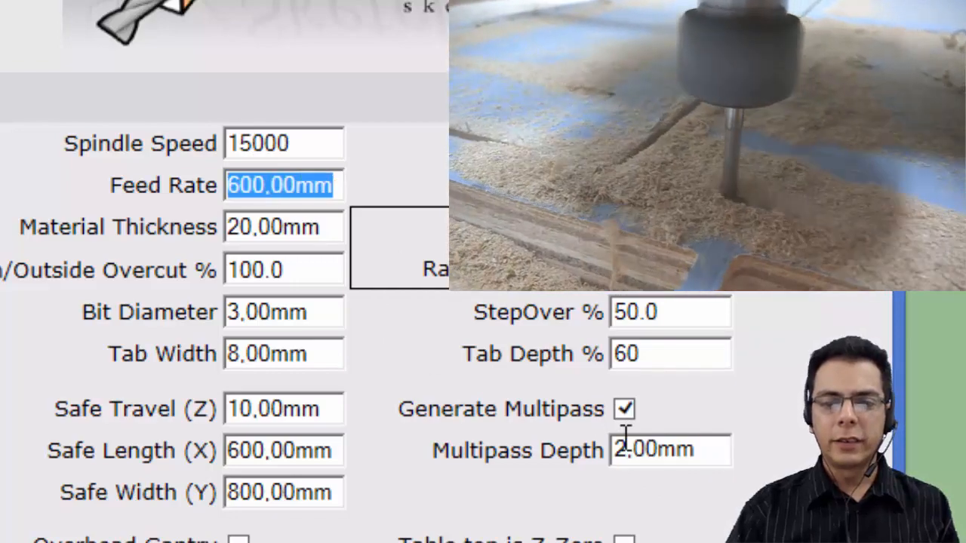
triple_click(614, 448)
Switch Generate Multipass off and back on
click(626, 410)
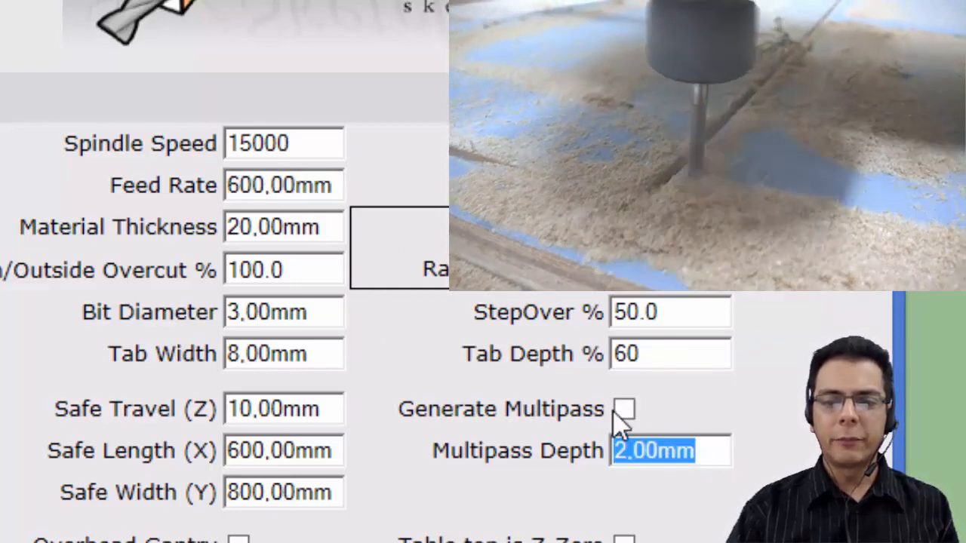
click(624, 409)
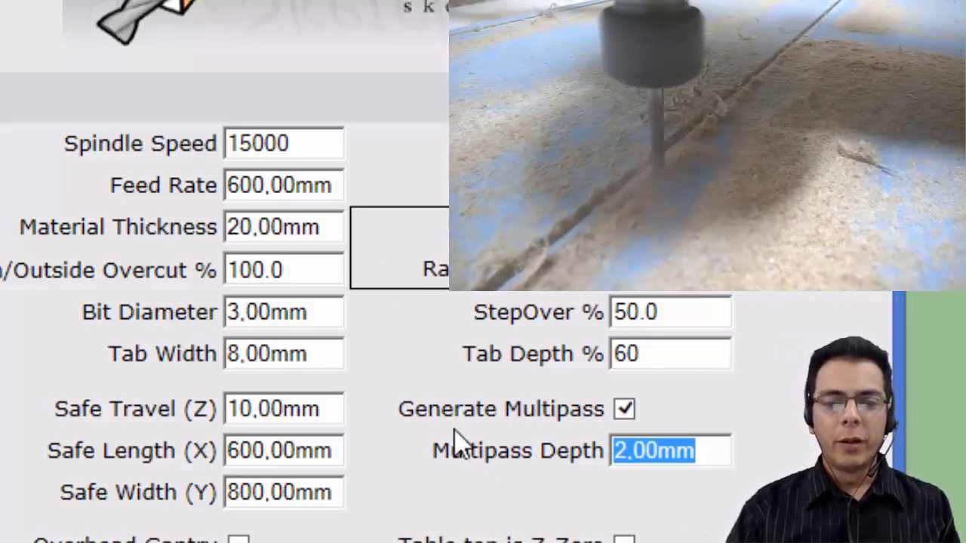
click(406, 387)
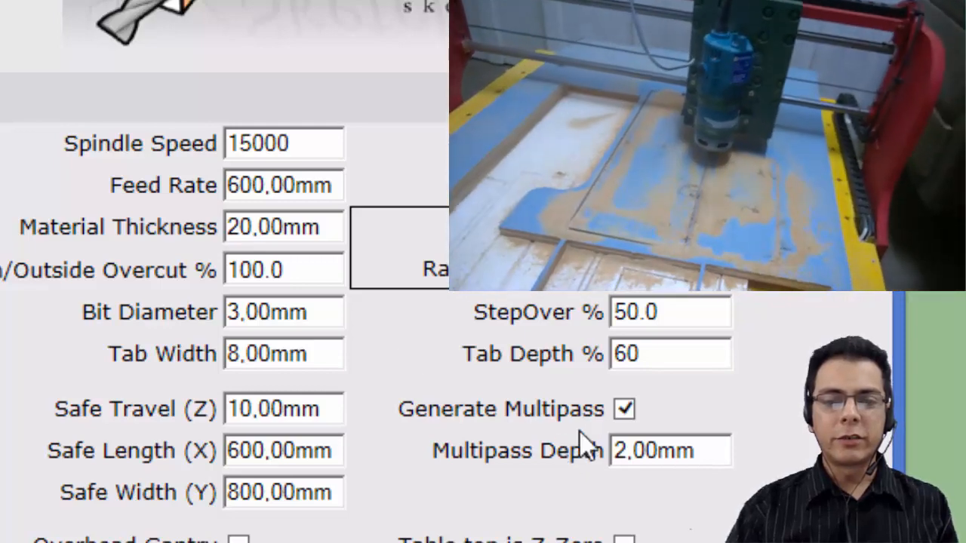
Try a Multipass Depth of 5 mm and restore it to 2 mm
drag(267, 185, 227, 185)
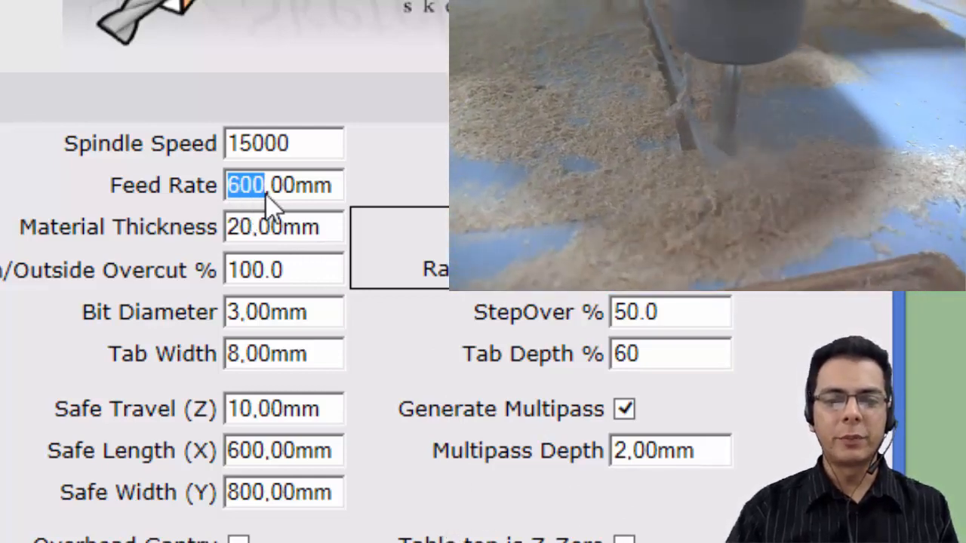
double_click(623, 451)
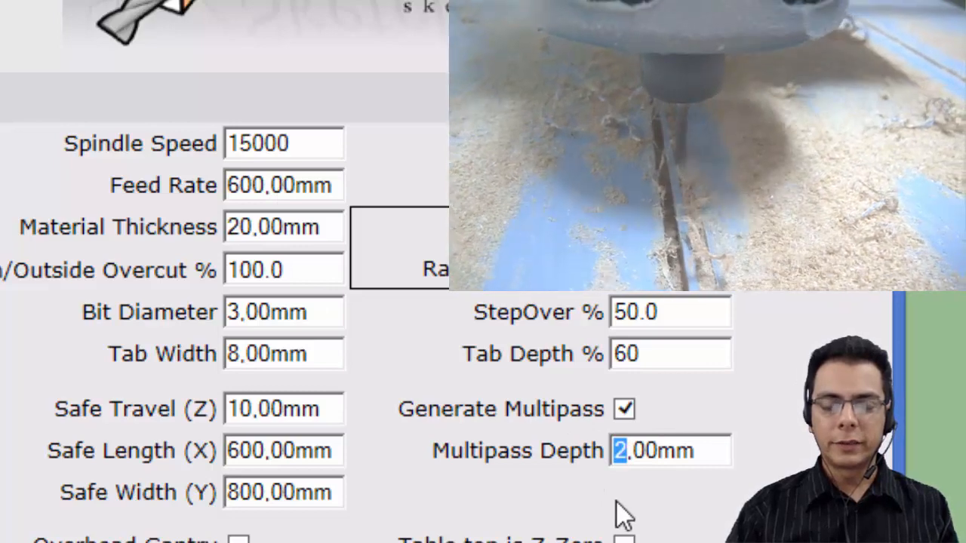
text(5)
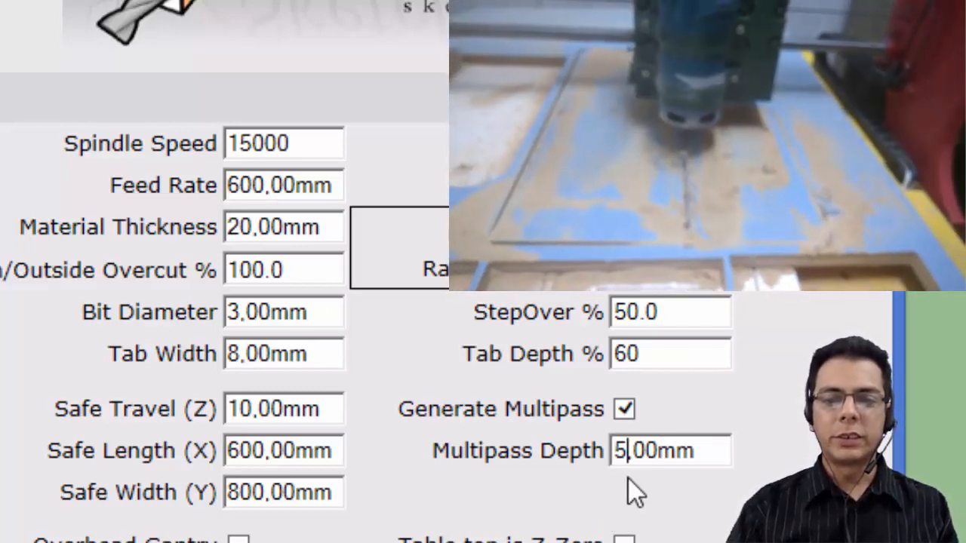
key(BackSpace)
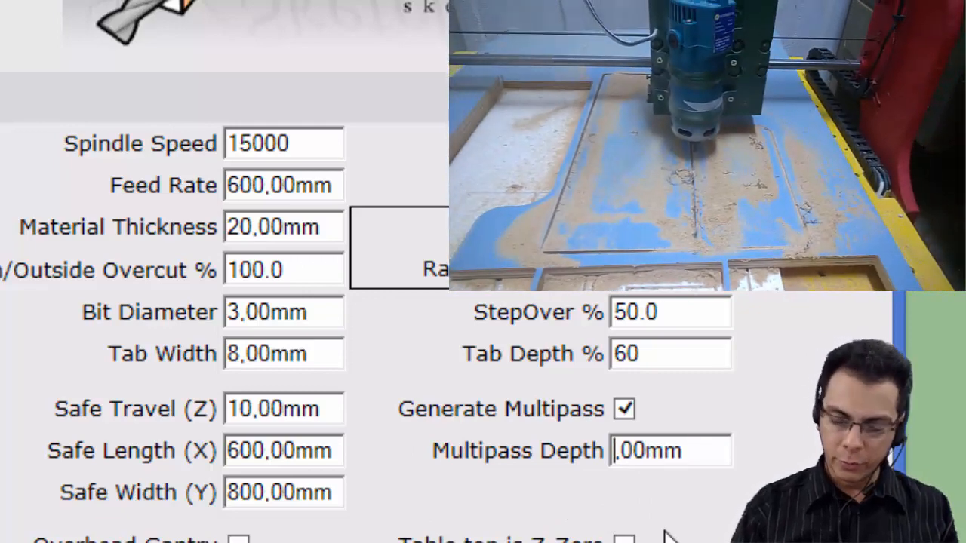
text(2)
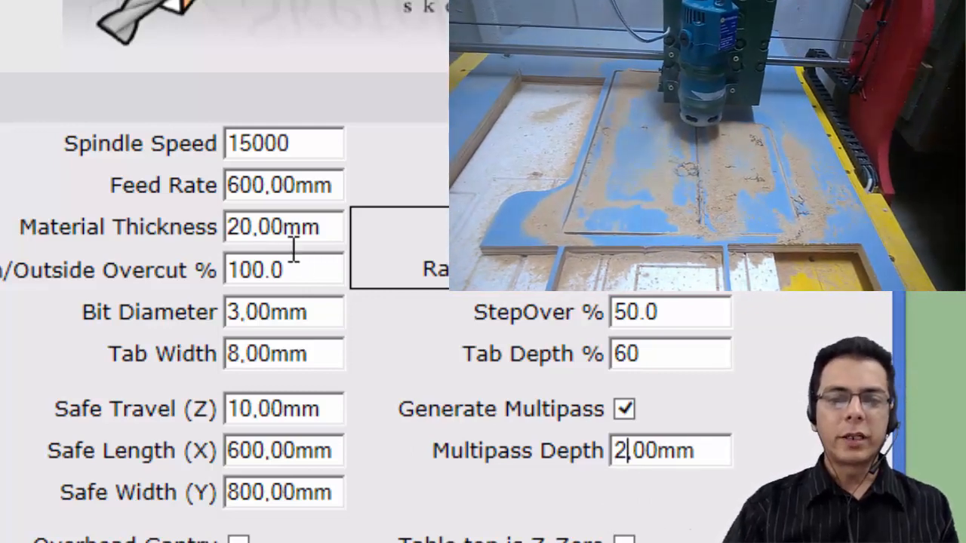
Disable and re-enable Generate Multipass while reviewing the Feed Rate and Multipass Depth values
click(233, 185)
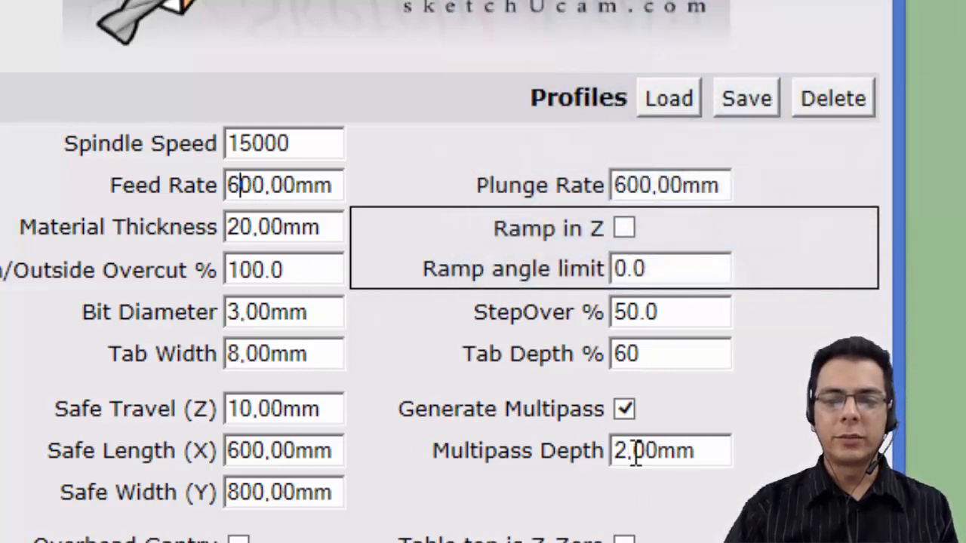
click(623, 408)
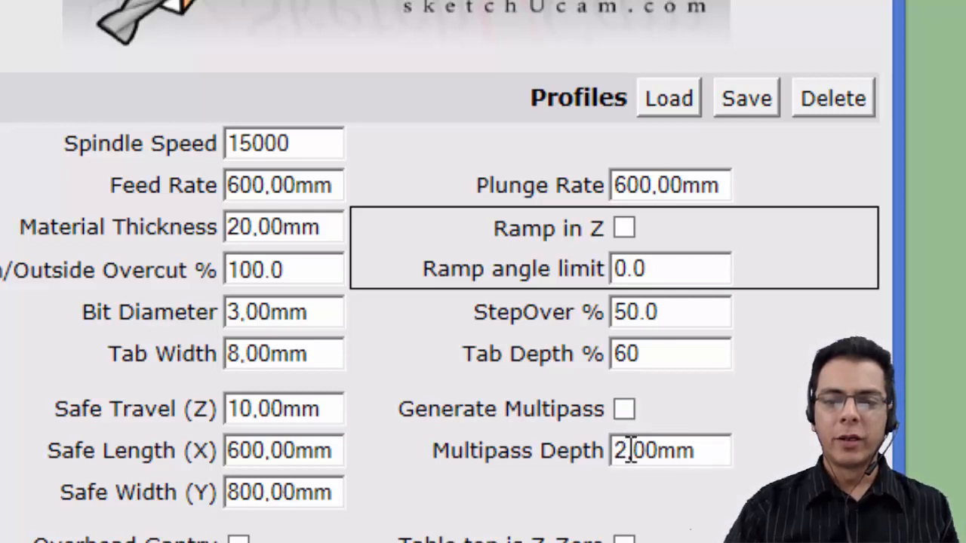
double_click(617, 446)
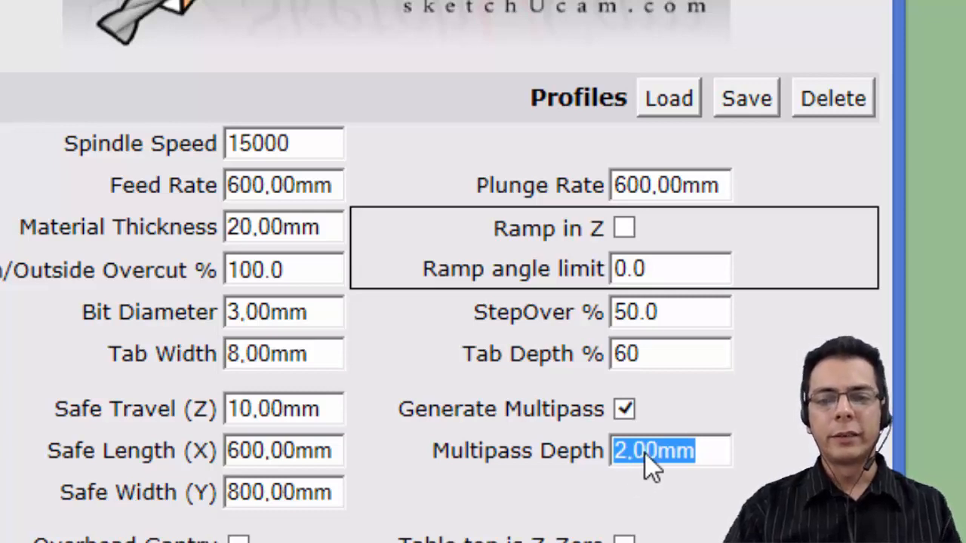
Review the Plunge Rate, Material Thickness and In/Outside Overcut % parameters
click(670, 187)
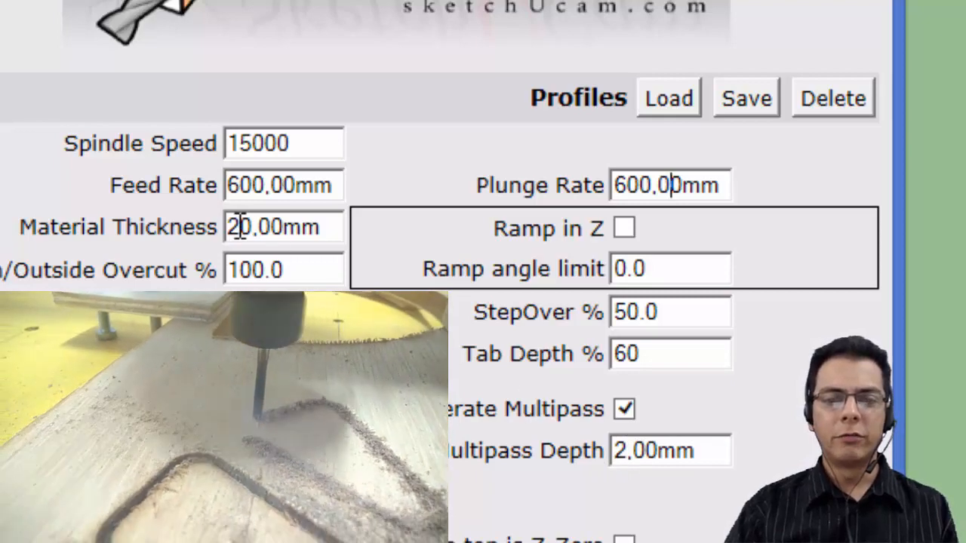
drag(247, 229, 228, 235)
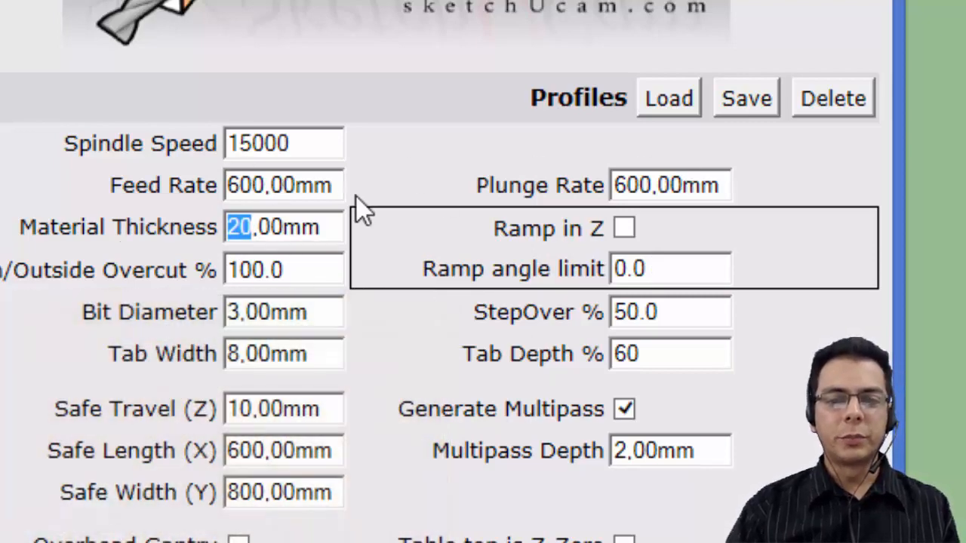
drag(298, 230, 234, 228)
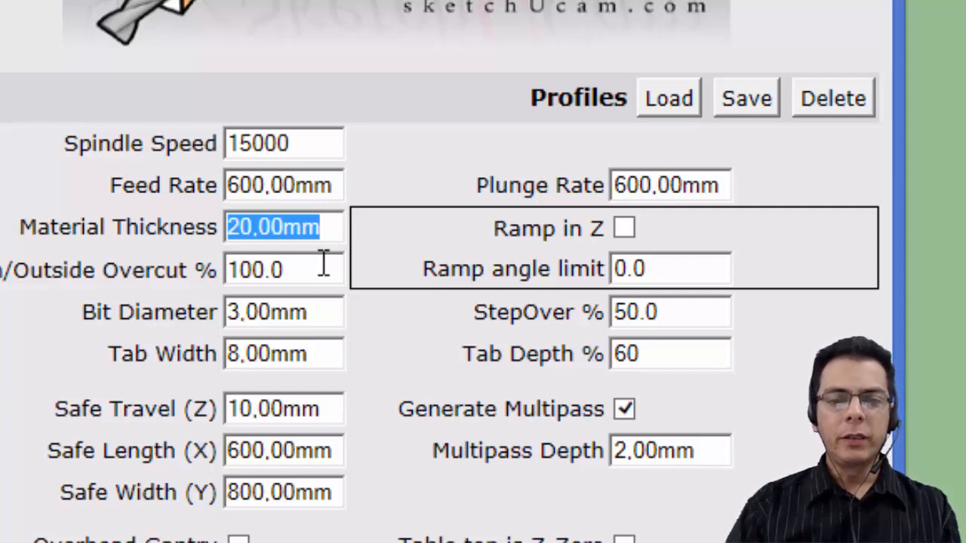
click(265, 270)
drag(253, 272, 264, 274)
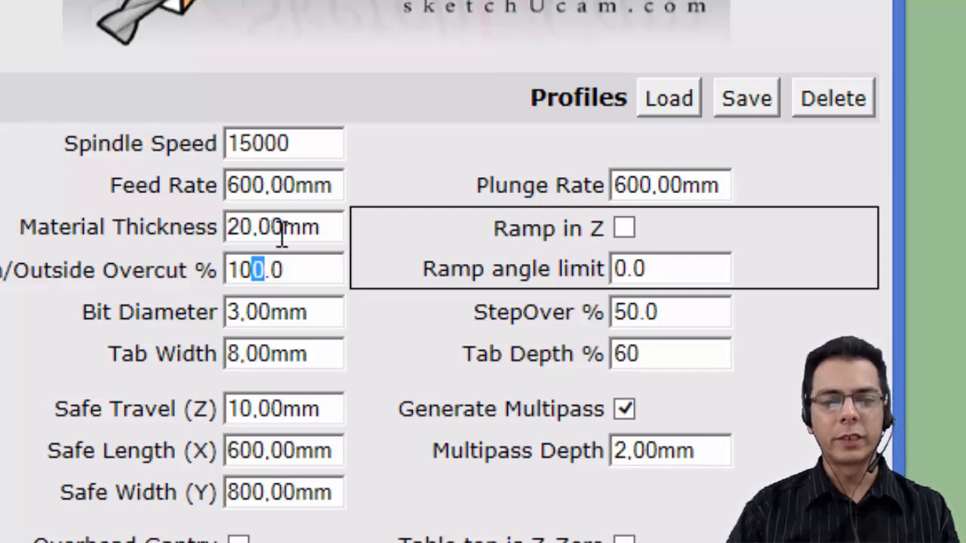
drag(296, 269, 204, 275)
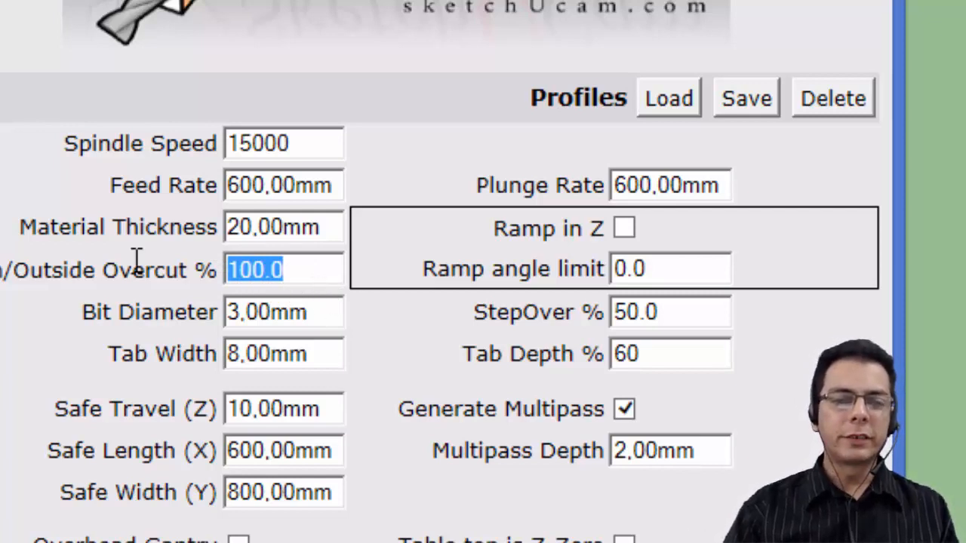
click(266, 227)
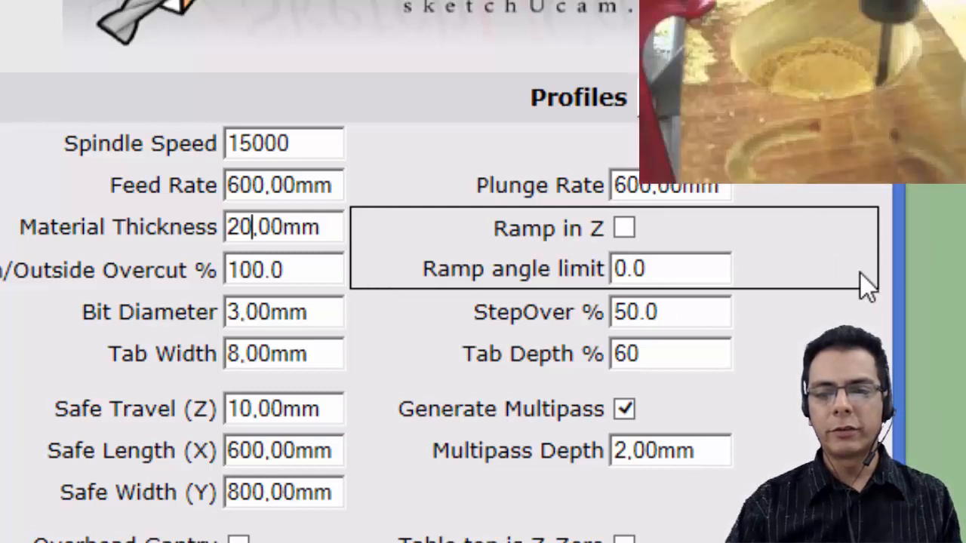
Try switching Ramp in Z on and off while reviewing the Ramp angle limit setting
click(624, 229)
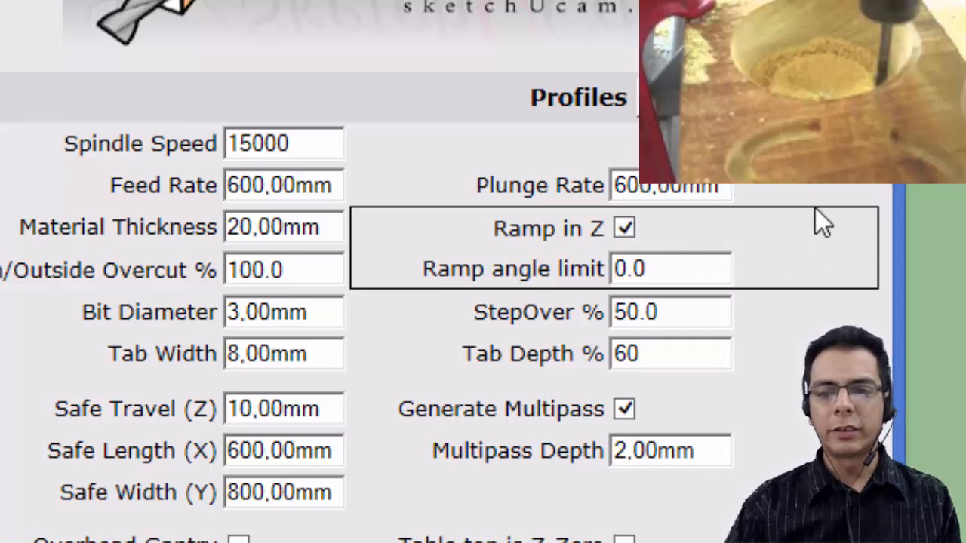
drag(865, 250, 872, 284)
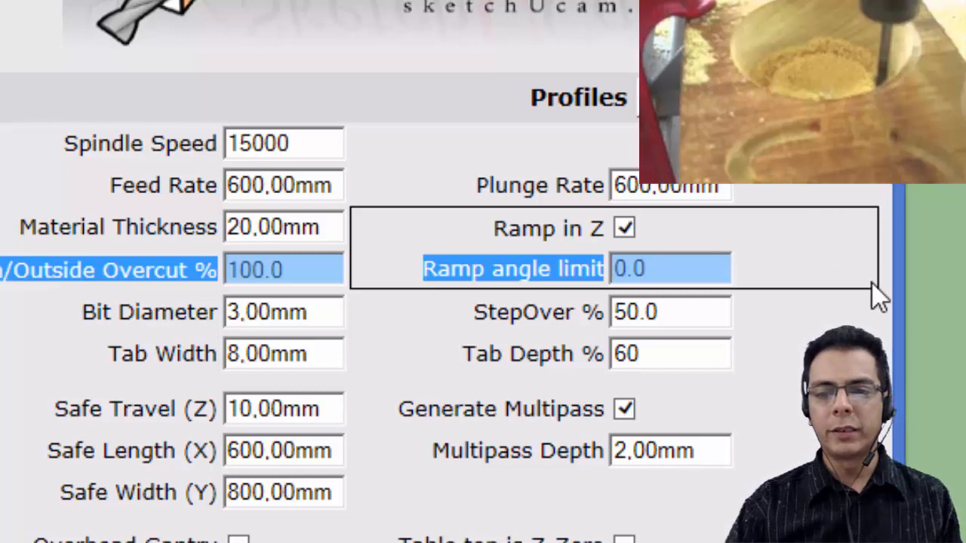
click(845, 256)
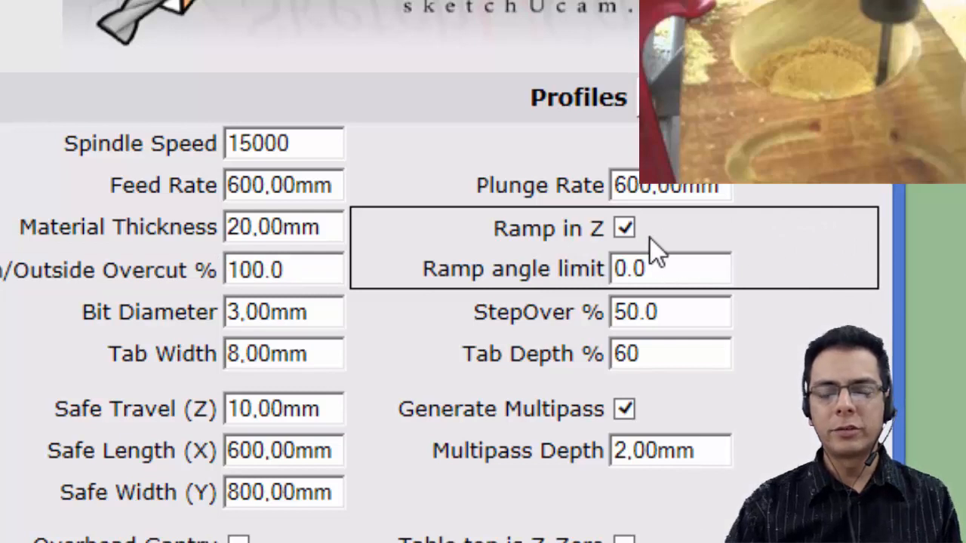
click(624, 229)
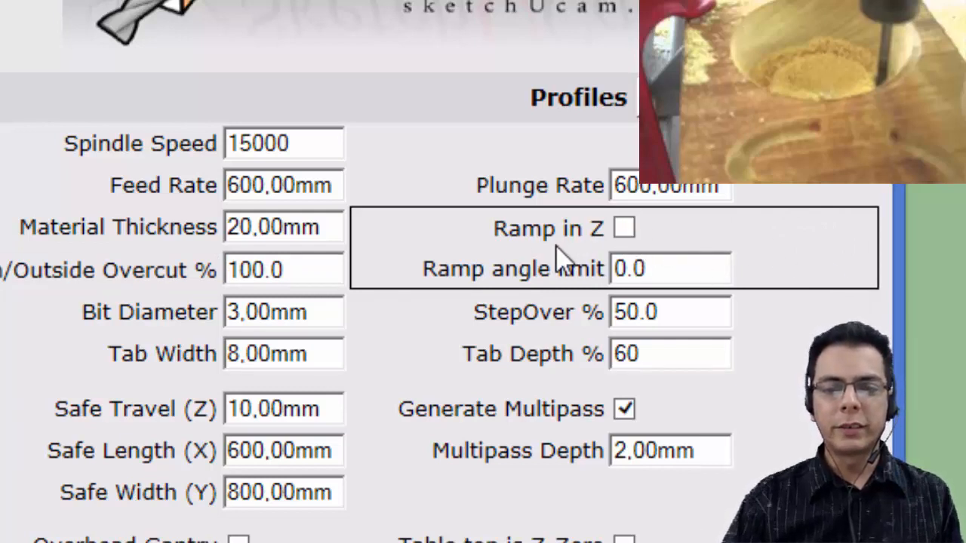
click(626, 231)
click(623, 232)
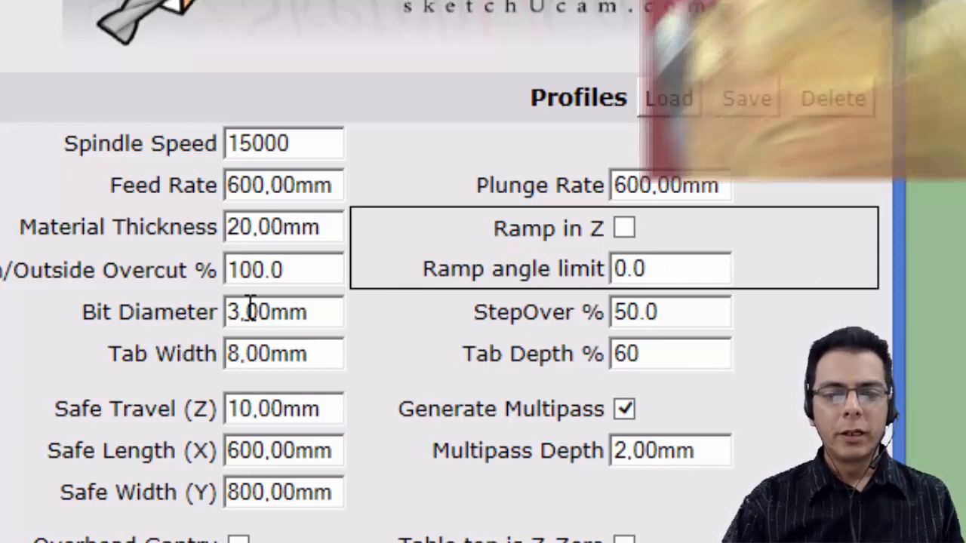
Review the Bit Diameter, StepOver % and Tab Depth % parameters, comparing the tab depth with Material Thickness
drag(311, 313, 220, 312)
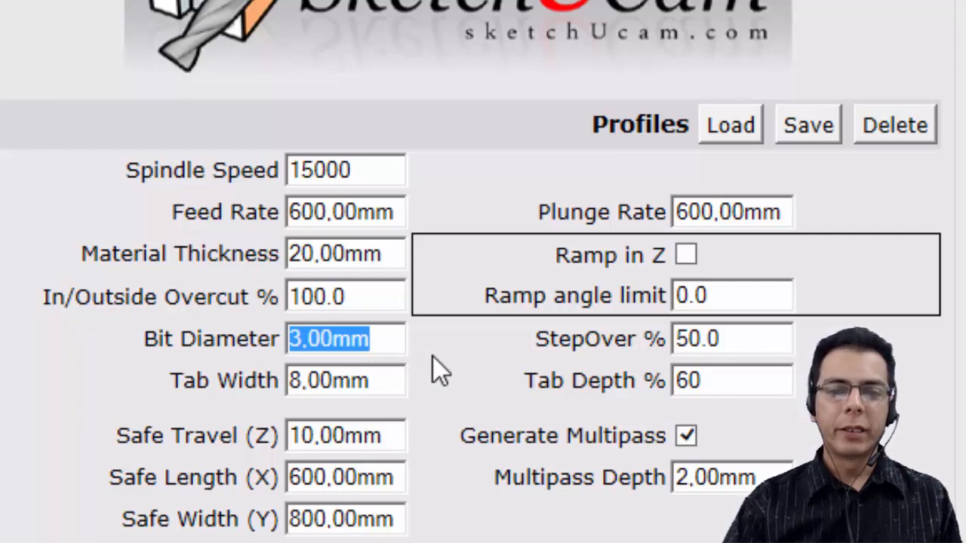
click(298, 339)
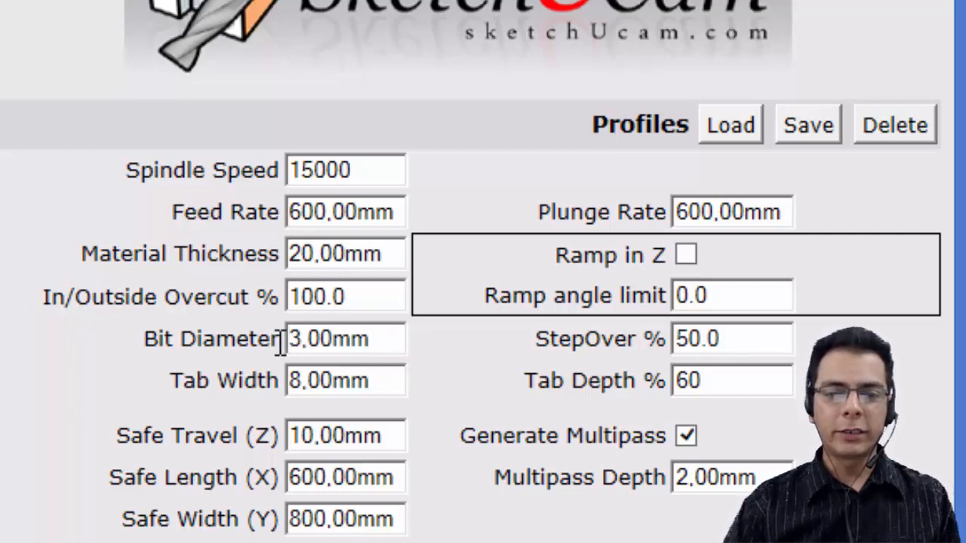
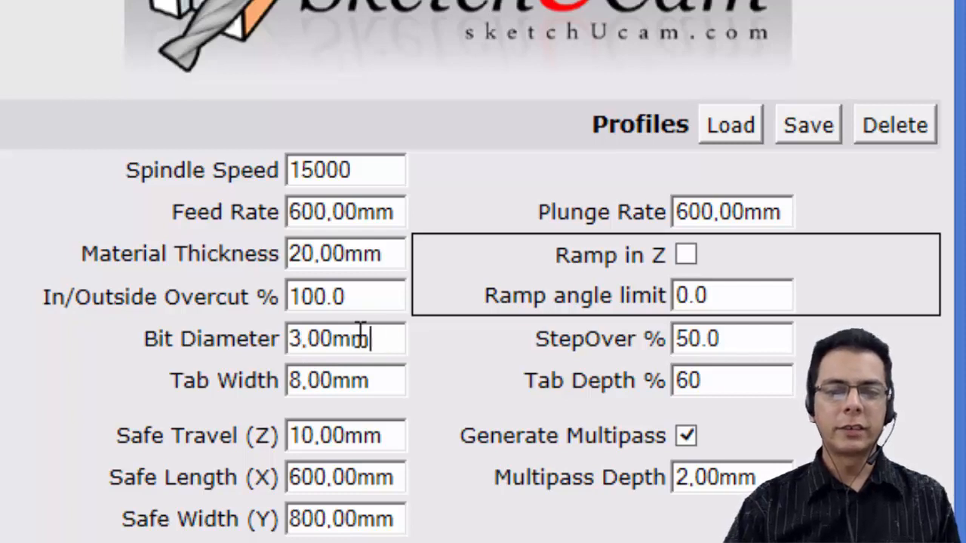
drag(369, 339, 263, 340)
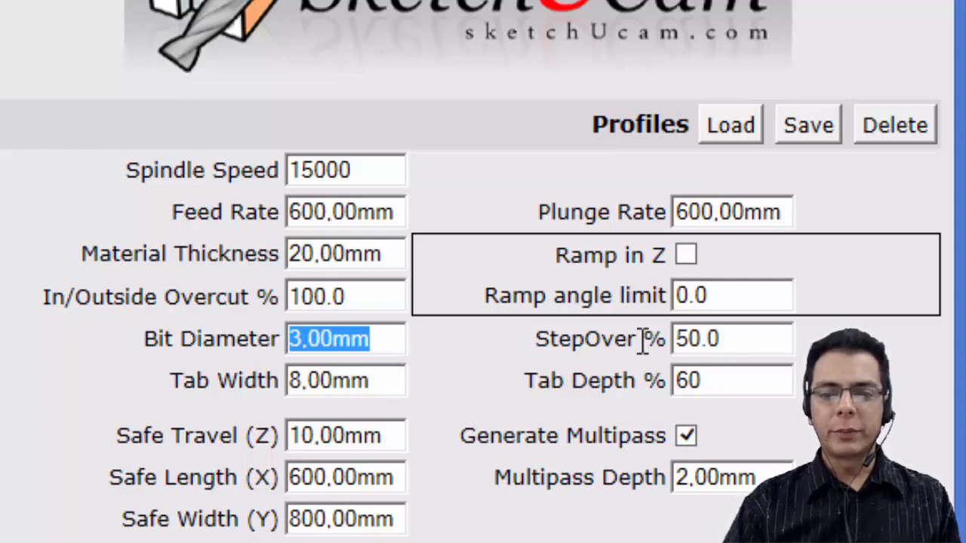
drag(737, 336, 648, 338)
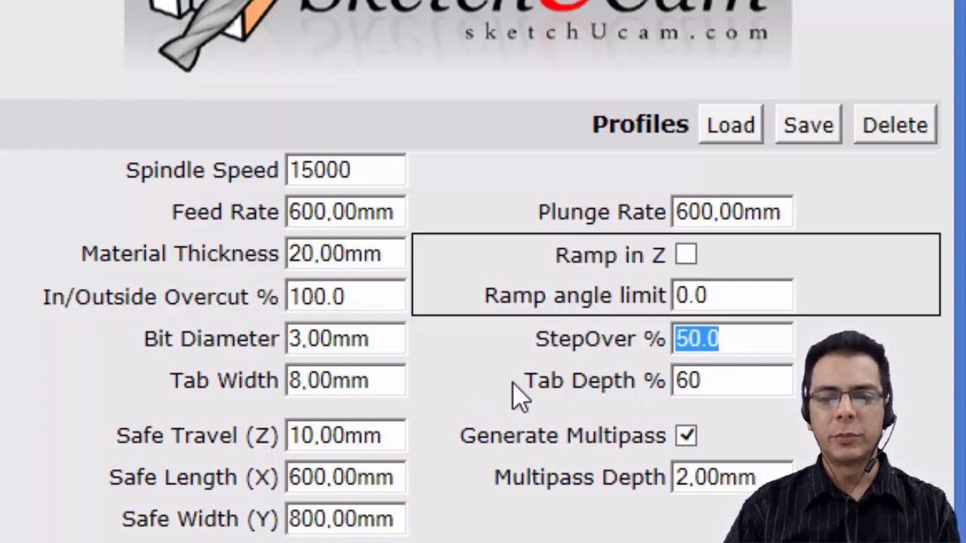
click(709, 384)
drag(715, 384, 677, 386)
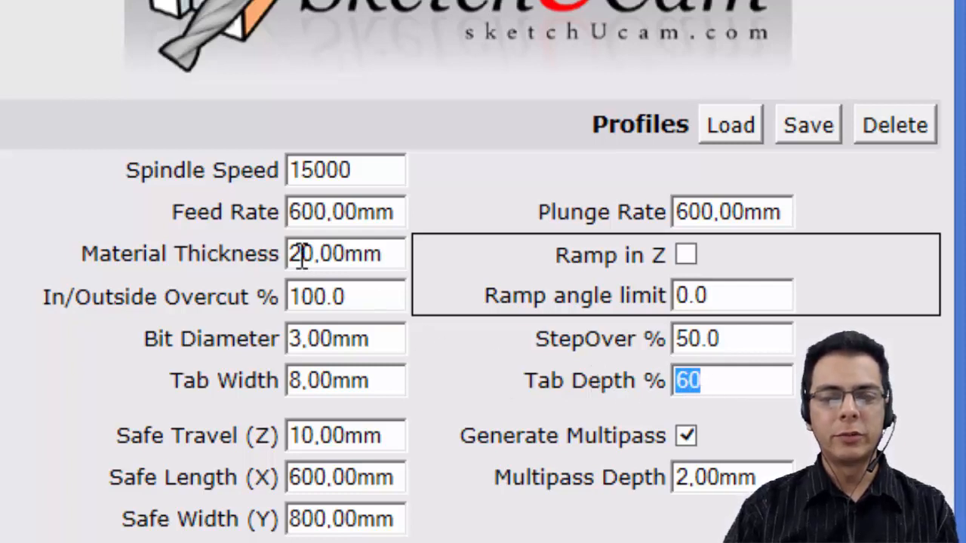
drag(314, 253, 290, 255)
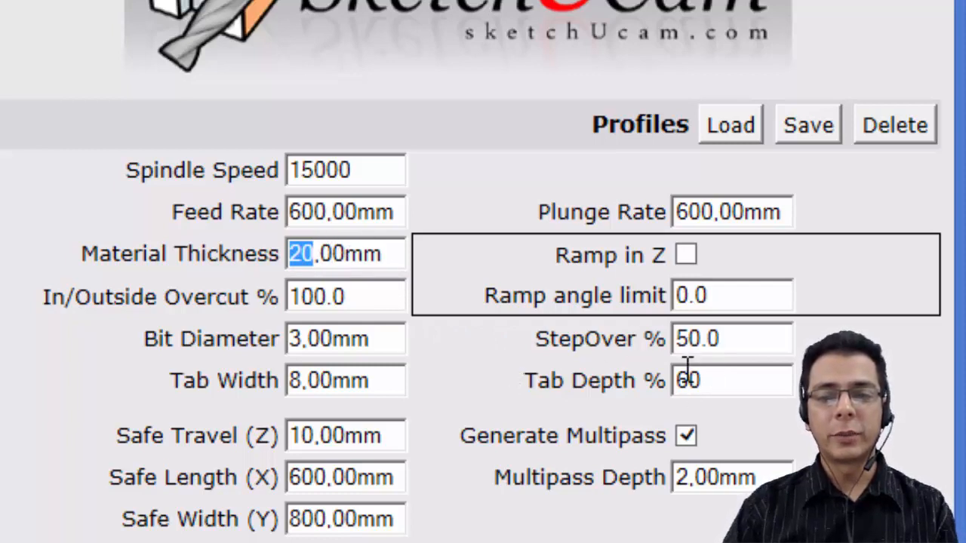
Try a Tab Depth of 50% and restore it to 60%
drag(709, 381, 596, 381)
text(50)
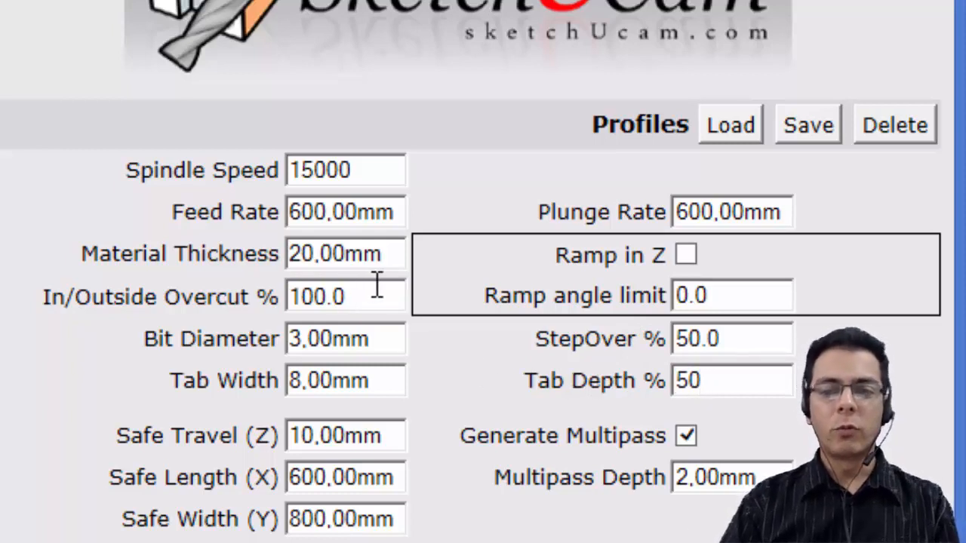
drag(742, 381, 556, 373)
text(60)
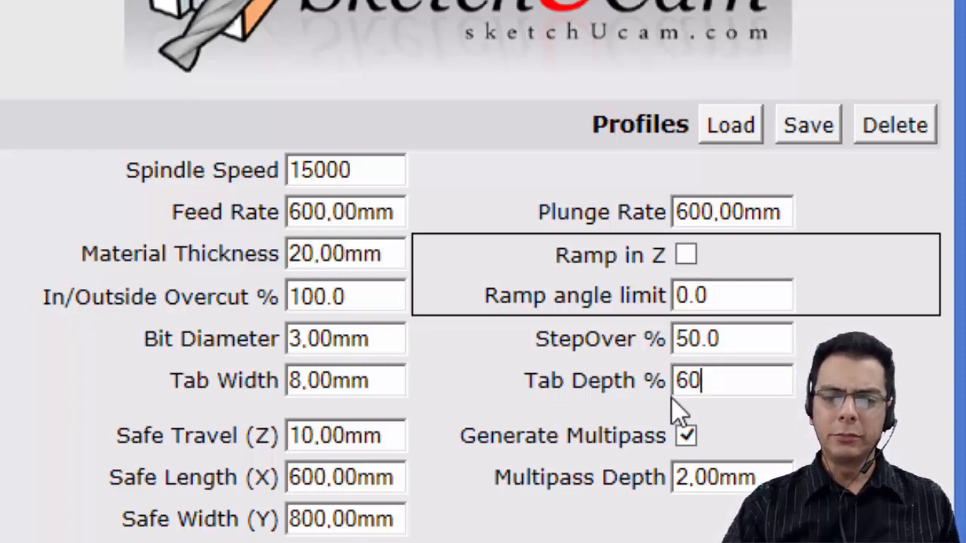
Review the Tab Depth % and Safe Travel (Z) parameters
drag(730, 380, 577, 381)
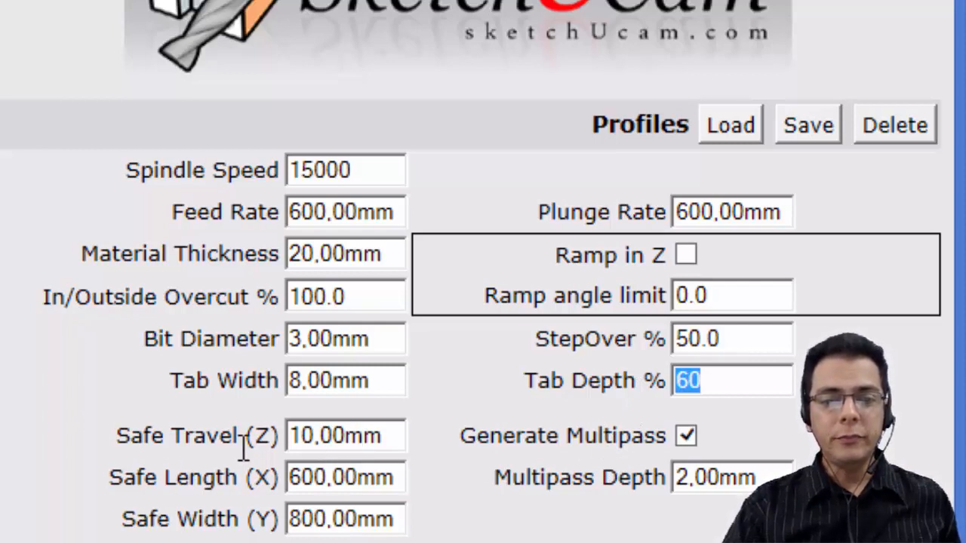
drag(390, 436, 267, 439)
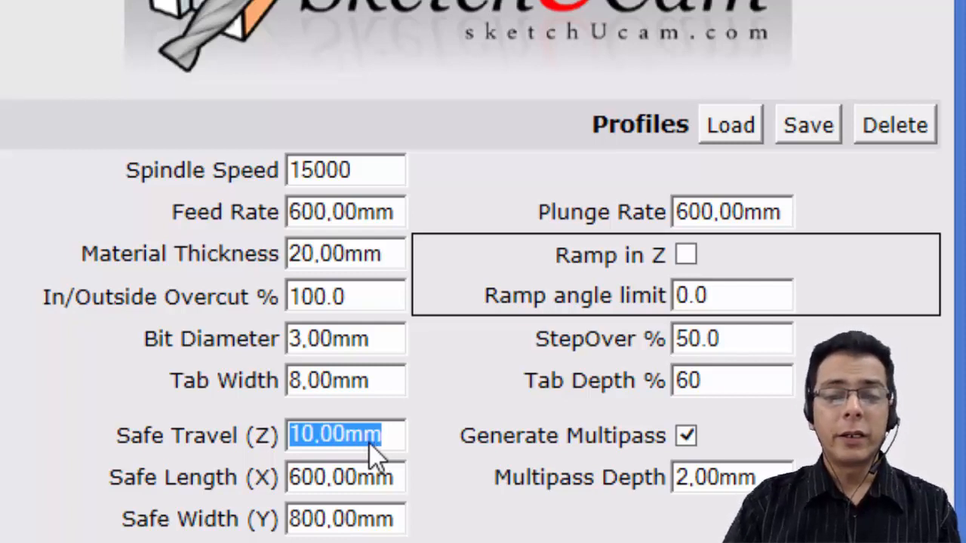
click(318, 433)
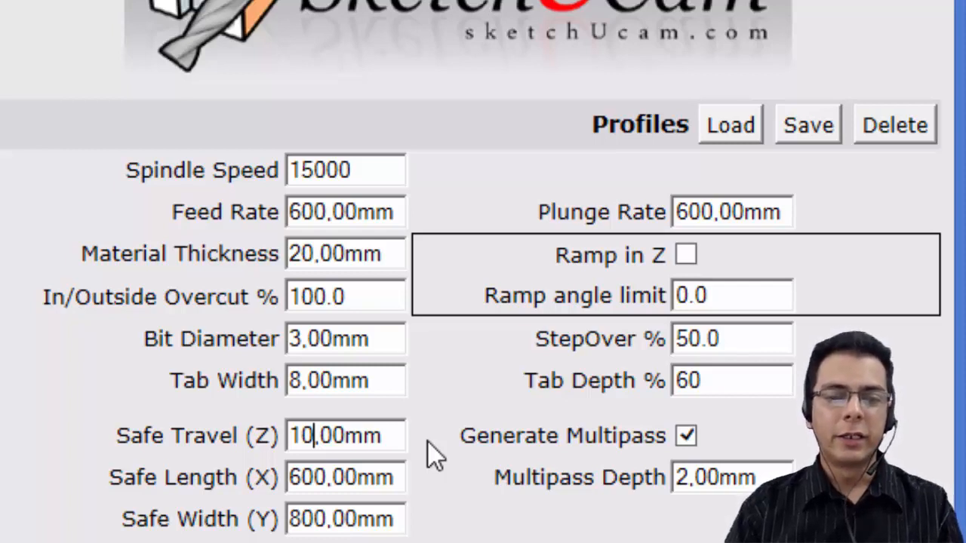
click(320, 442)
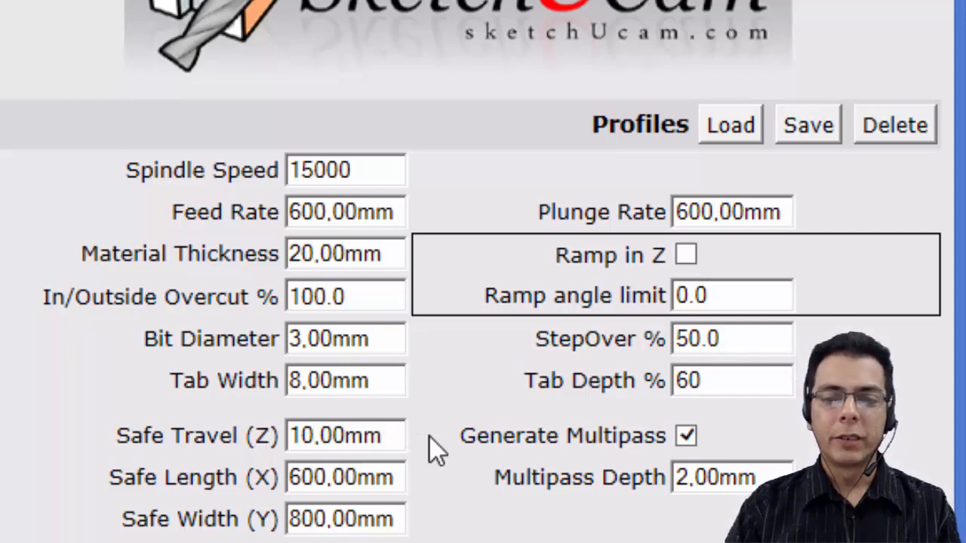
Compare the dotted safe work area in the model with the Safe Length (X) and Safe Width (Y) parameters
scroll(332, 468, down, 2)
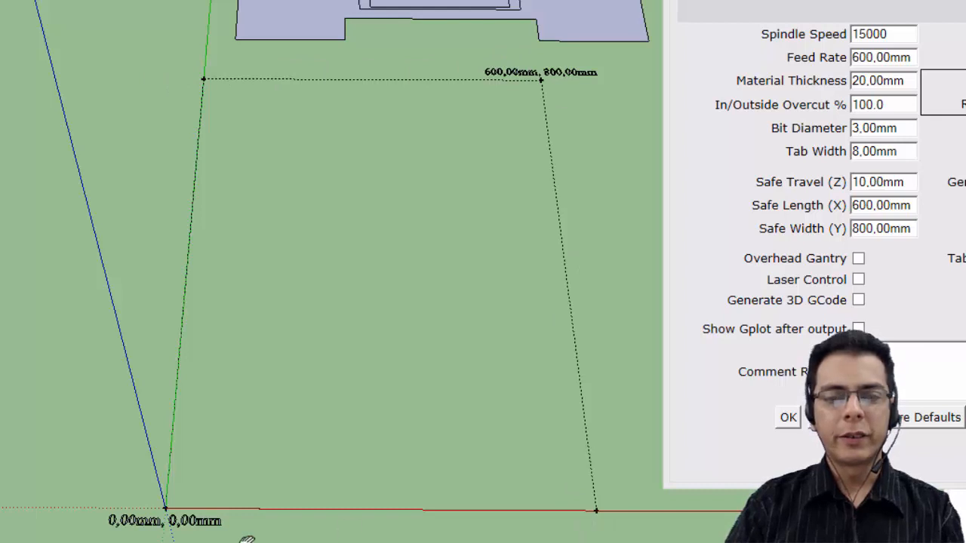
drag(806, 0, 455, 0)
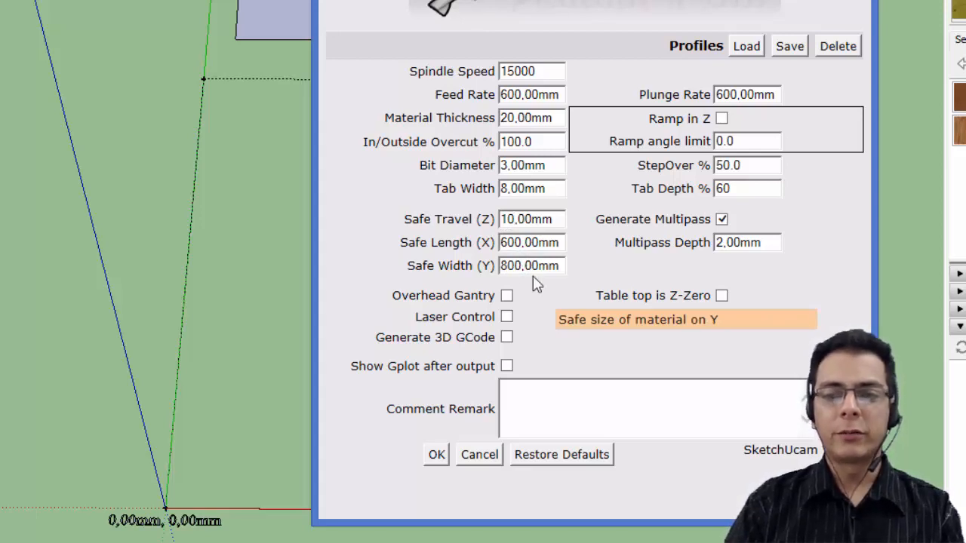
drag(604, 0, 547, 0)
drag(385, 0, 777, 0)
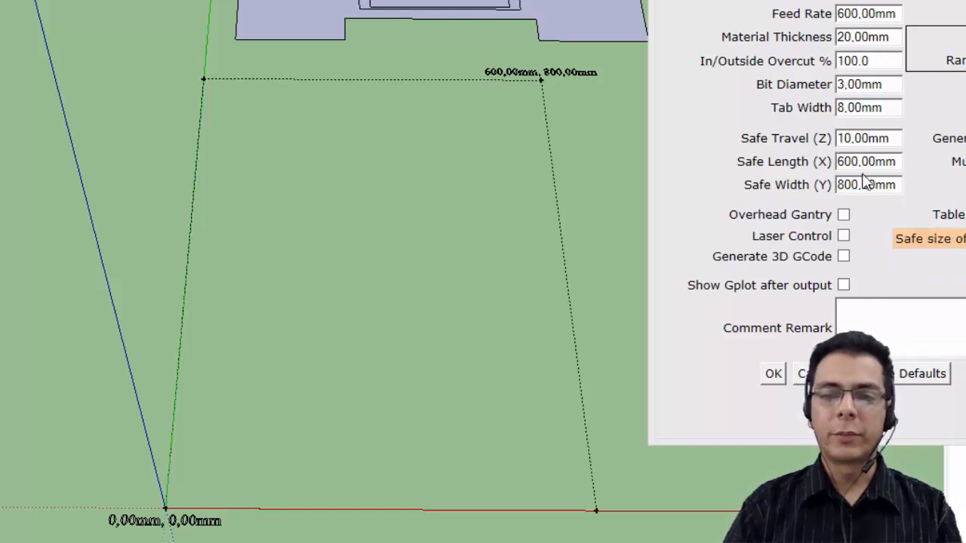
scroll(356, 238, down, 5)
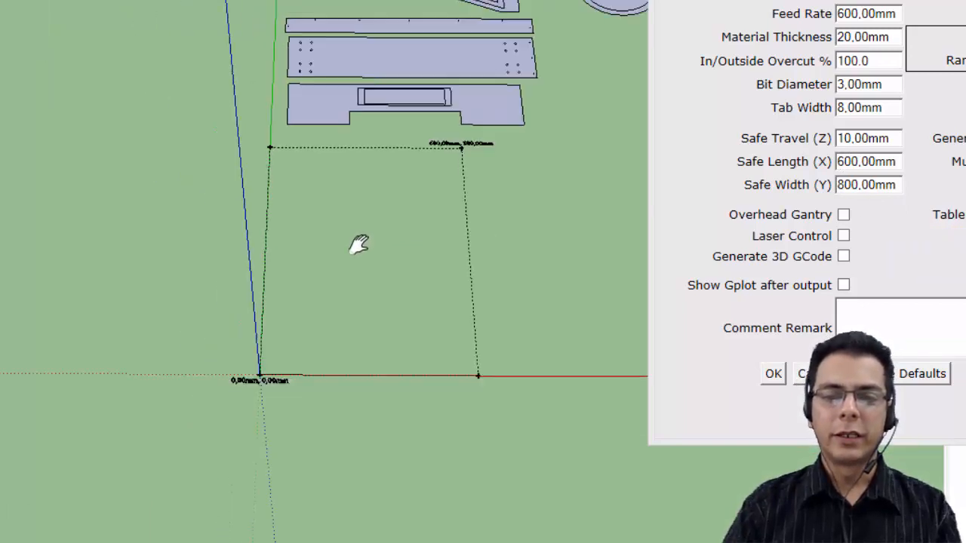
mouse_move(487, 222)
mouse_down()
mouse_move(285, 267)
mouse_move(30, 294)
mouse_move(66, 338)
mouse_up()
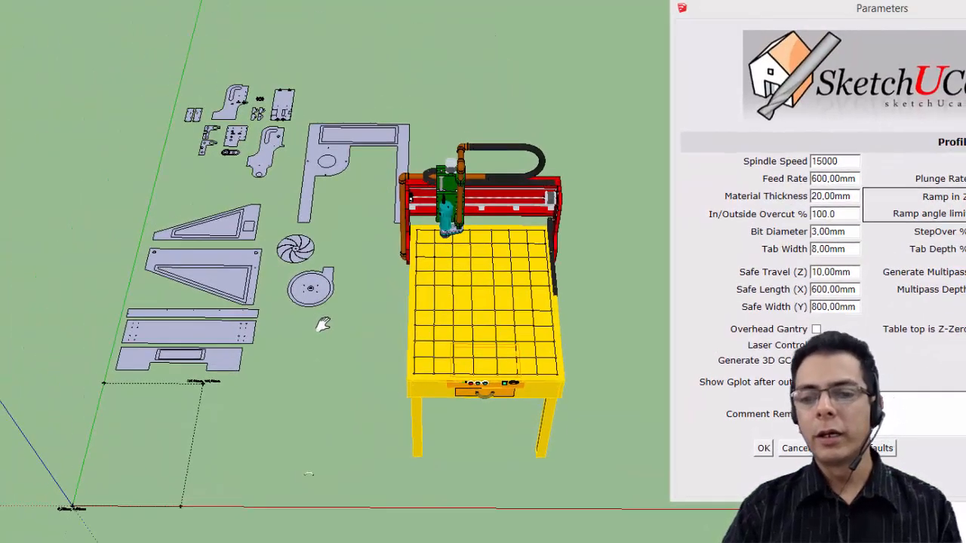
drag(270, 420, 430, 371)
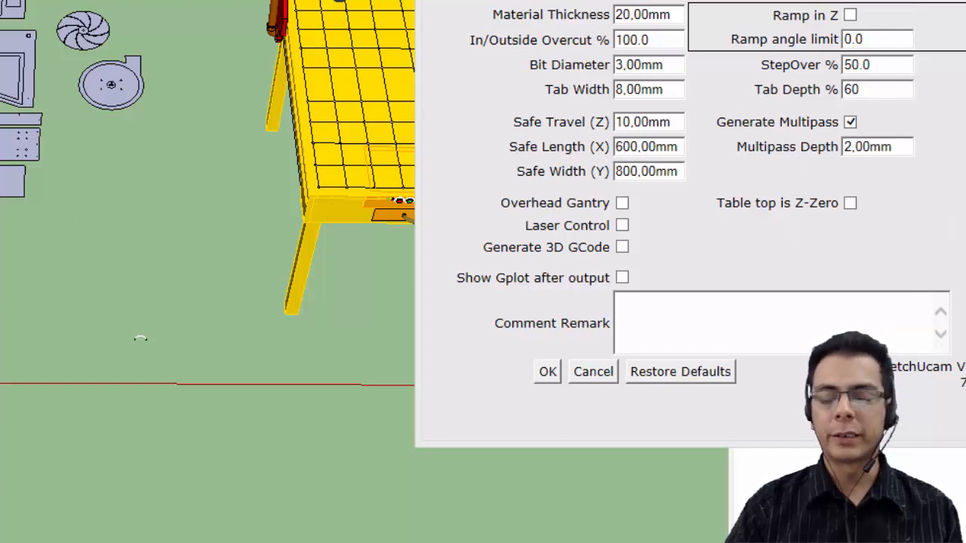
scroll(256, 329, up, 5)
mouse_move(140, 338)
mouse_down()
mouse_move(378, 321)
mouse_move(577, 324)
mouse_up()
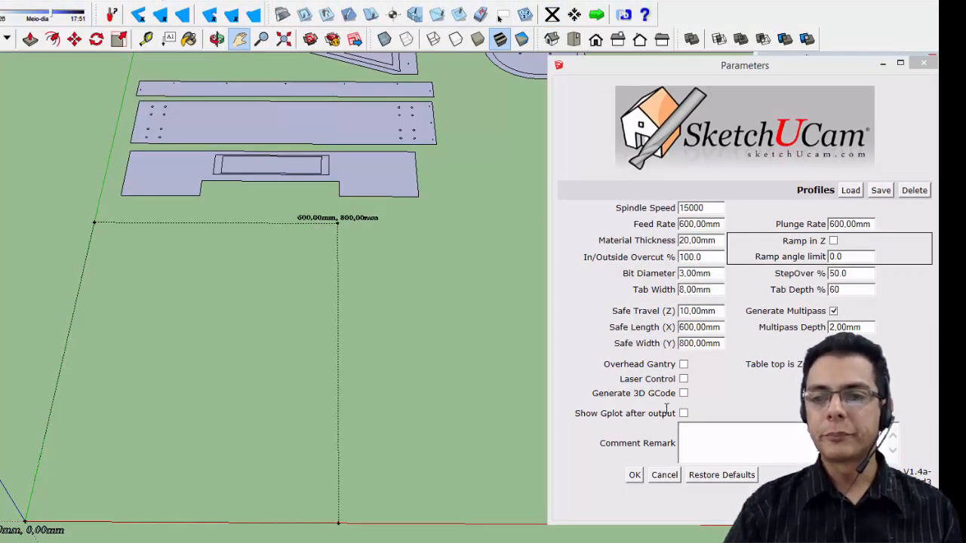
Switch Generate 3D GCode on and back off, and enable Show Gplot after output
drag(682, 72, 377, 98)
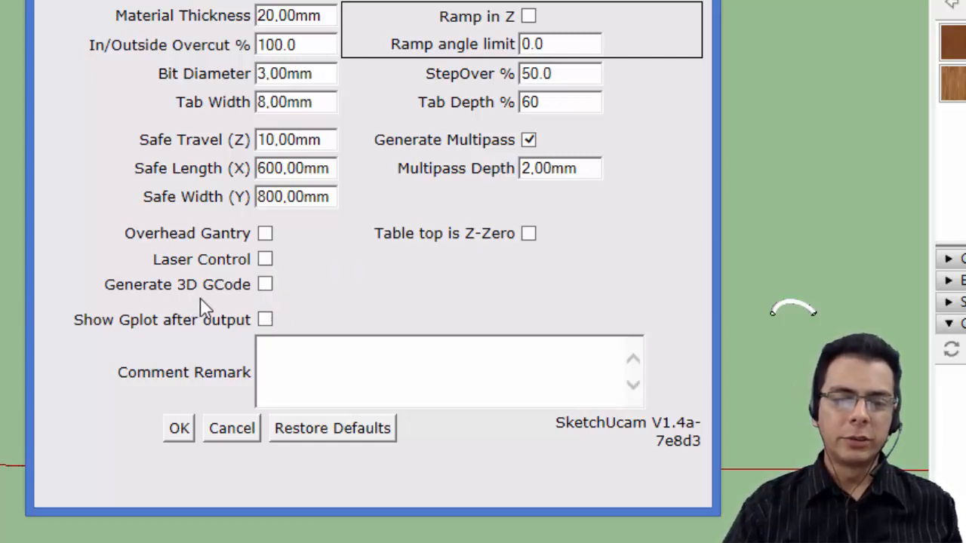
click(265, 287)
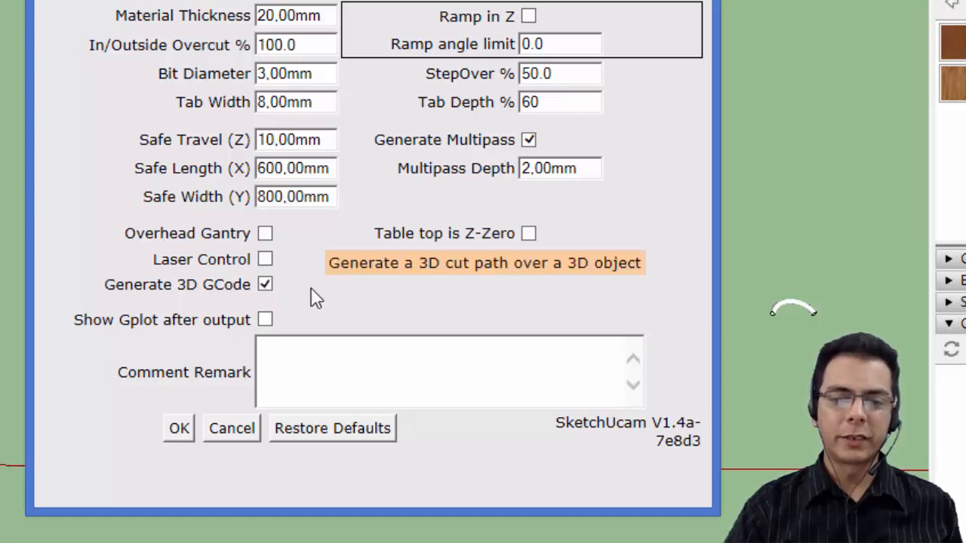
click(265, 287)
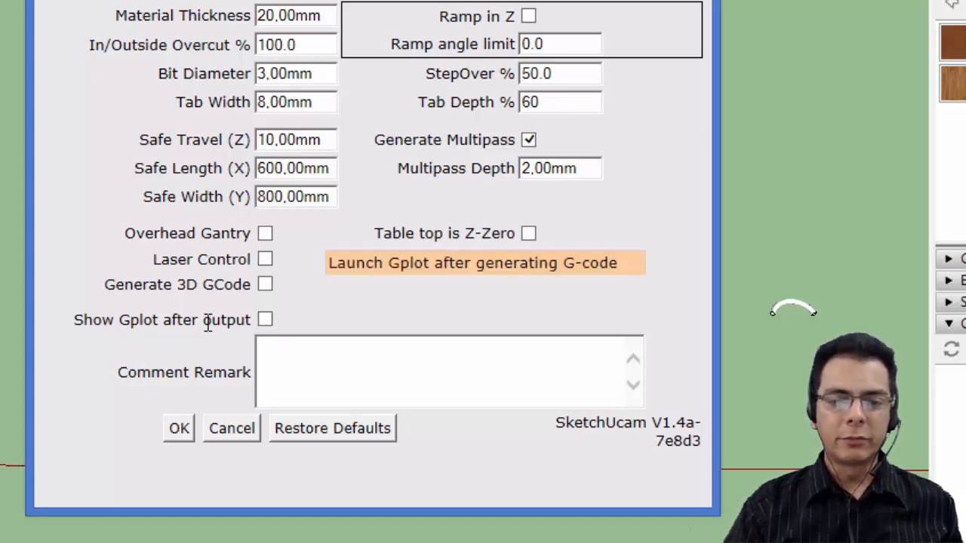
click(265, 323)
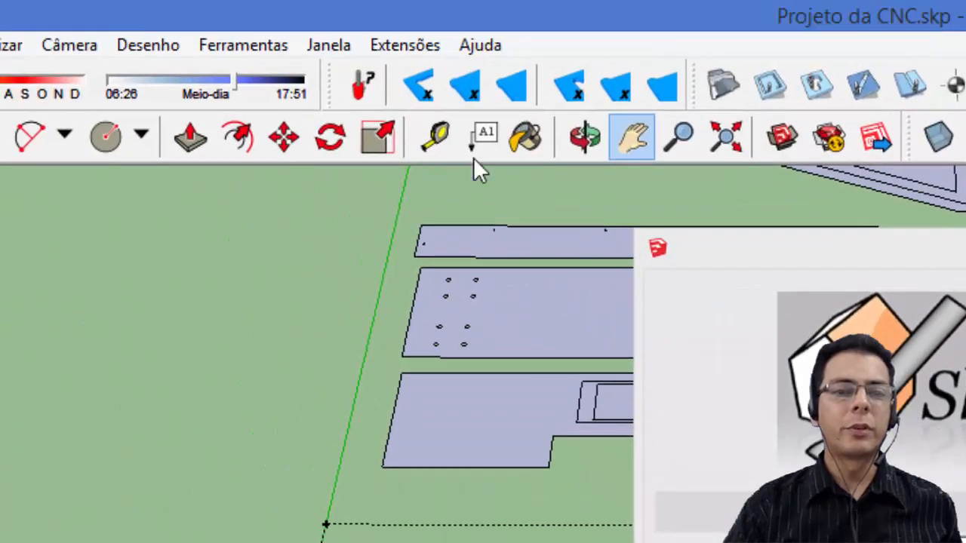
Check the plugin's Plot GCode command, turn off Show Gplot after output, and close the Parameters dialog
click(402, 48)
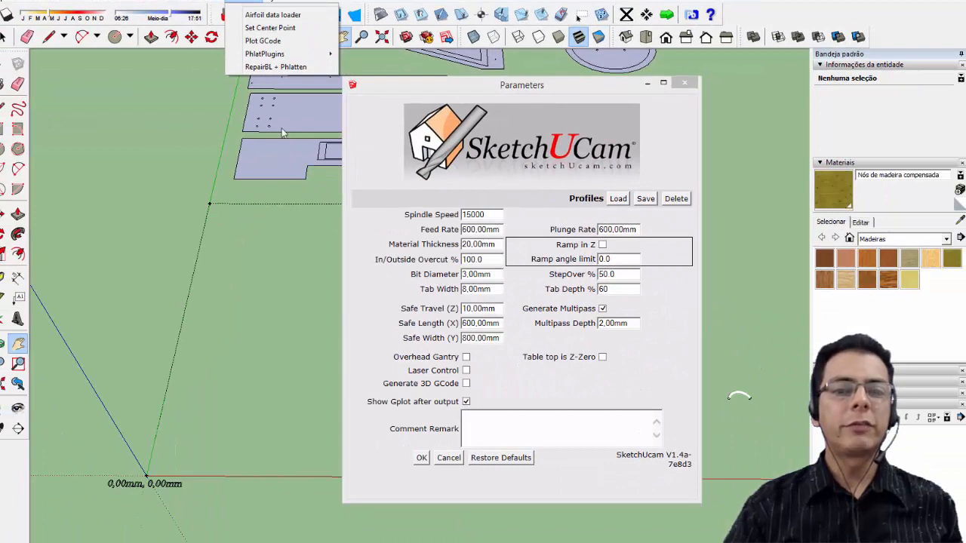
click(339, 1)
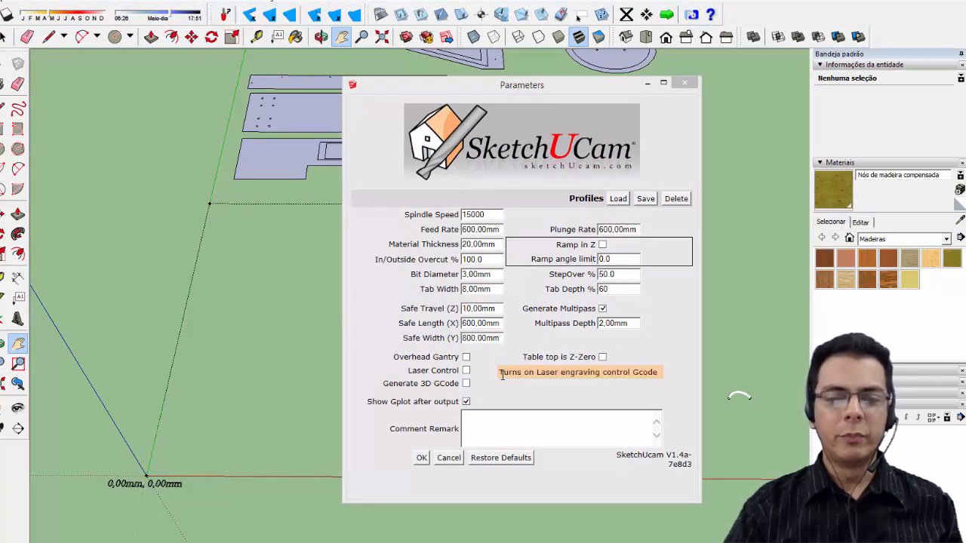
click(467, 402)
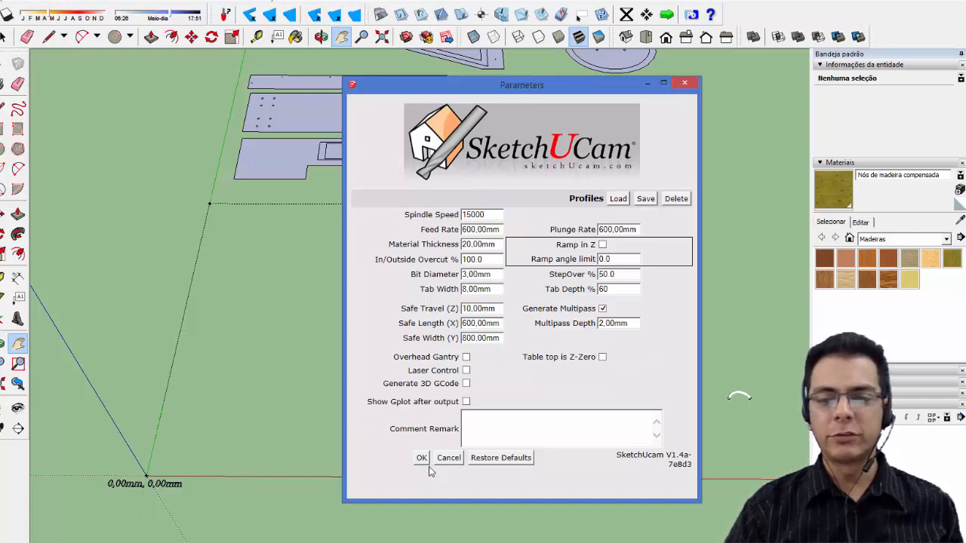
click(454, 511)
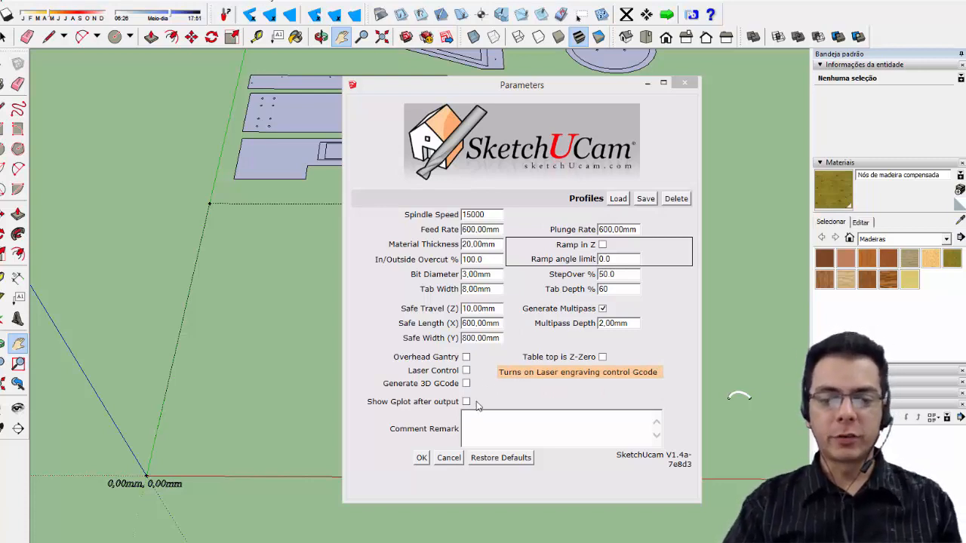
click(421, 460)
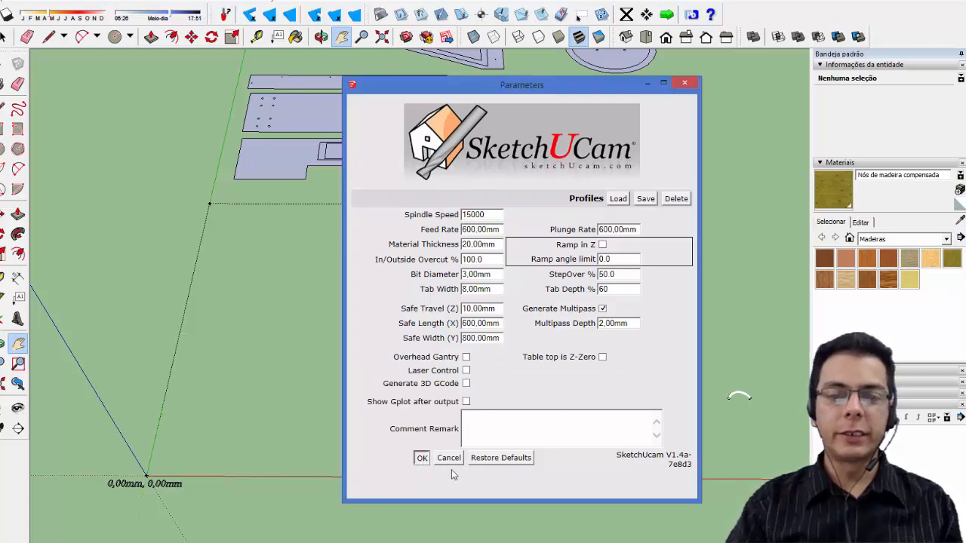
click(450, 459)
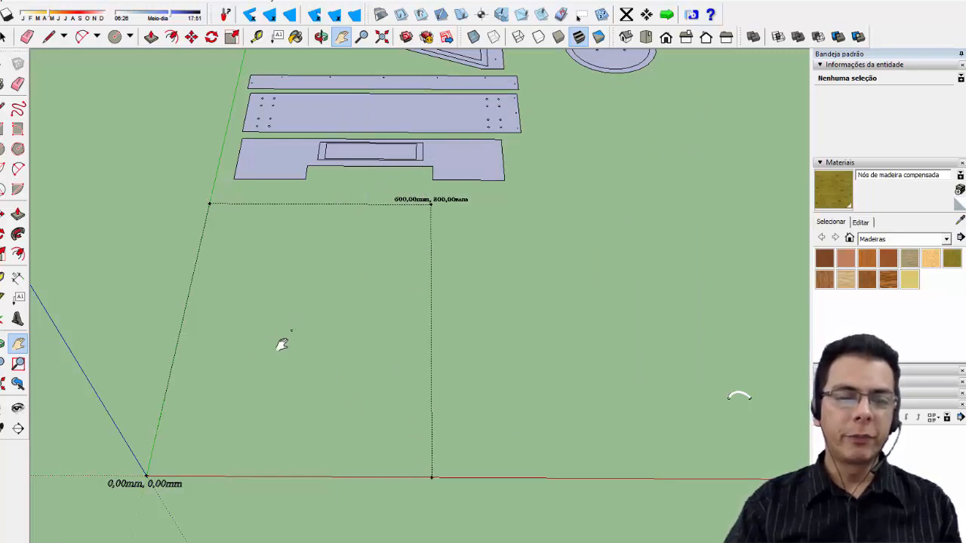
Examine the dotted safe work area and the flat machine parts laid out beyond it
scroll(440, 362, up, 5)
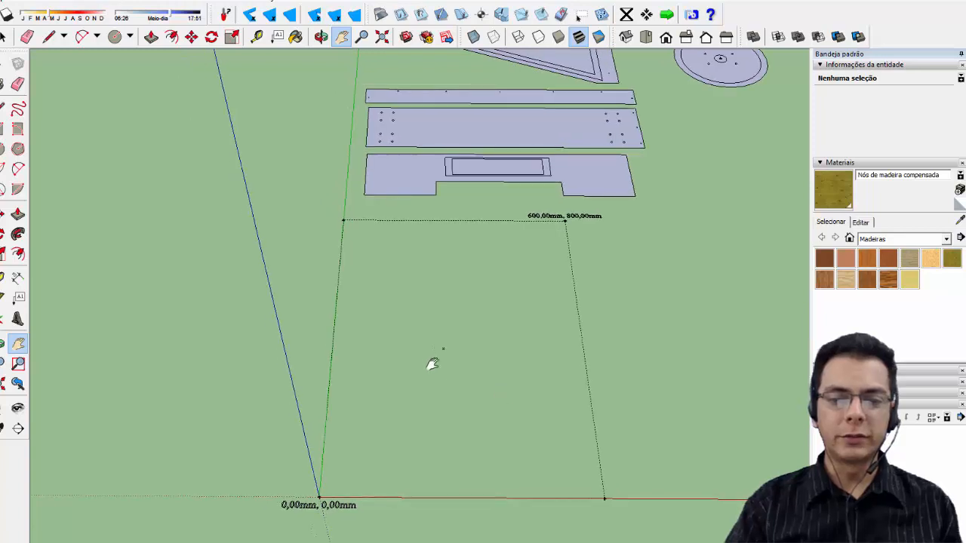
scroll(440, 356, up, 3)
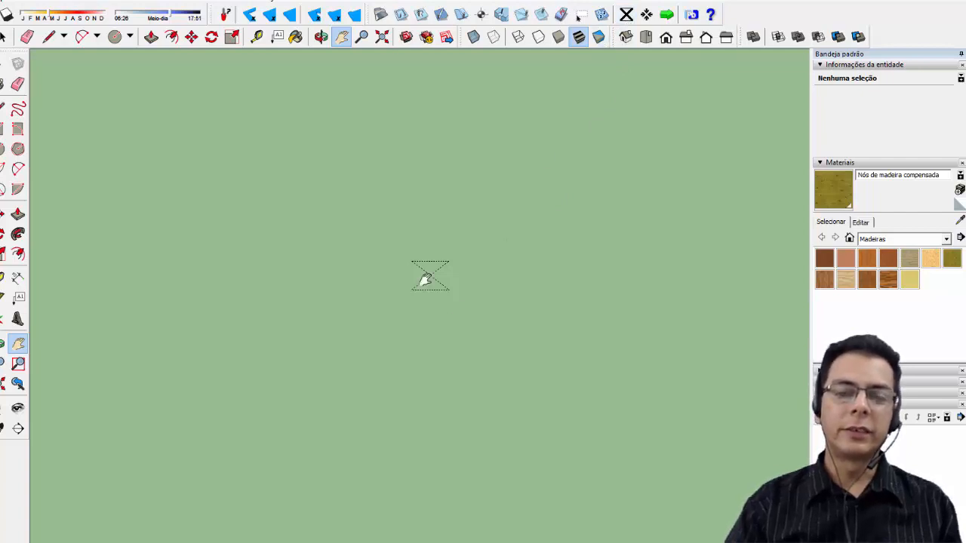
scroll(468, 342, up, 6)
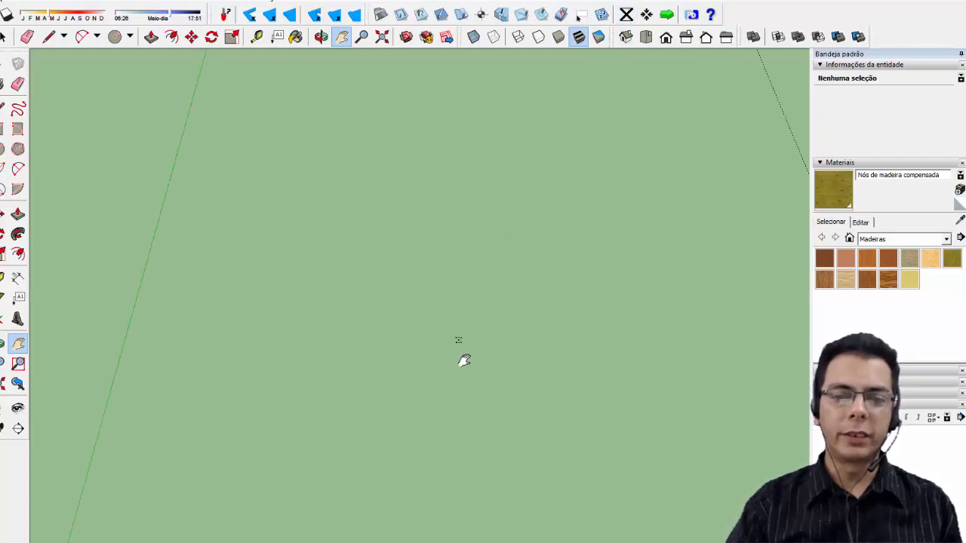
scroll(489, 350, down, 2)
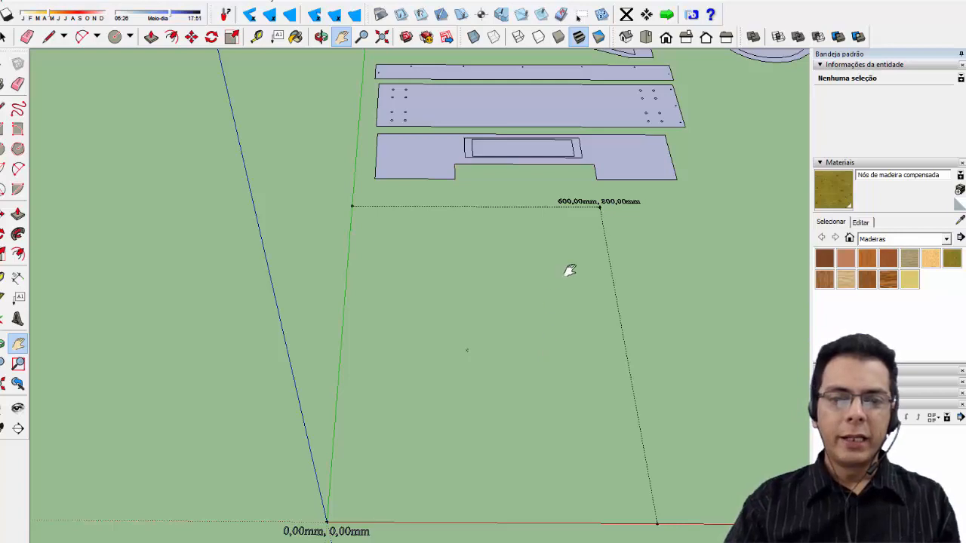
drag(495, 334, 460, 511)
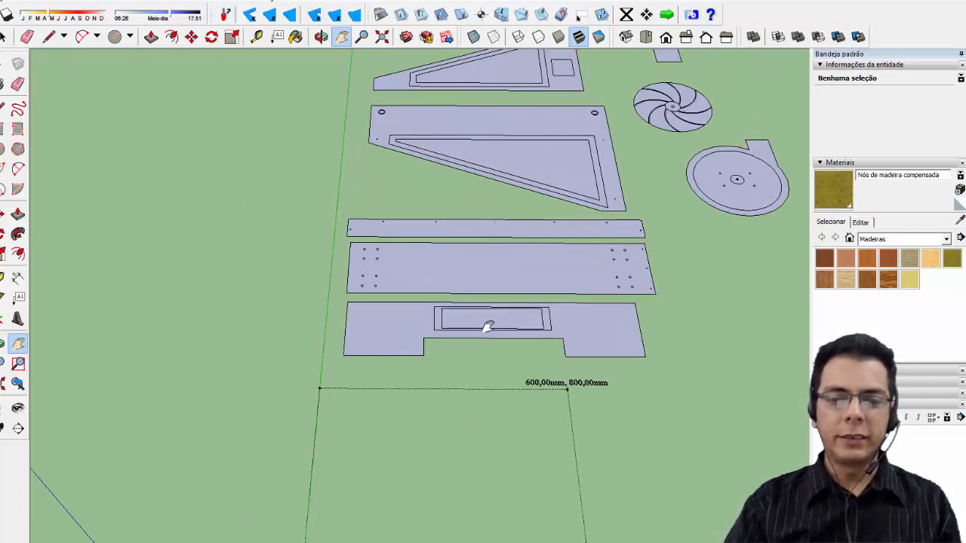
drag(488, 324, 445, 370)
drag(453, 478, 552, 259)
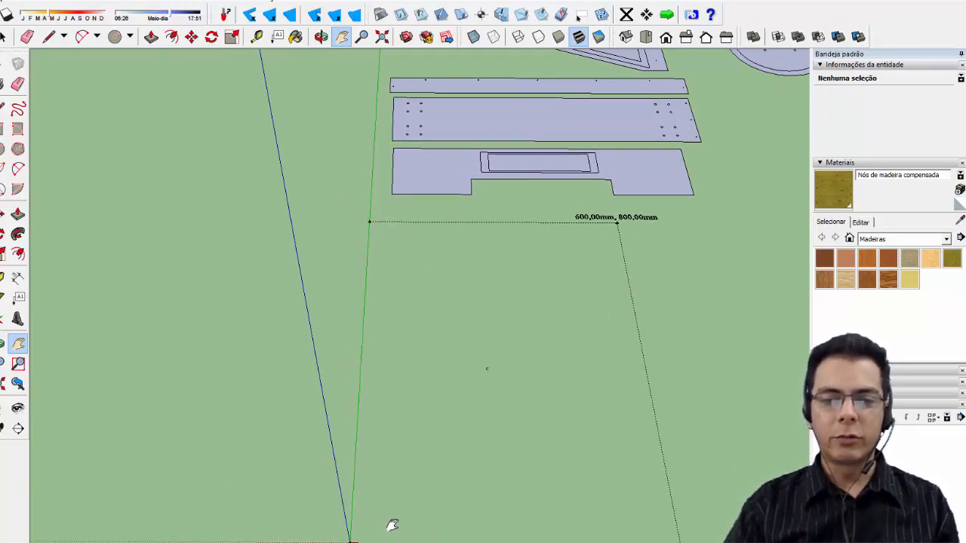
drag(548, 280, 463, 500)
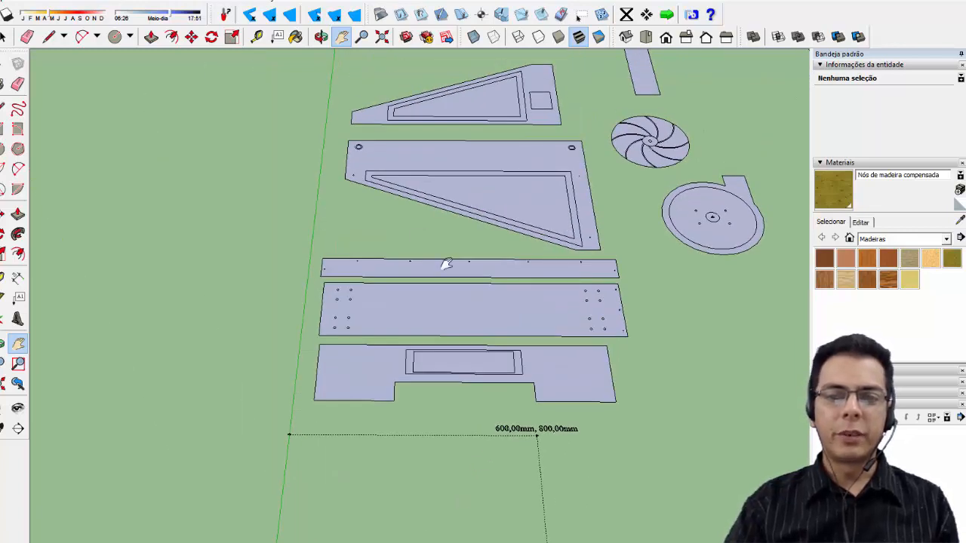
drag(416, 231, 431, 264)
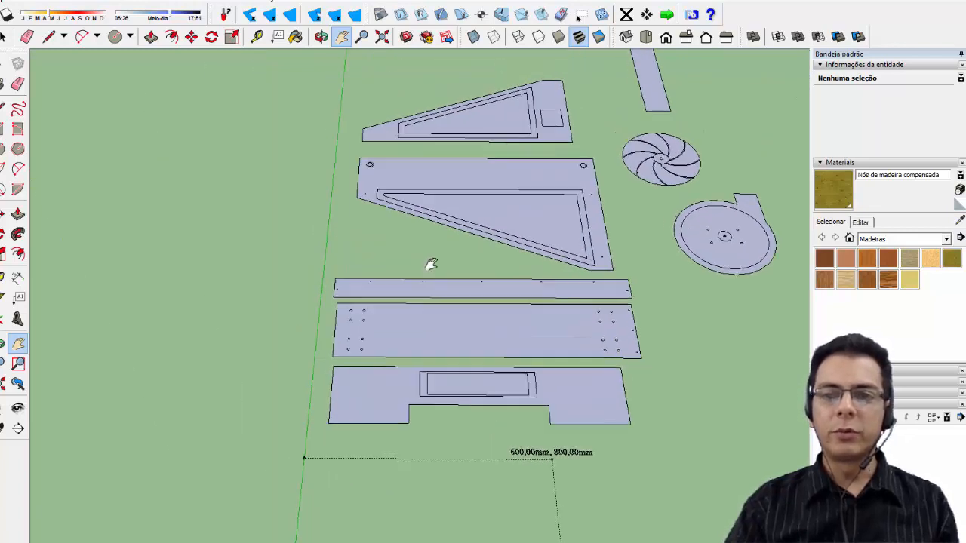
Show the model from the top and delete the small curved group beside the safe work area
click(645, 37)
drag(524, 336, 537, 184)
drag(533, 399, 567, 277)
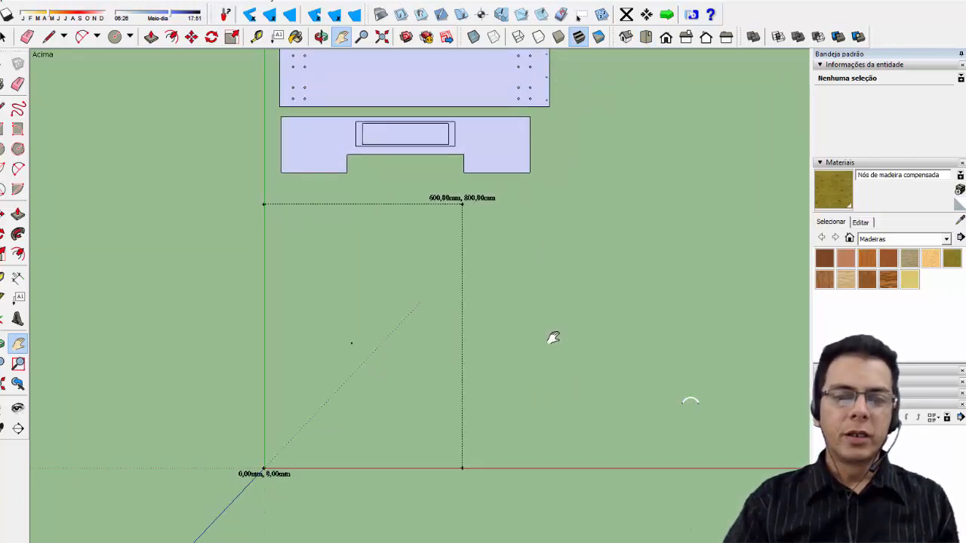
mouse_move(553, 337)
mouse_down()
mouse_move(679, 331)
mouse_move(669, 332)
mouse_up()
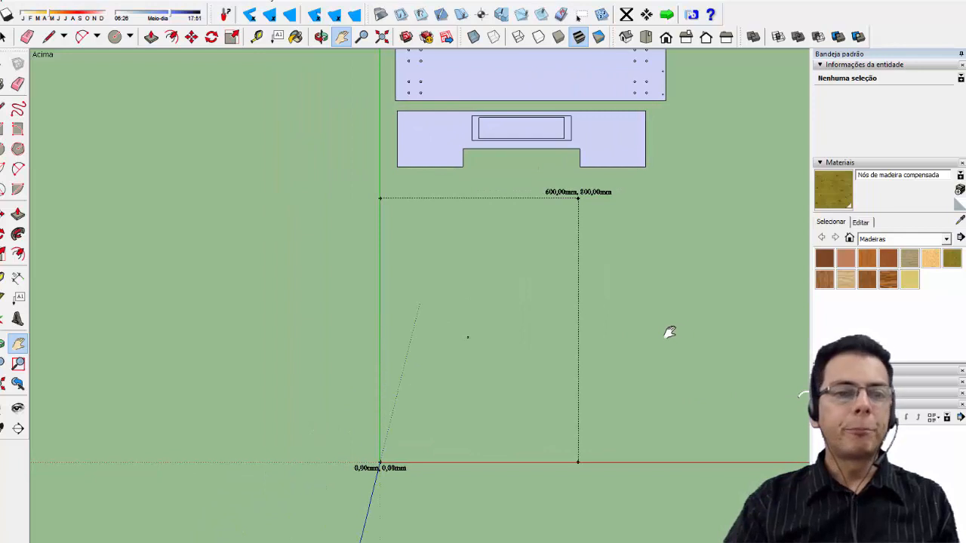
click(4, 36)
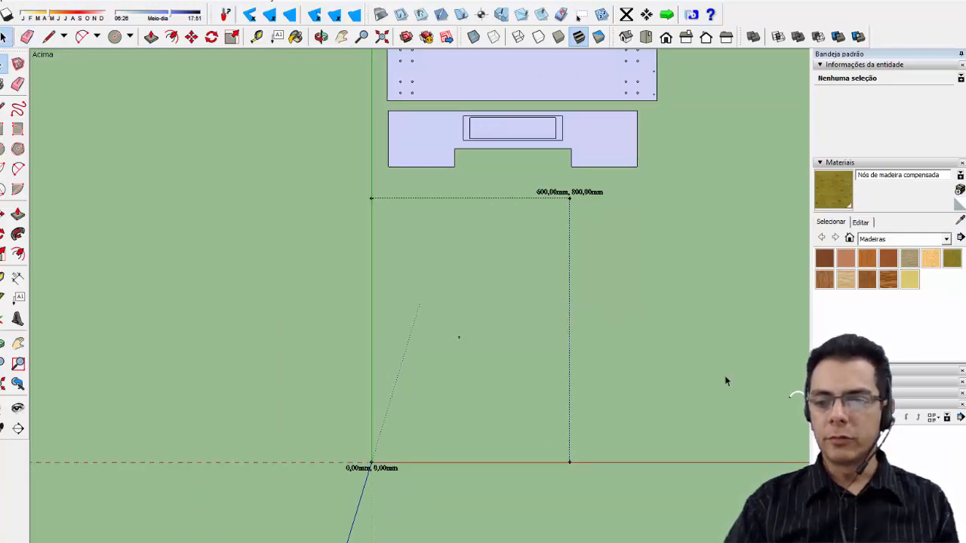
click(792, 393)
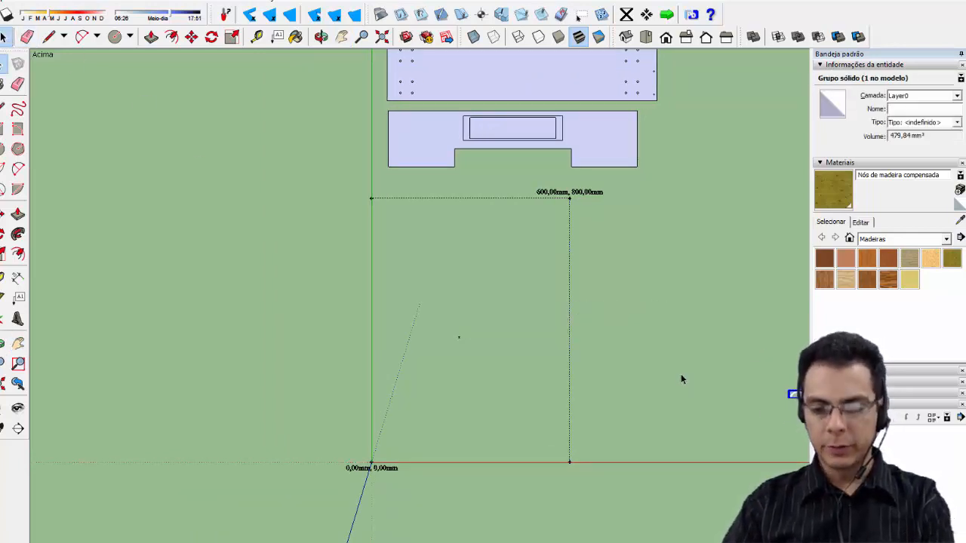
click(535, 297)
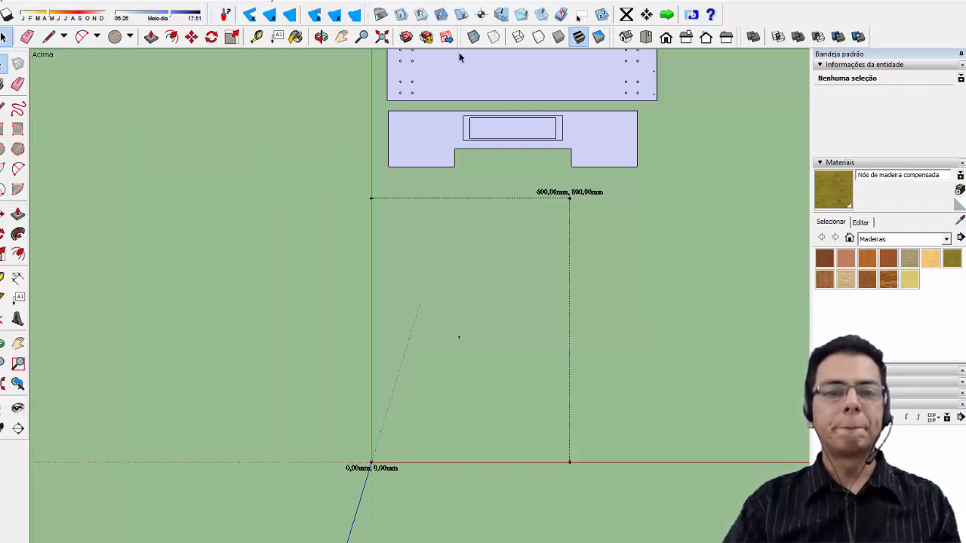
Examine the safe work area in the top view, from the origin to its opposite corner
click(341, 37)
drag(516, 294, 510, 234)
scroll(496, 276, up, 2)
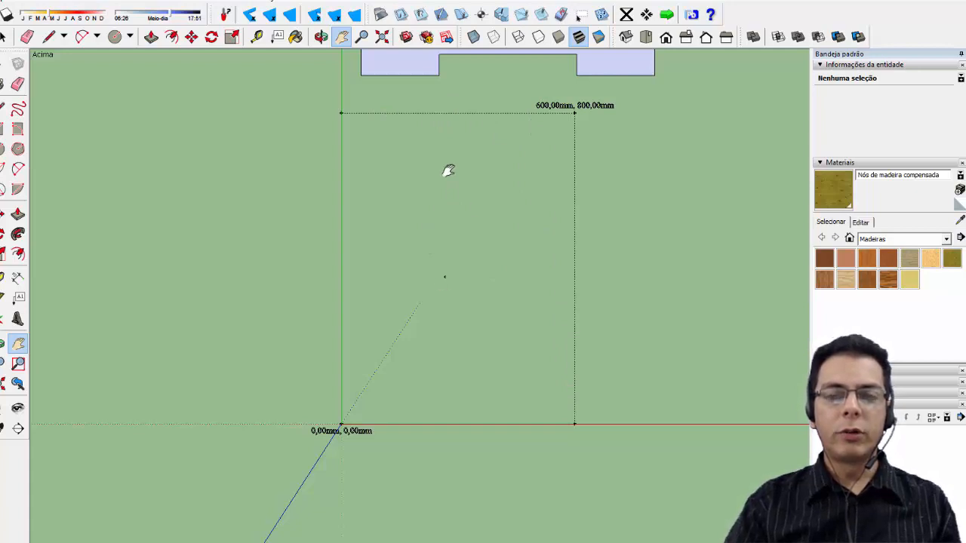
drag(497, 196, 479, 255)
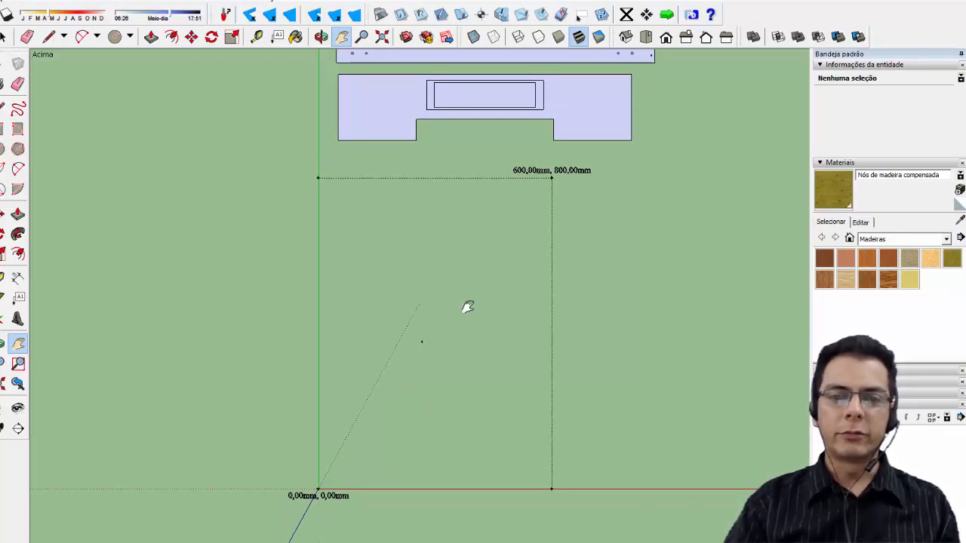
mouse_move(477, 277)
mouse_down()
mouse_move(474, 286)
mouse_move(491, 275)
mouse_up()
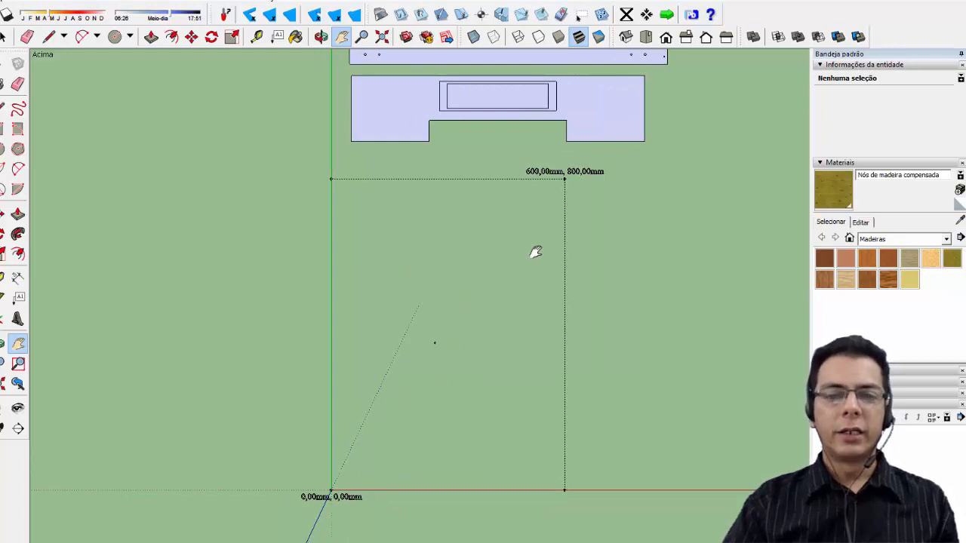
mouse_move(500, 232)
mouse_down()
mouse_move(494, 248)
mouse_move(502, 225)
mouse_up()
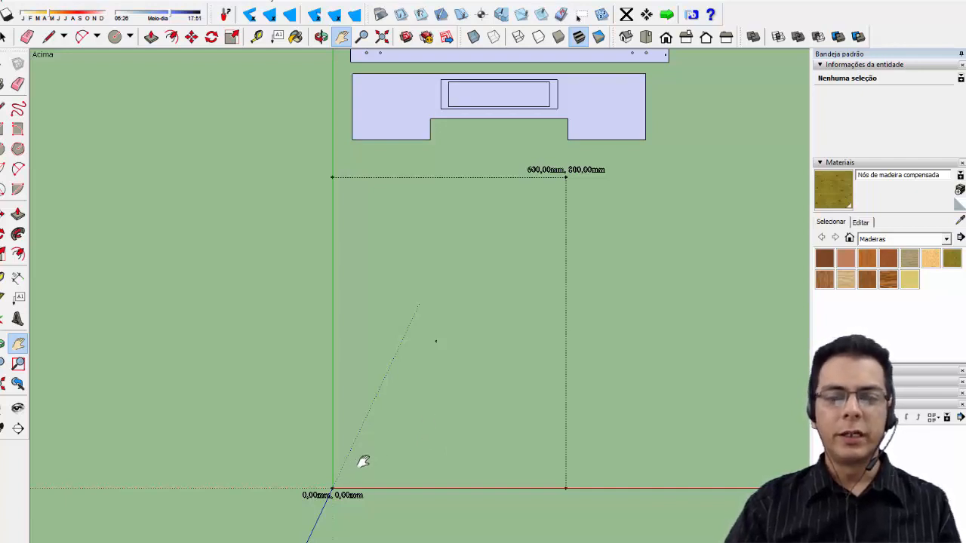
mouse_move(486, 433)
mouse_down()
mouse_move(450, 427)
mouse_move(460, 444)
mouse_move(474, 431)
mouse_up()
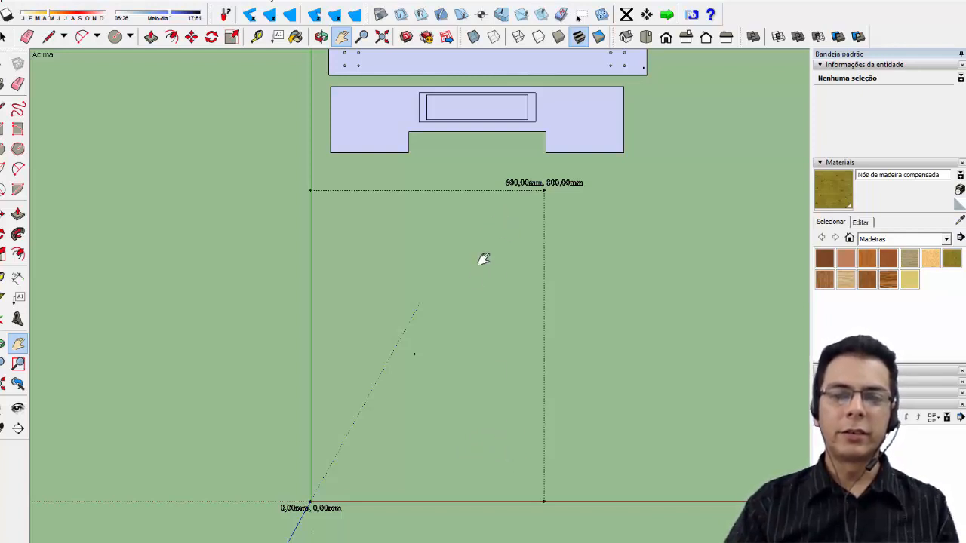
Look over the flat CNC parts along the green axis to find a small one for cutting
drag(481, 288, 522, 320)
drag(503, 198, 508, 349)
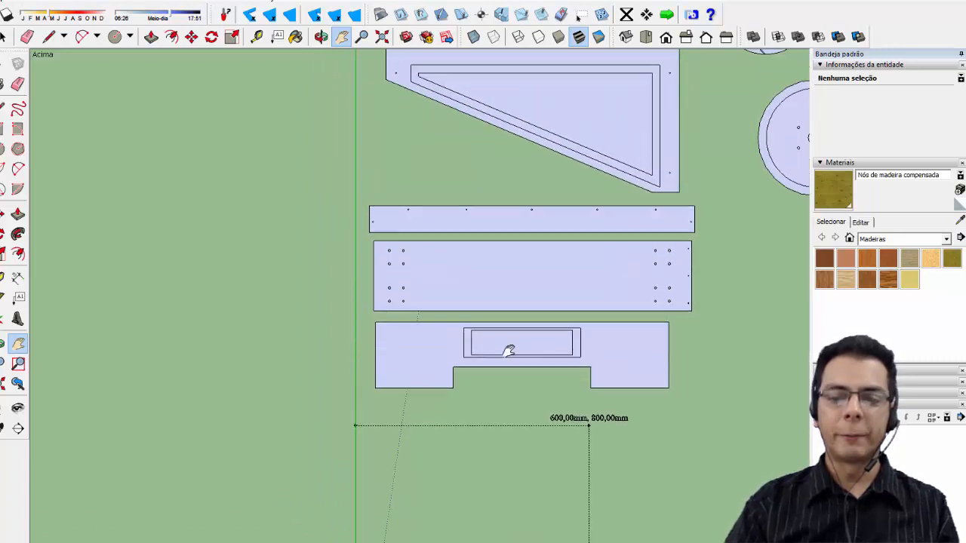
drag(482, 267, 453, 339)
mouse_move(504, 120)
mouse_down()
mouse_move(476, 250)
mouse_move(470, 435)
mouse_up()
mouse_move(442, 287)
mouse_down()
mouse_move(445, 427)
mouse_move(447, 326)
mouse_move(457, 365)
mouse_up()
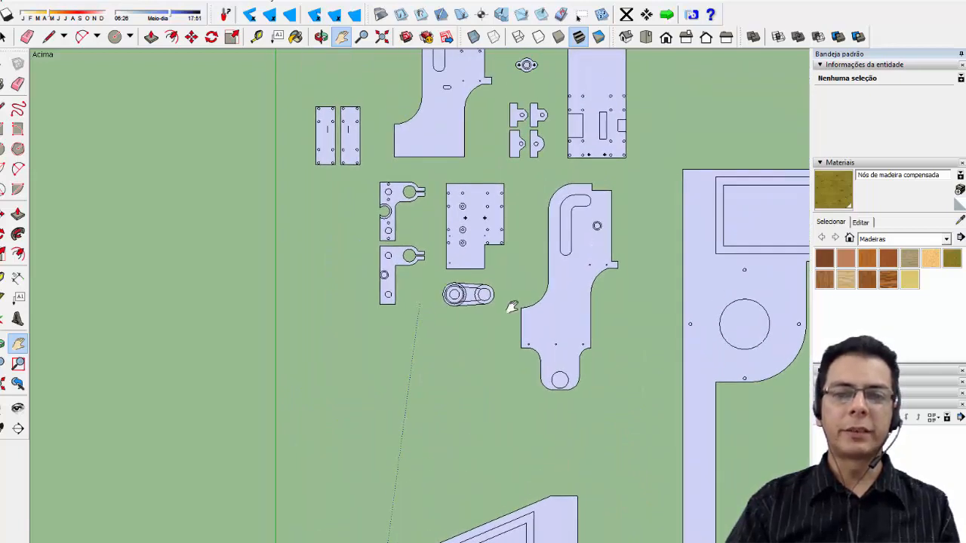
drag(521, 239, 457, 367)
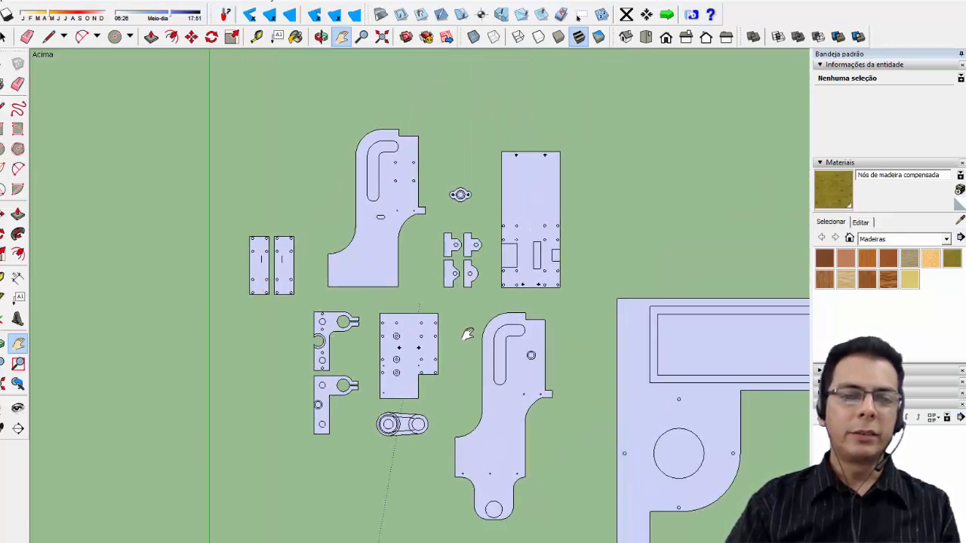
mouse_move(473, 329)
mouse_down()
mouse_move(578, 313)
mouse_move(598, 299)
mouse_up()
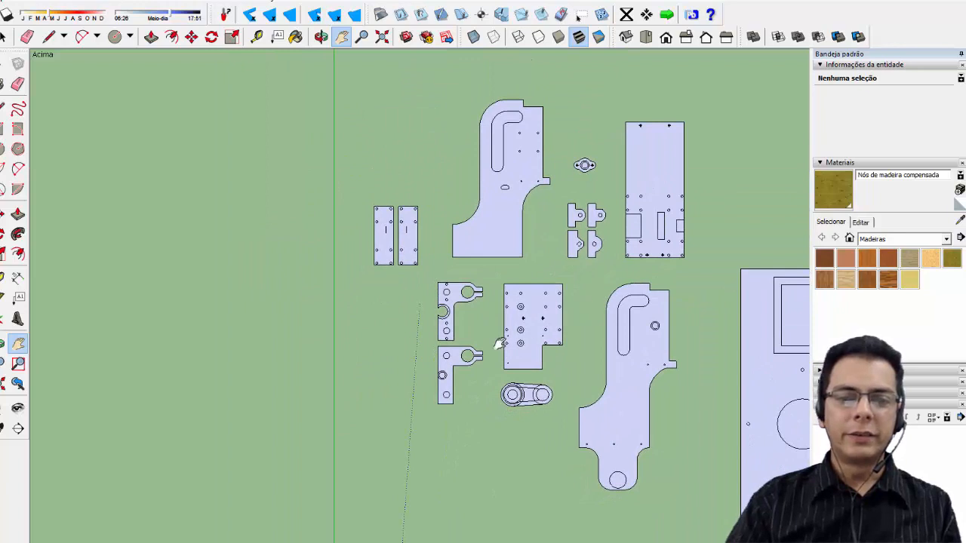
drag(481, 313, 520, 272)
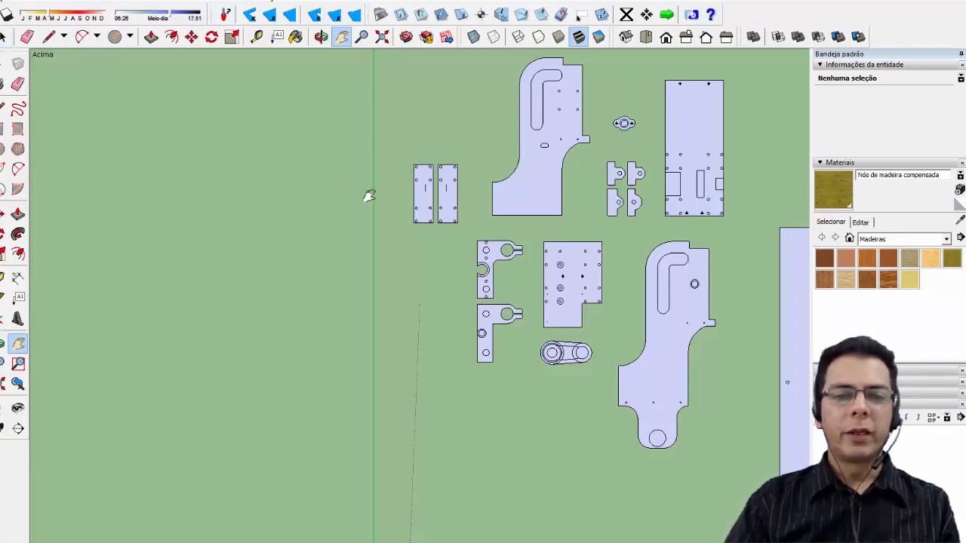
Move the small rectangular plate with eight holes nearest the green axis from the parts layout into the safe work area
click(5, 37)
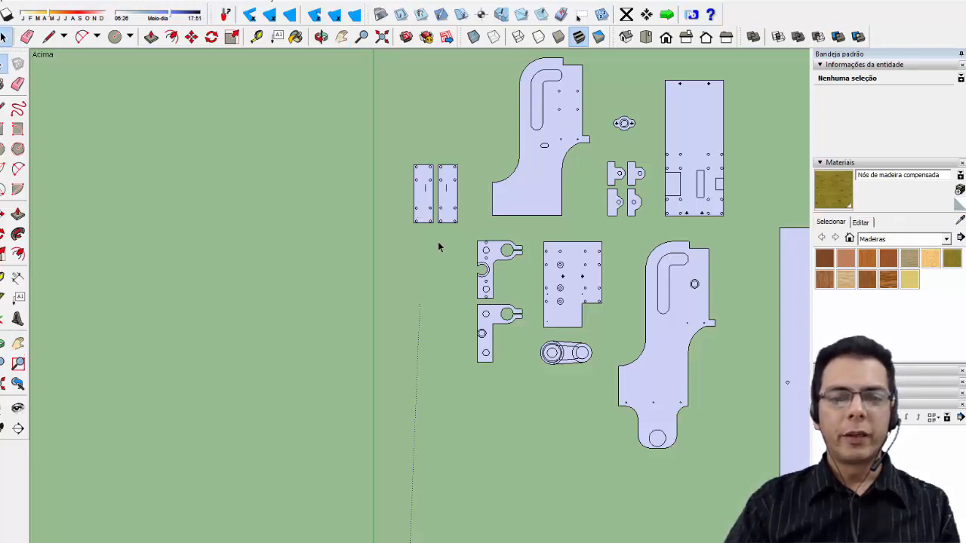
triple_click(426, 202)
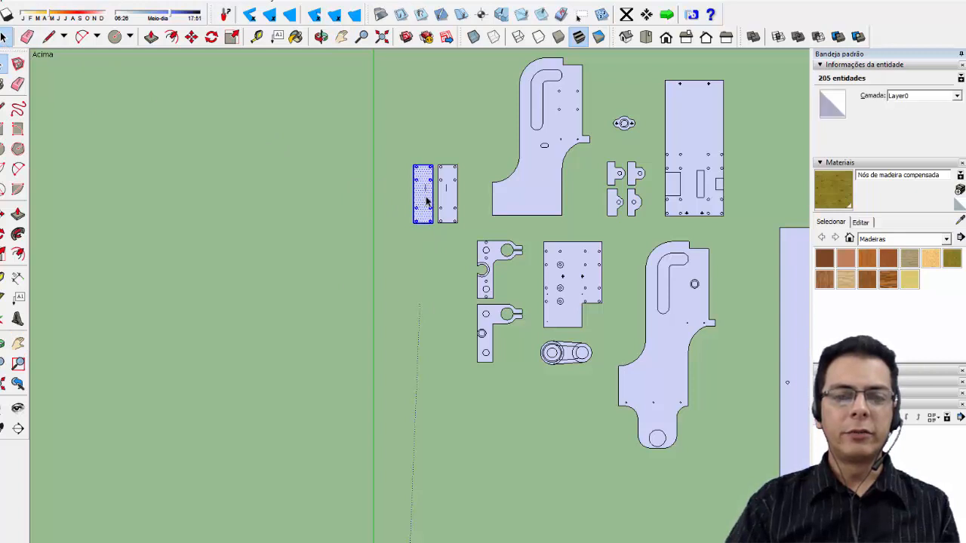
click(192, 36)
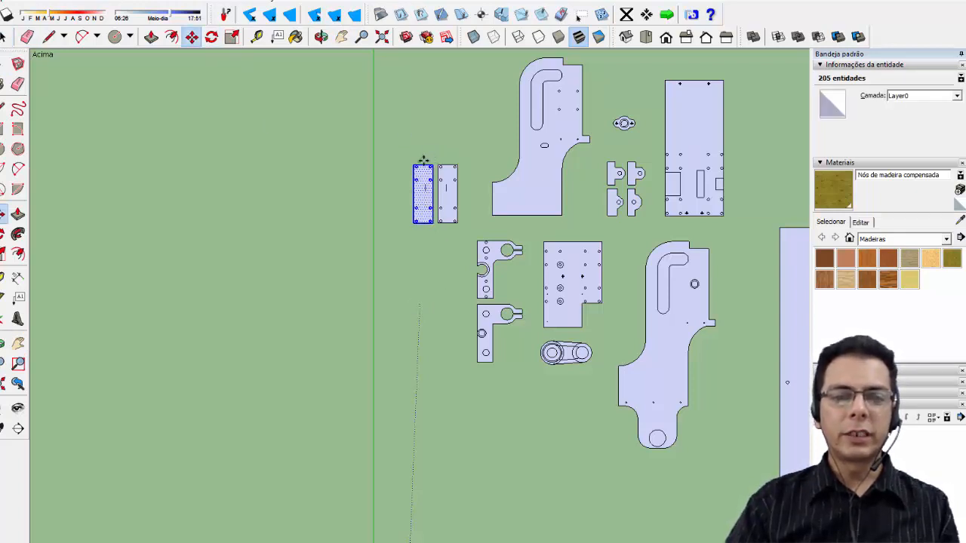
scroll(421, 133, down, 6)
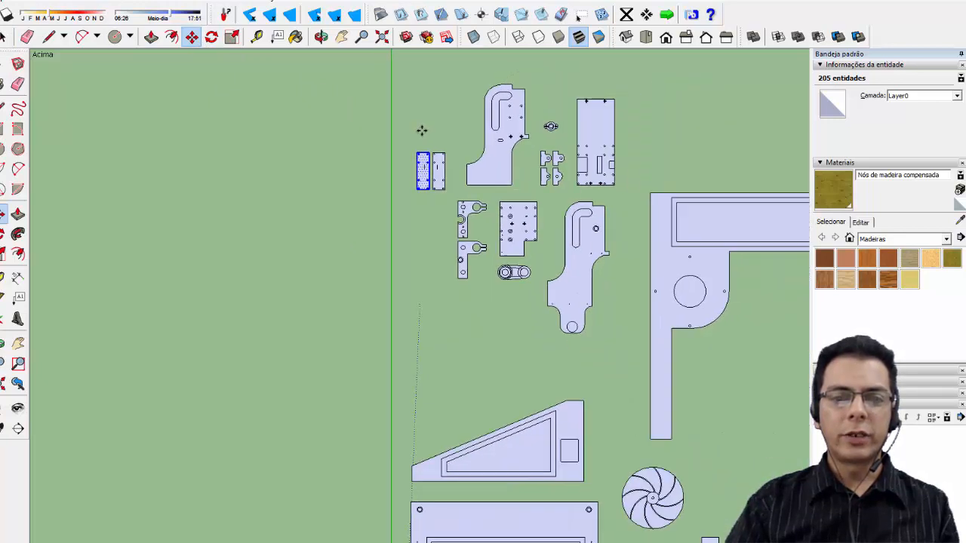
scroll(419, 135, down, 1)
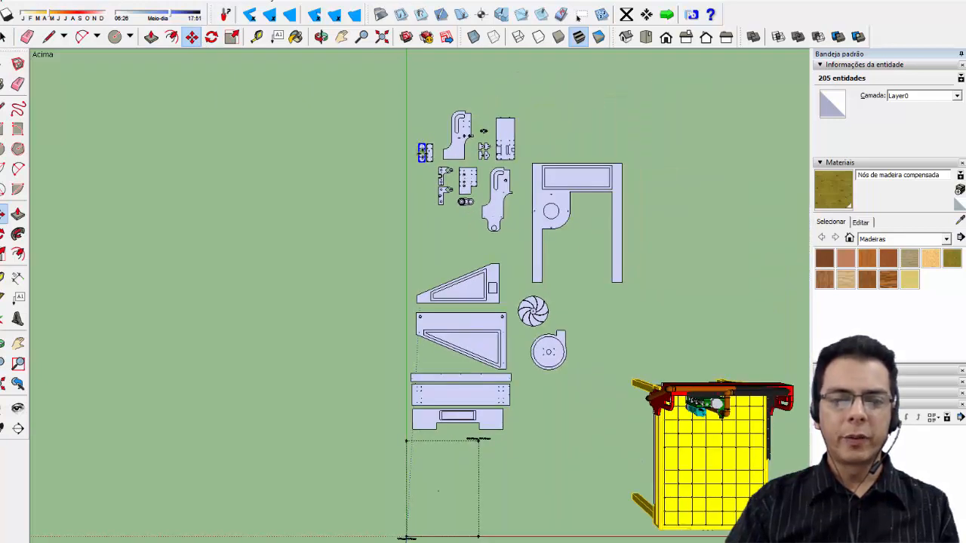
click(424, 151)
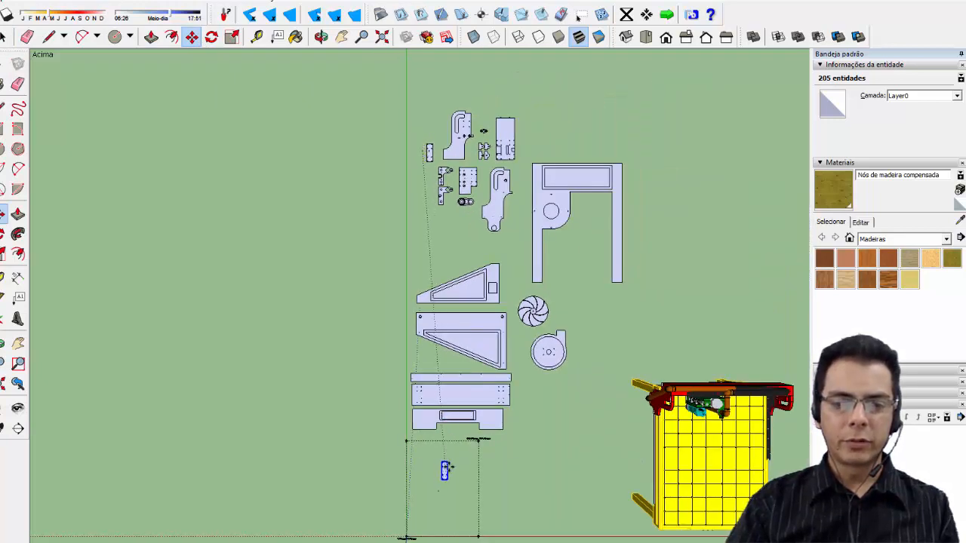
scroll(465, 481, up, 4)
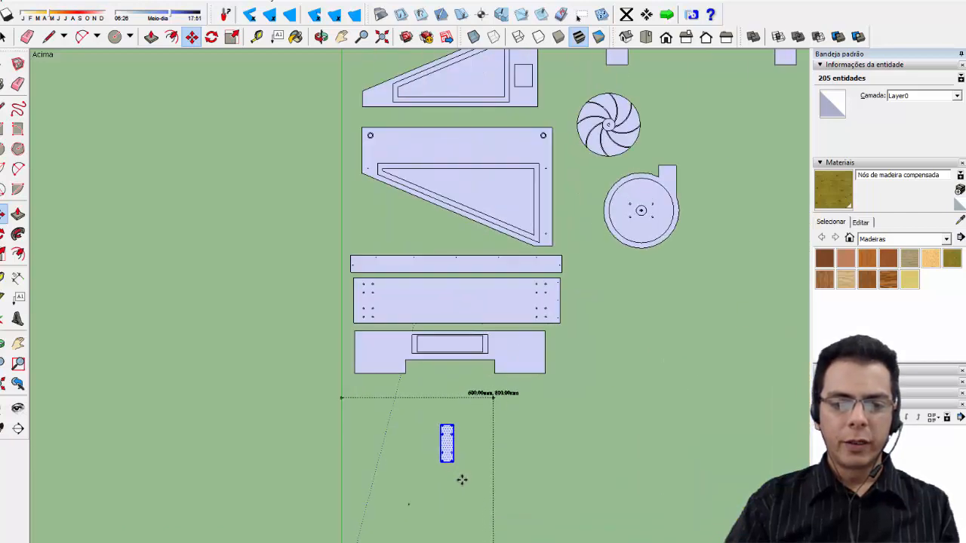
Reposition the plate inside the safe work area near its 600, 800 mm corner and clear the selection
scroll(460, 393, up, 2)
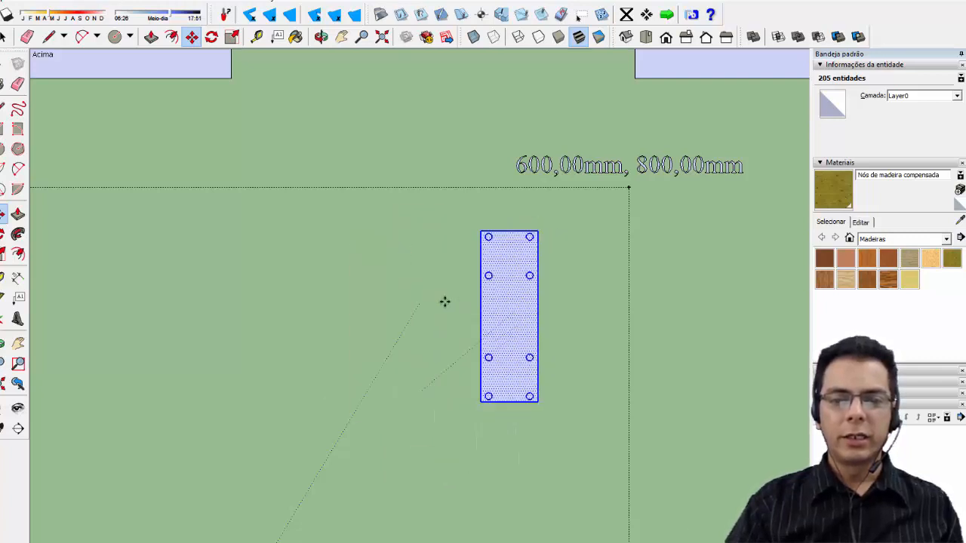
click(440, 345)
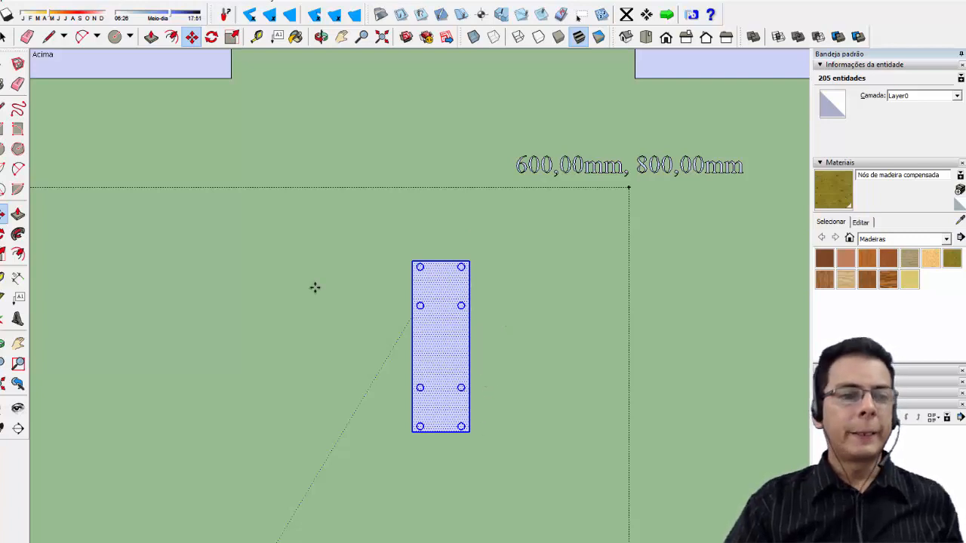
key(space)
click(480, 378)
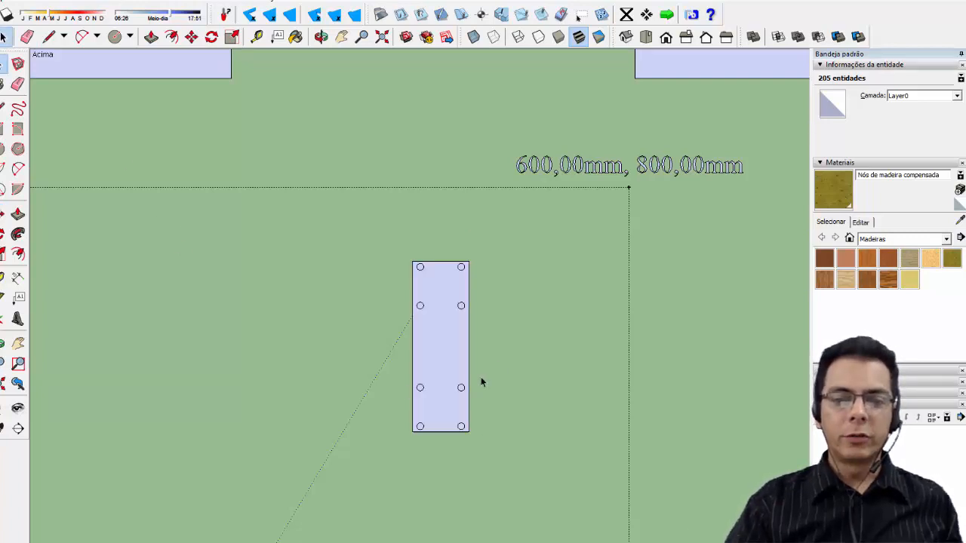
scroll(460, 417, up, 3)
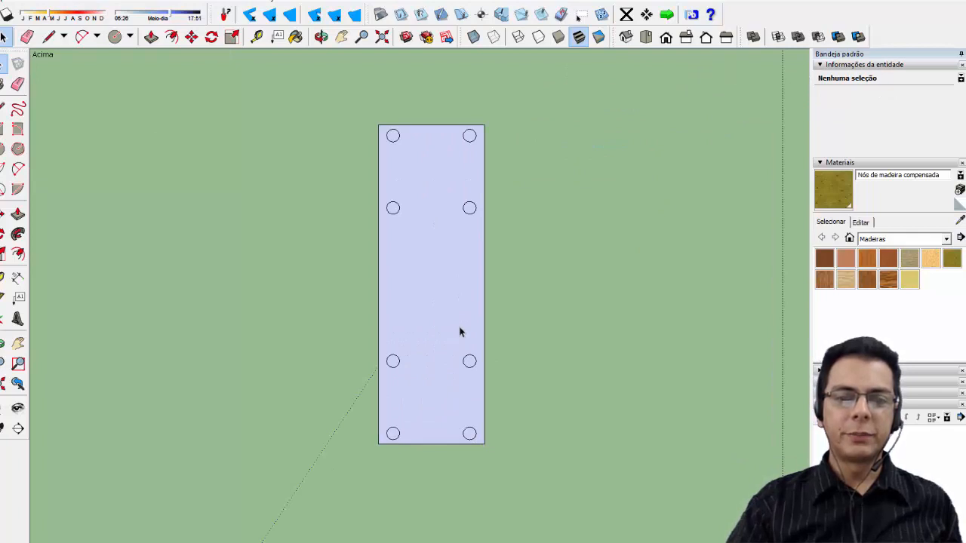
scroll(458, 337, up, 1)
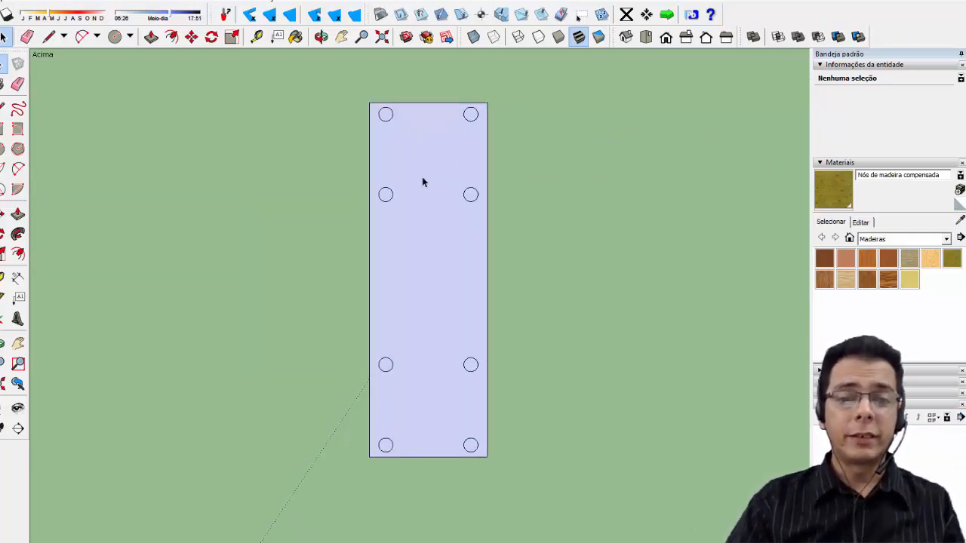
scroll(404, 317, down, 10)
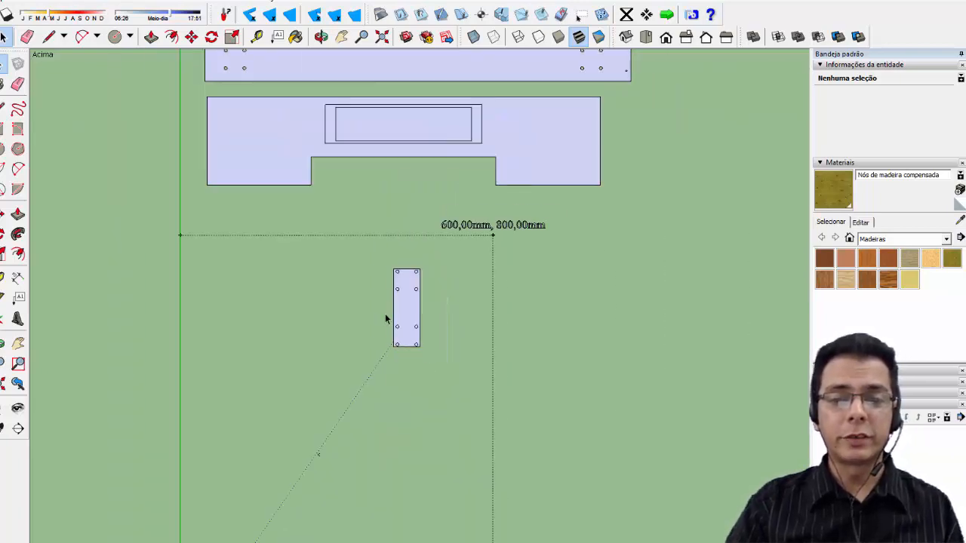
scroll(282, 311, down, 2)
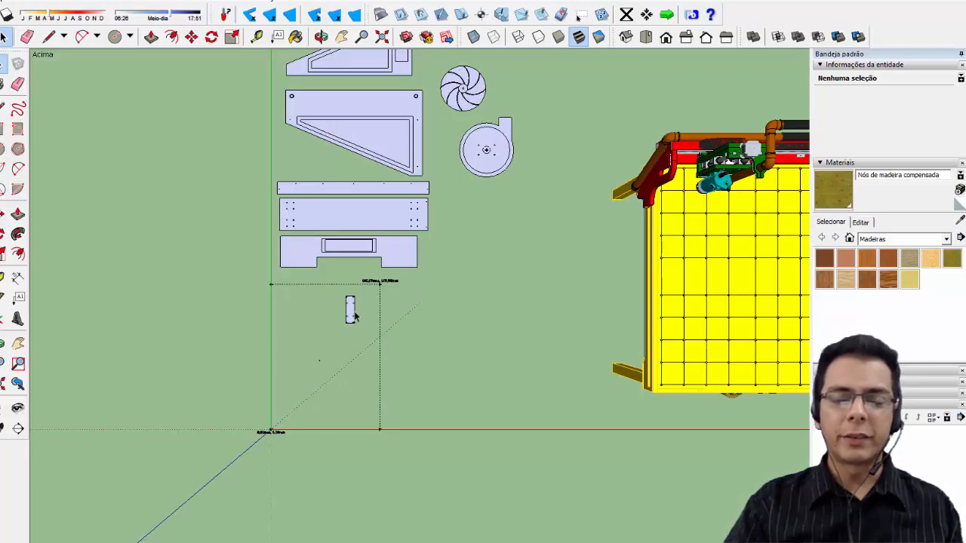
Examine the assembled CNC router's red gantry, guide rods and lead screw in perspective
scroll(751, 202, up, 4)
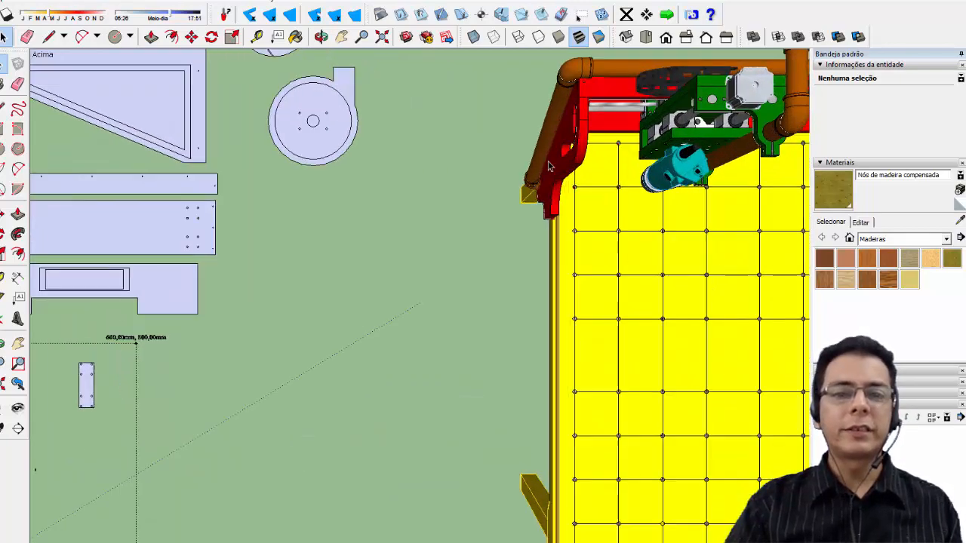
click(342, 37)
drag(664, 253, 351, 246)
scroll(323, 142, up, 5)
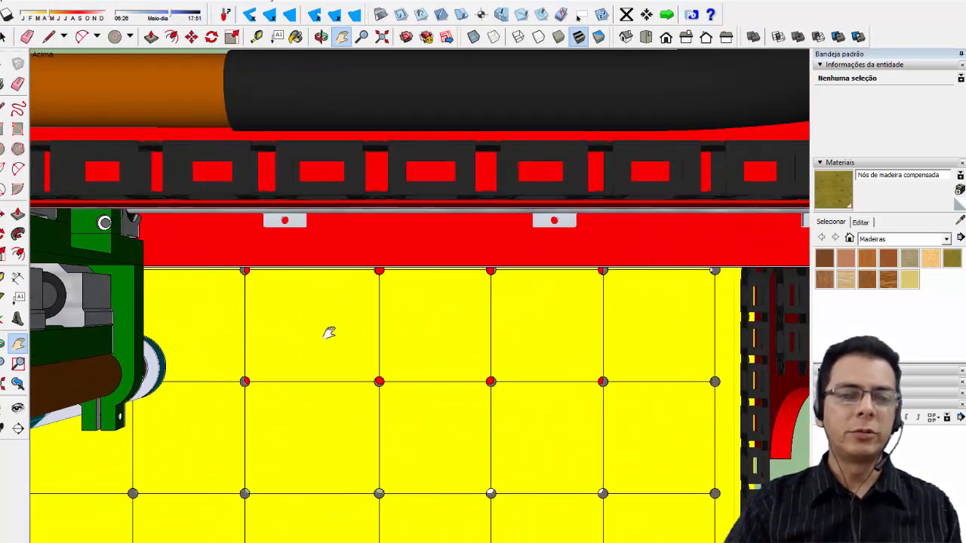
middle_drag(353, 262, 375, 149)
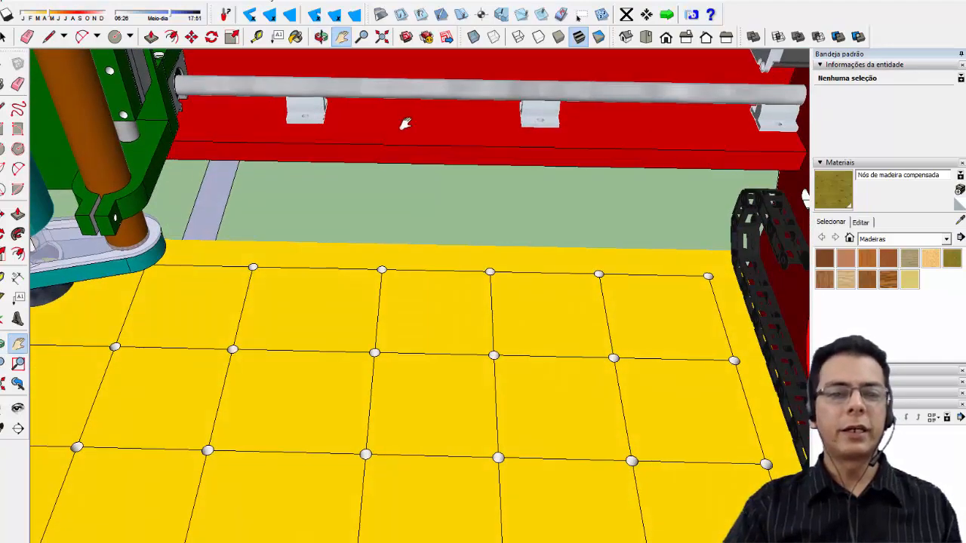
drag(394, 140, 259, 310)
middle_drag(209, 211, 399, 190)
middle_drag(440, 261, 310, 247)
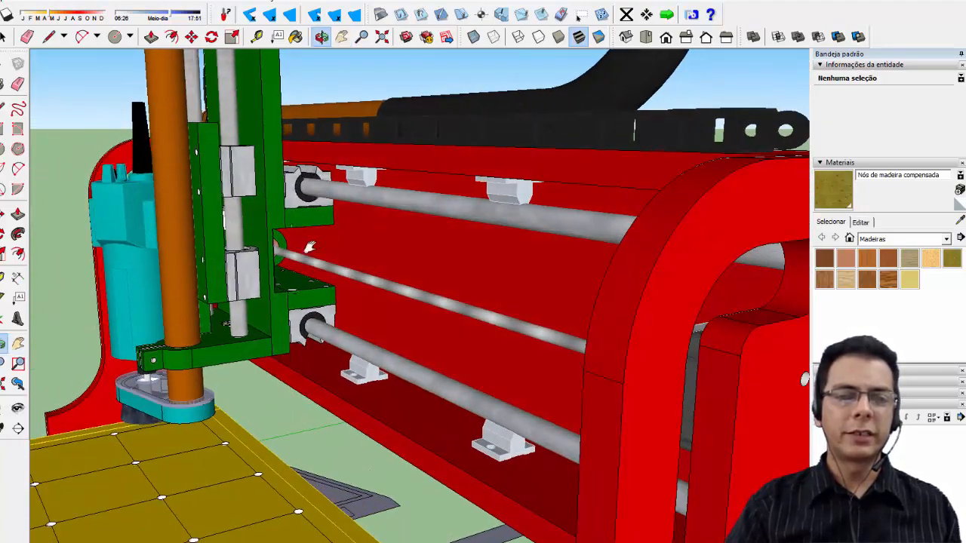
Examine the flanged nut, its green mount and the guide rod bearings inside the gantry carriage
scroll(295, 218, up, 5)
middle_drag(458, 281, 369, 220)
scroll(265, 217, up, 3)
scroll(265, 217, up, 2)
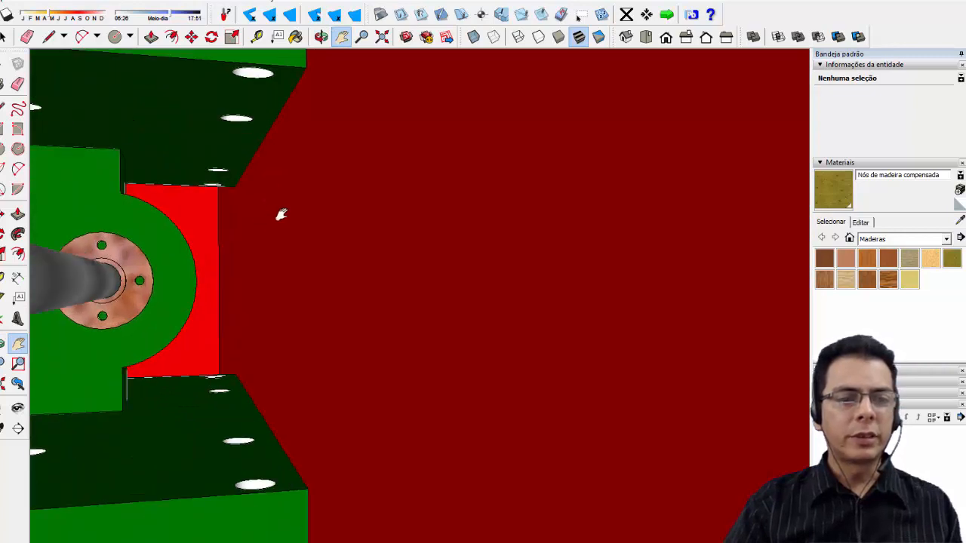
scroll(282, 229, down, 3)
middle_drag(295, 210, 252, 204)
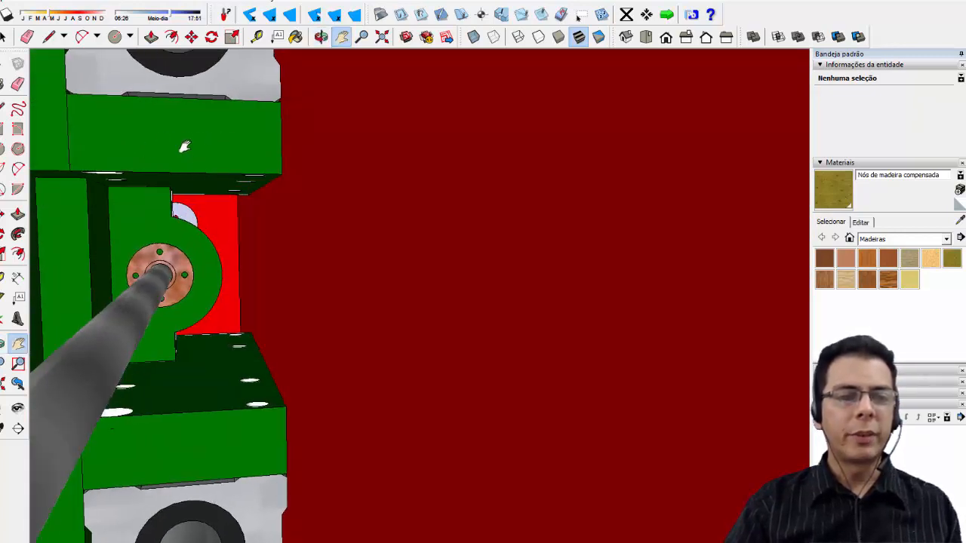
drag(184, 146, 150, 221)
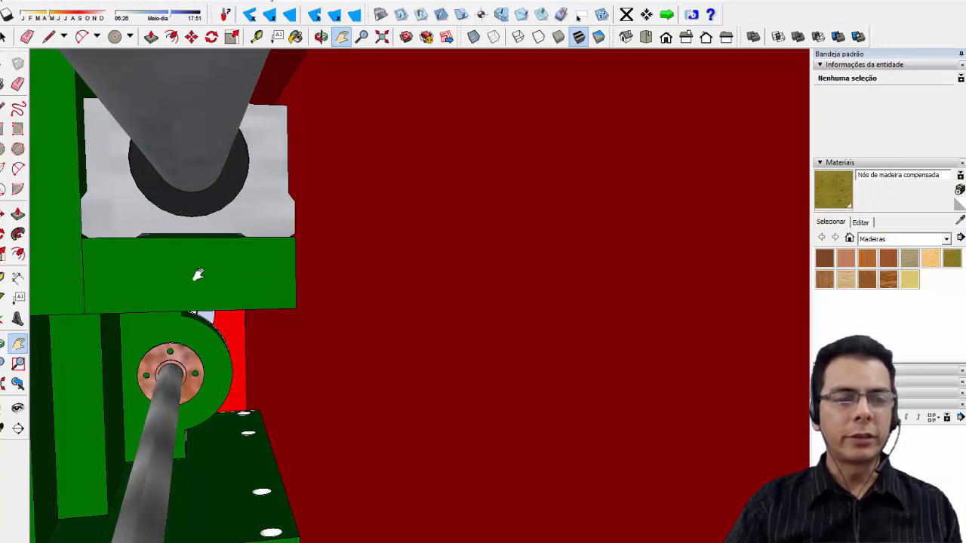
drag(199, 276, 172, 80)
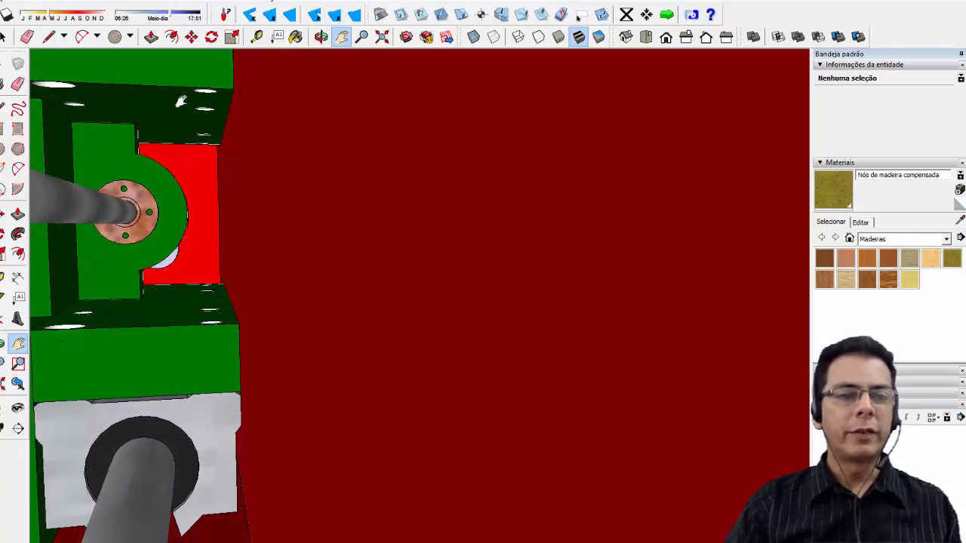
drag(151, 80, 159, 94)
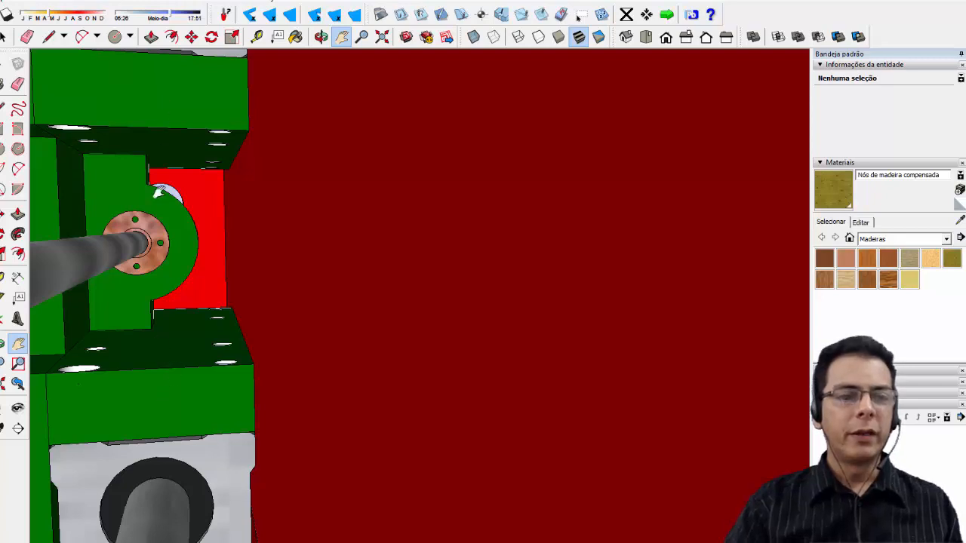
drag(150, 117, 135, 128)
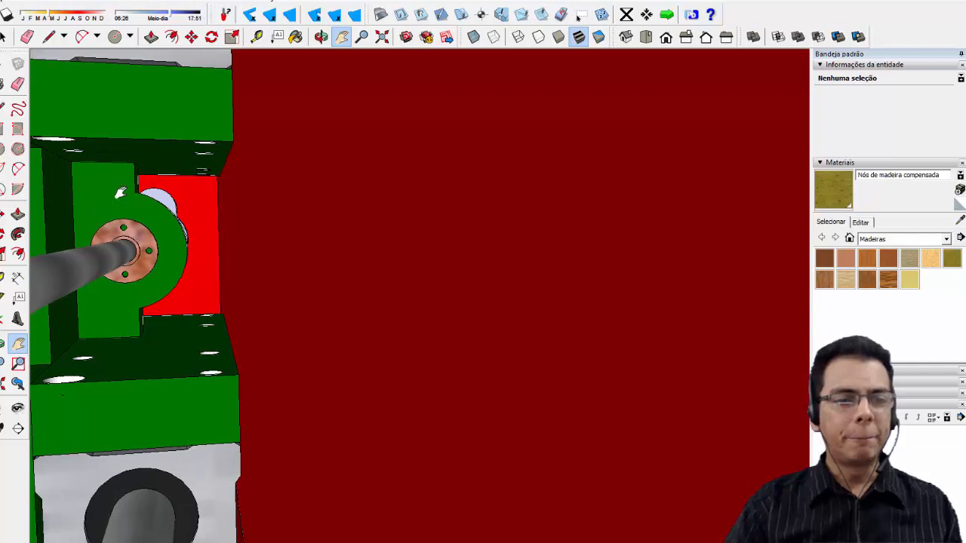
drag(106, 186, 126, 160)
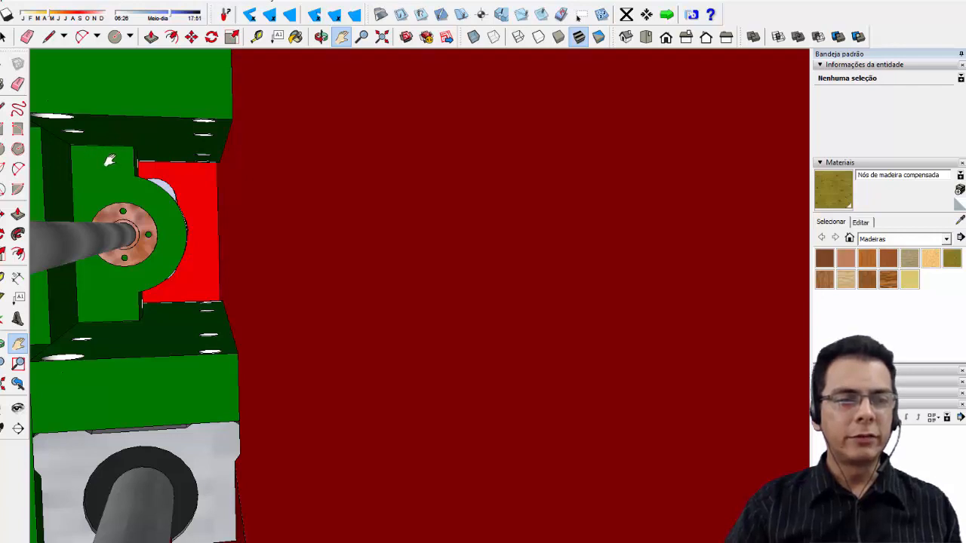
Use X-ray display temporarily to inspect the lead screw's end bearing mount hidden behind the green nut mount
scroll(110, 159, up, 3)
middle_drag(186, 154, 205, 183)
scroll(256, 155, up, 3)
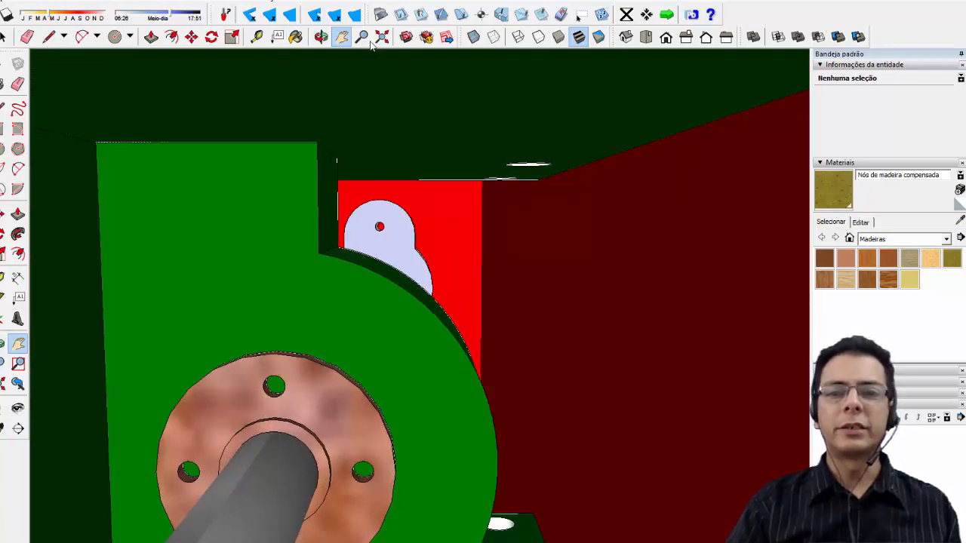
click(473, 37)
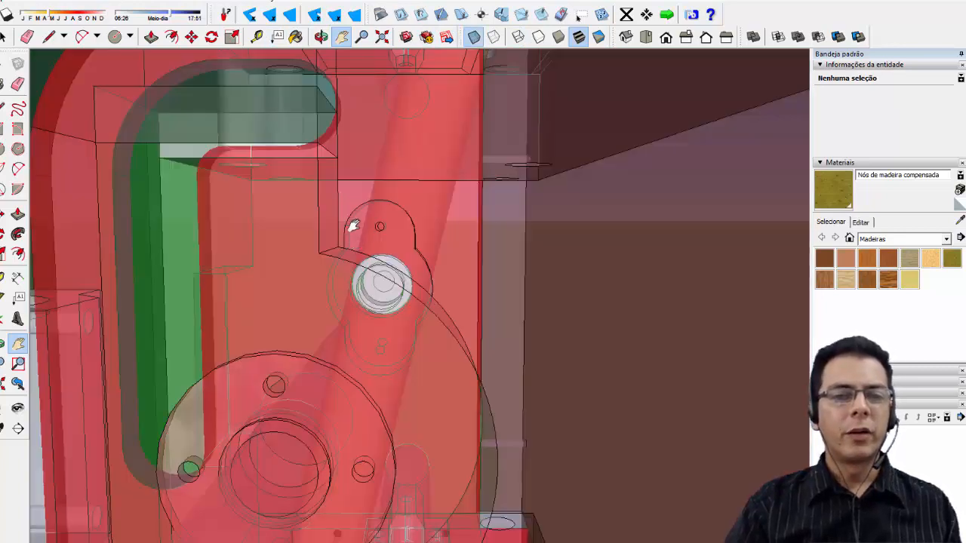
drag(288, 200, 282, 179)
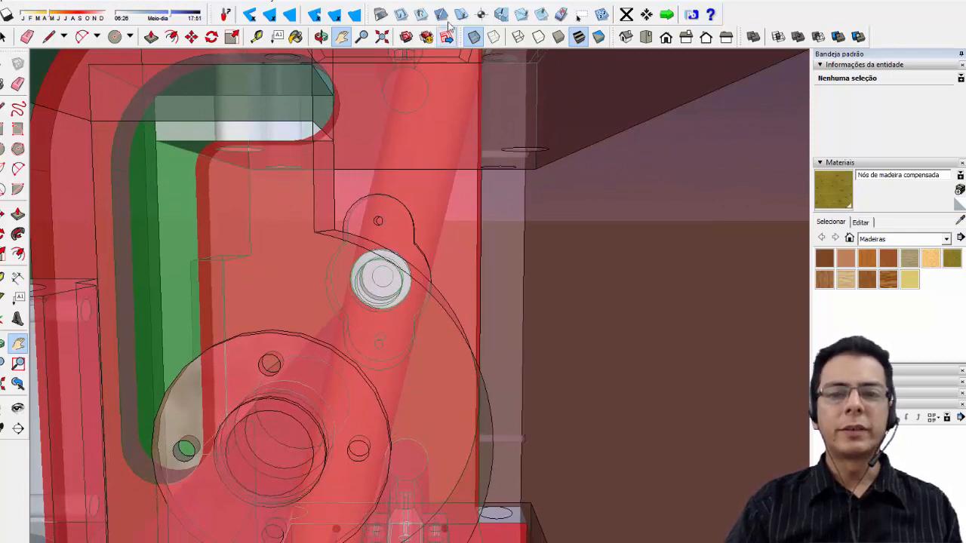
click(473, 36)
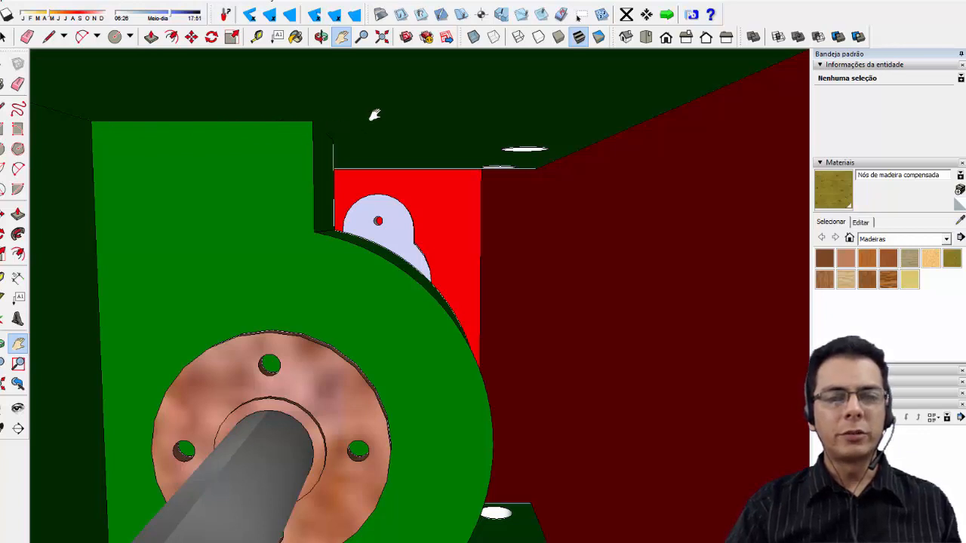
Look over the green carriage from inside and outside, and return to the top view of the flat parts
drag(357, 109, 349, 159)
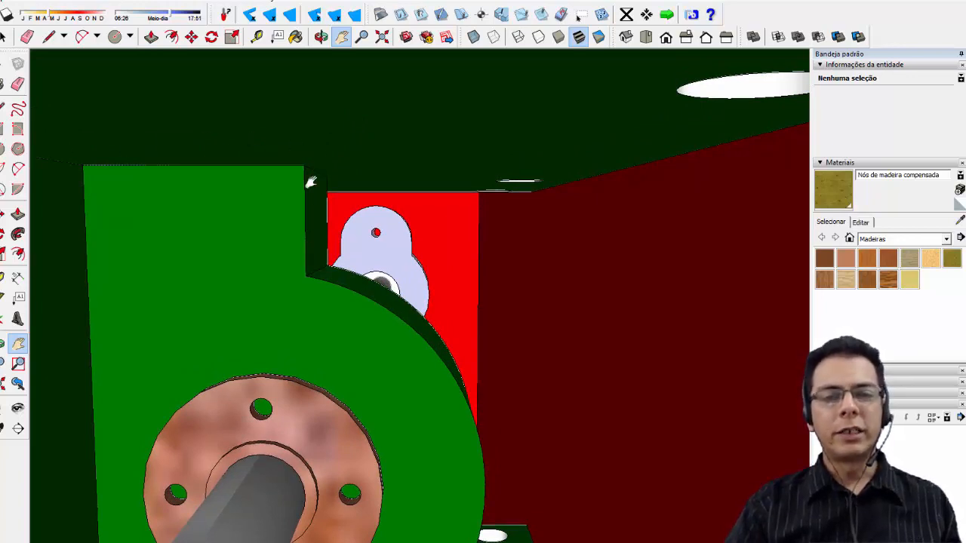
scroll(326, 219, down, 3)
scroll(325, 229, down, 2)
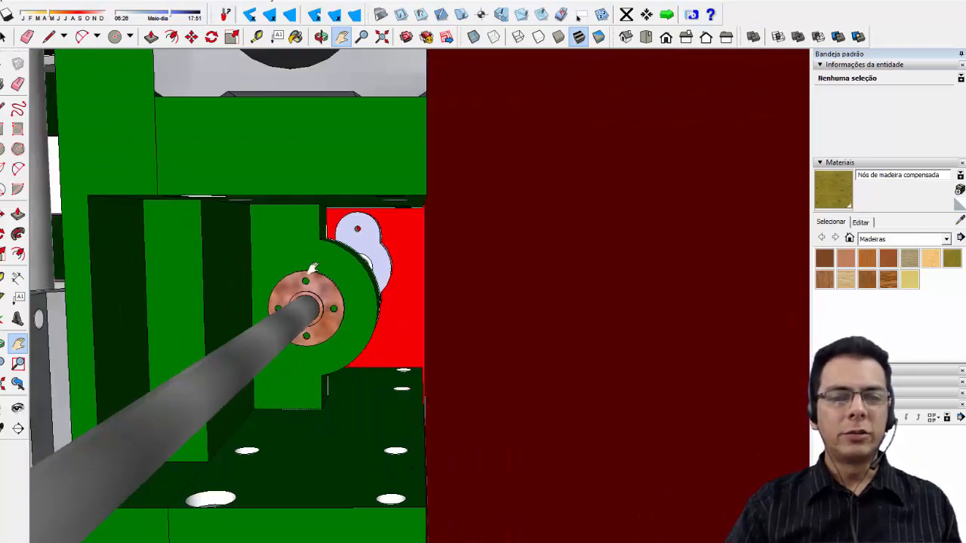
drag(313, 269, 353, 274)
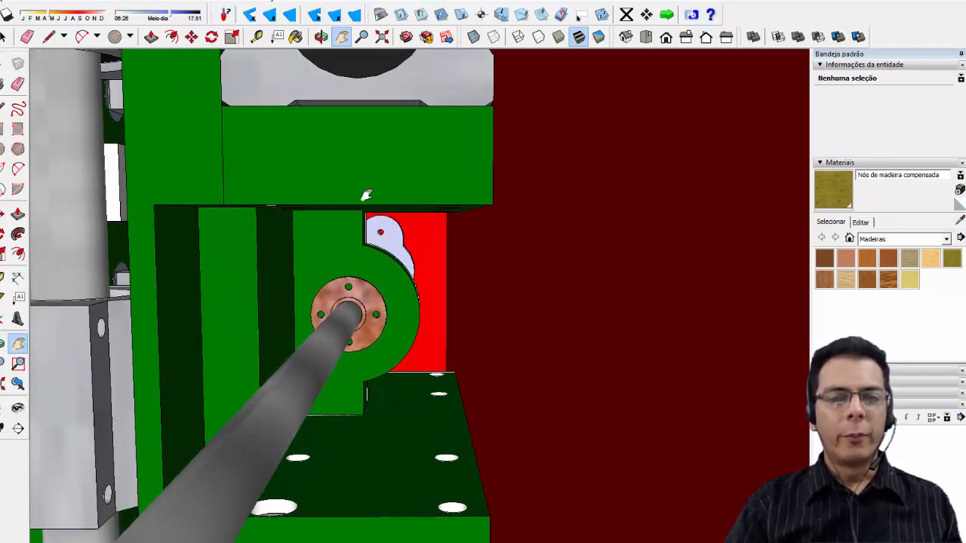
middle_drag(355, 187, 345, 141)
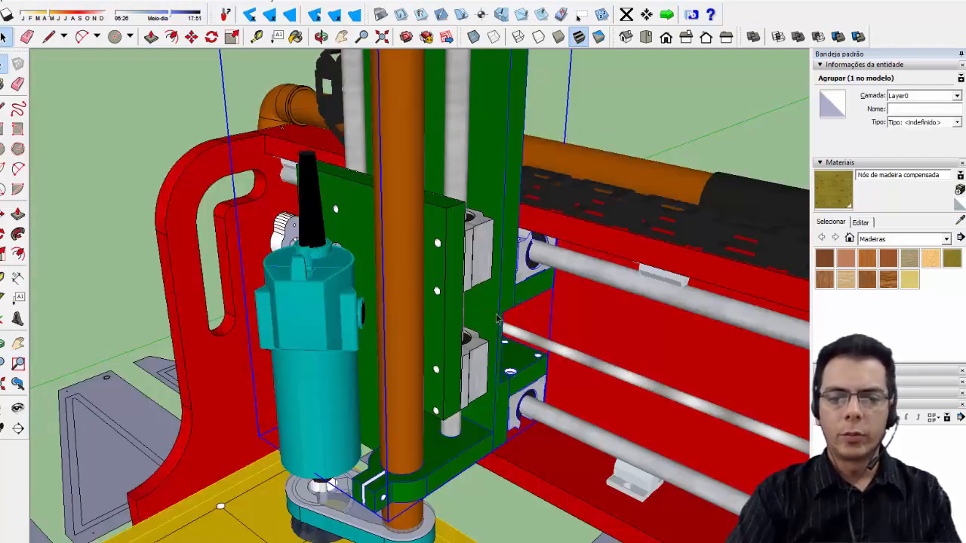
scroll(499, 320, up, 4)
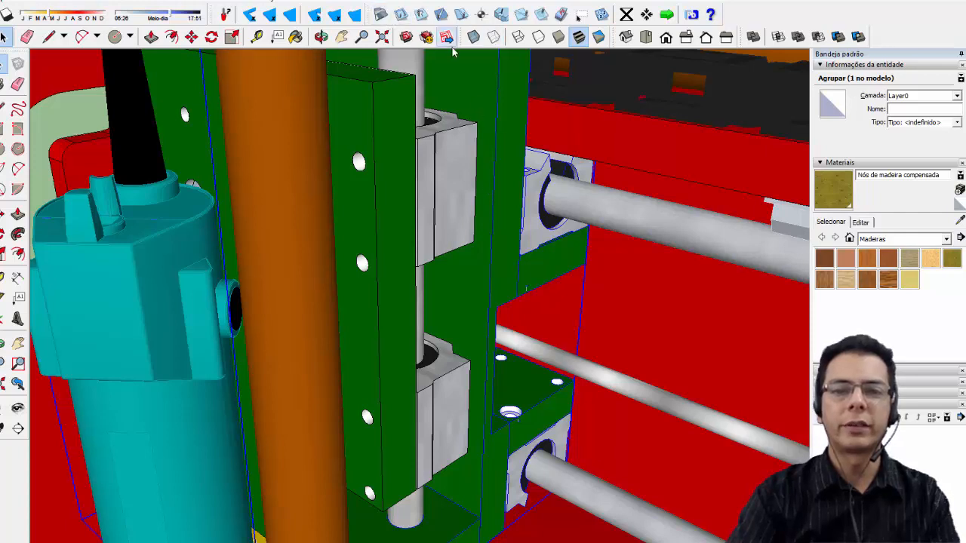
click(646, 38)
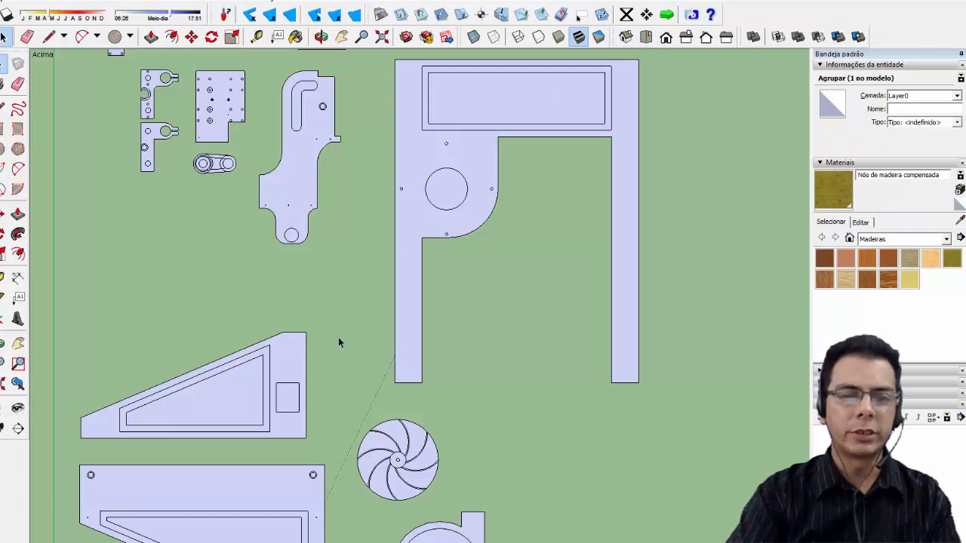
Examine the small eight-hole plate placed inside the 600 × 800 mm work area and its position relative to the other flat parts
scroll(338, 341, down, 6)
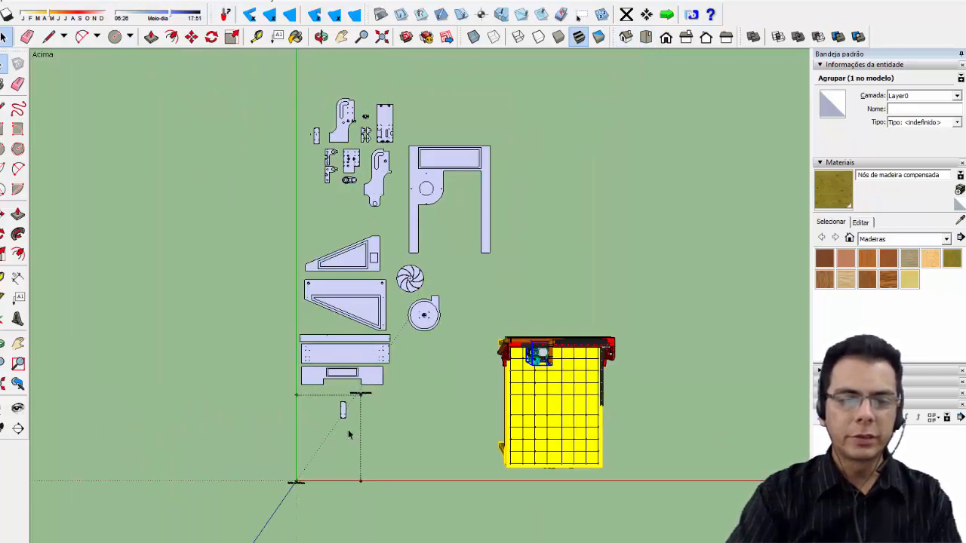
scroll(348, 434, up, 10)
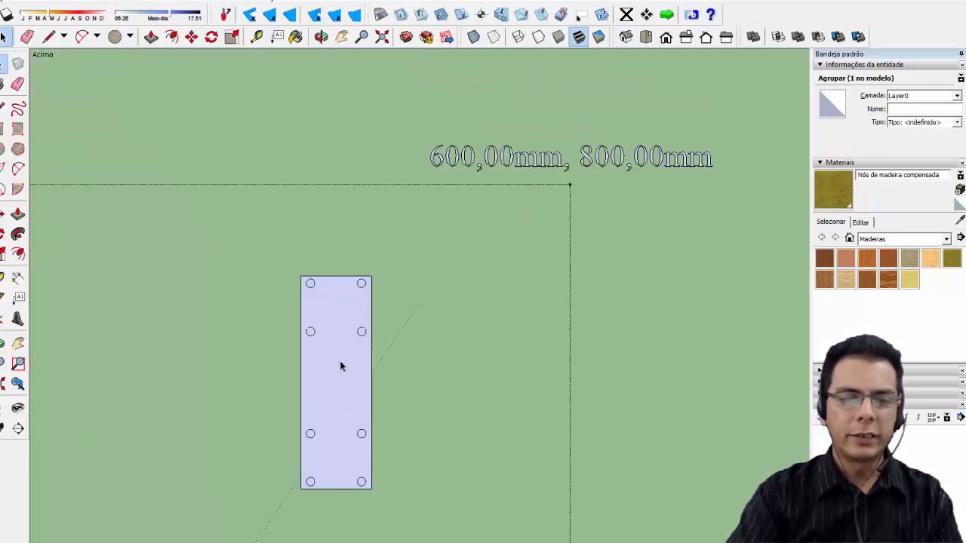
scroll(344, 417, down, 2)
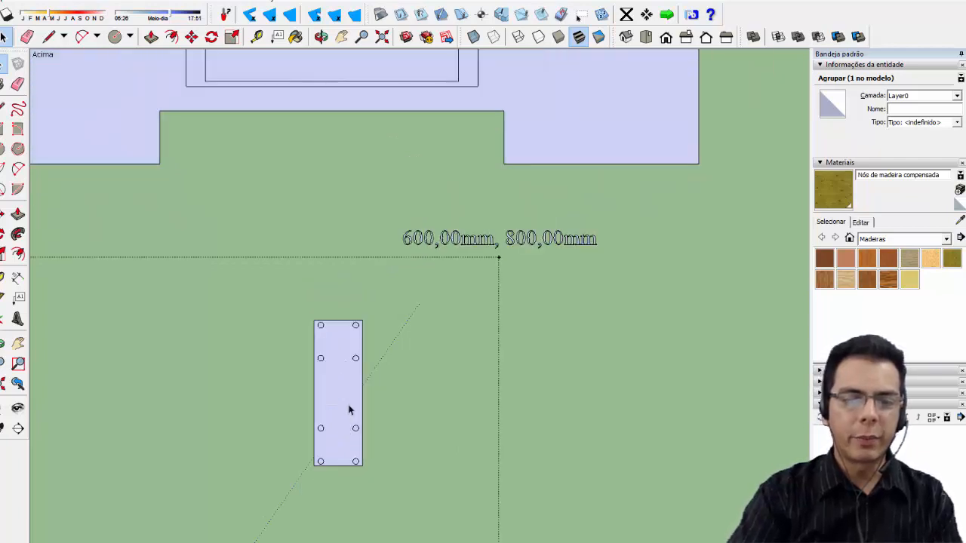
scroll(351, 409, up, 2)
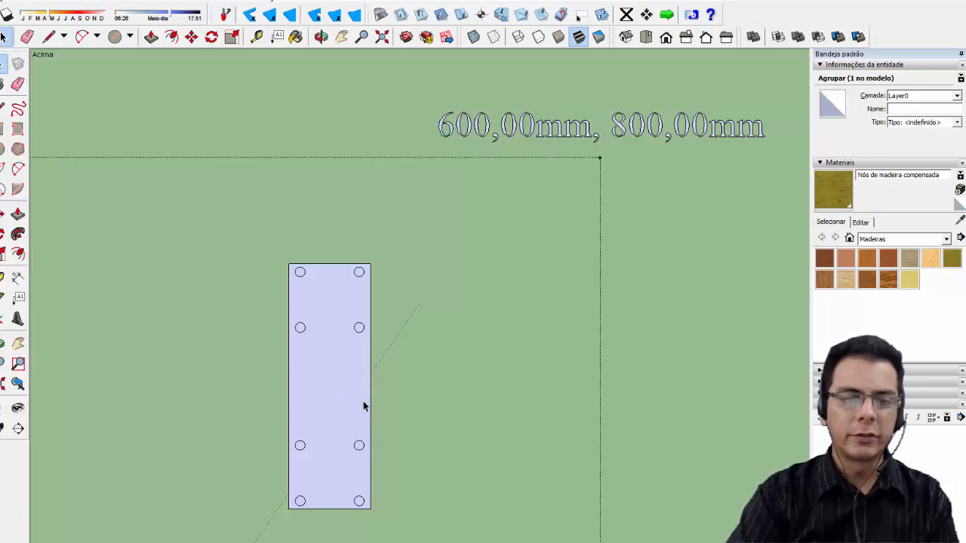
scroll(355, 401, up, 2)
mouse_move(418, 435)
middle_down()
mouse_move(366, 298)
mouse_move(393, 394)
mouse_move(377, 274)
mouse_move(394, 403)
mouse_move(389, 385)
mouse_move(415, 440)
mouse_move(362, 457)
mouse_move(420, 470)
middle_up()
scroll(436, 451, down, 5)
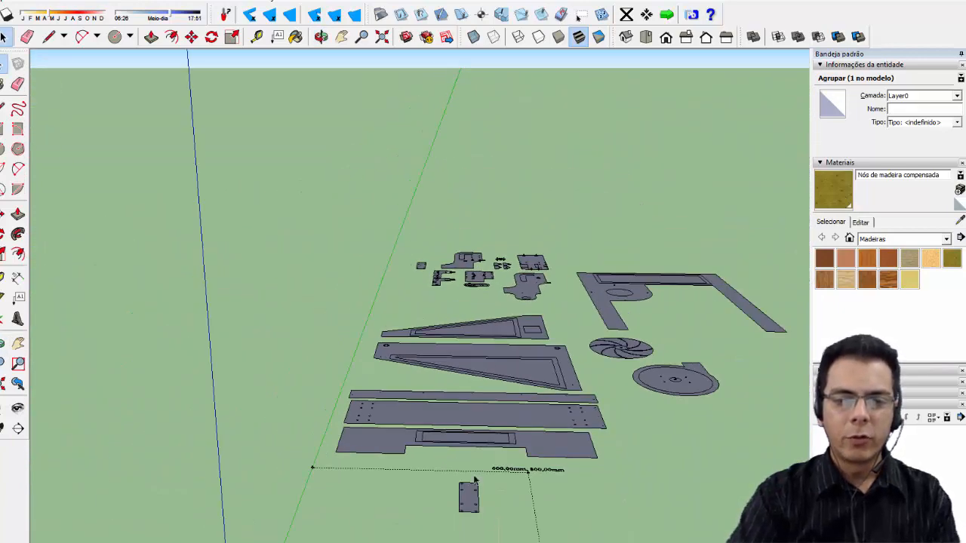
middle_drag(475, 504, 475, 516)
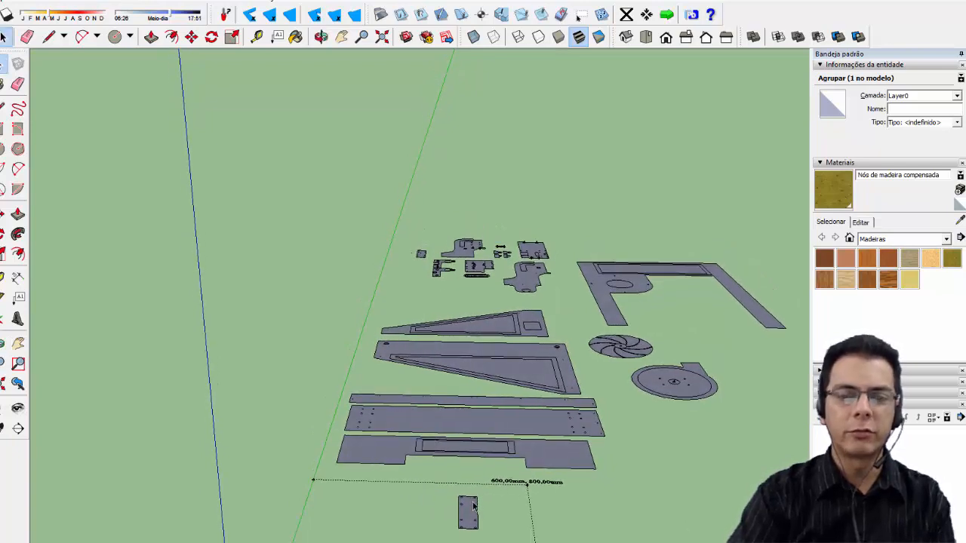
Window-select the original eight-hole plate beside the large flat parts, including its outline, holes and short inner line
mouse_move(484, 312)
middle_down()
mouse_move(468, 425)
mouse_move(478, 510)
mouse_move(451, 325)
middle_up()
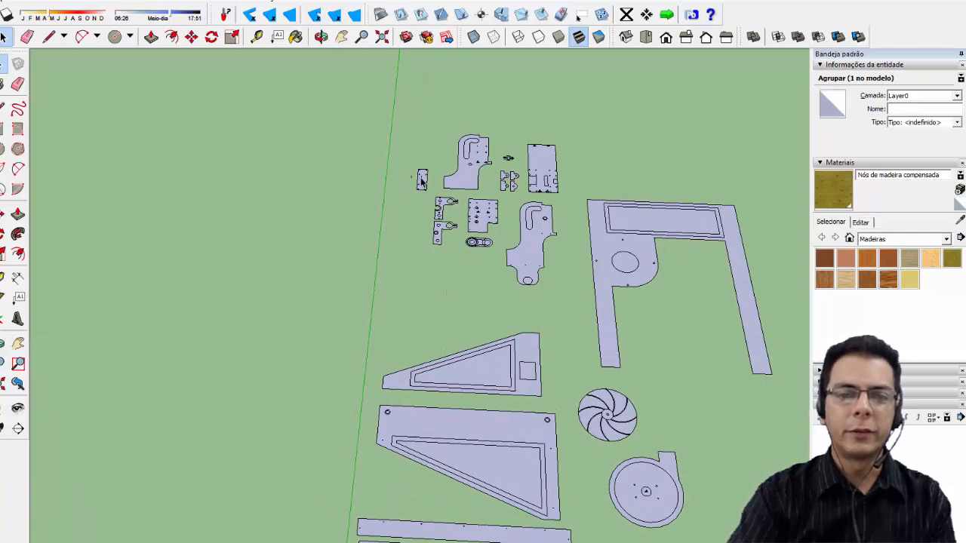
scroll(411, 177, up, 5)
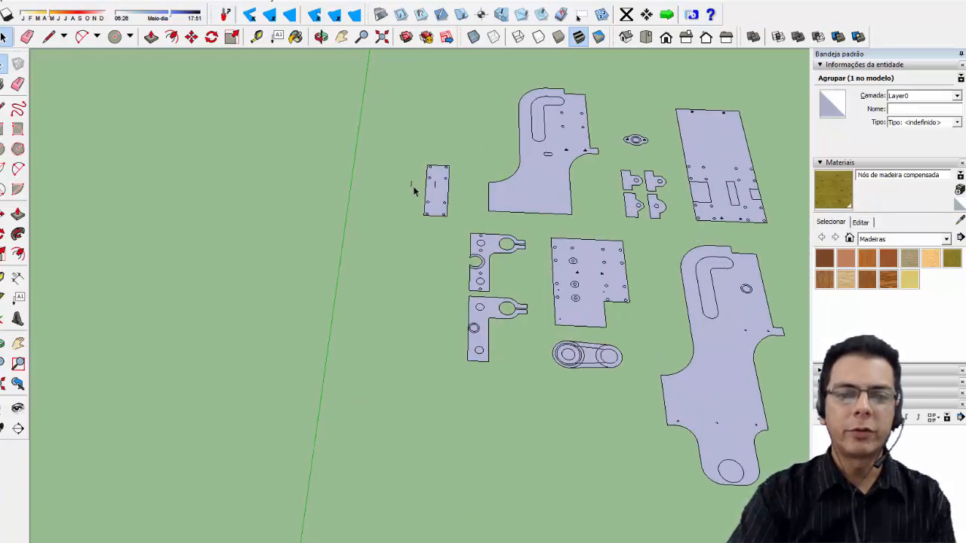
scroll(431, 191, up, 6)
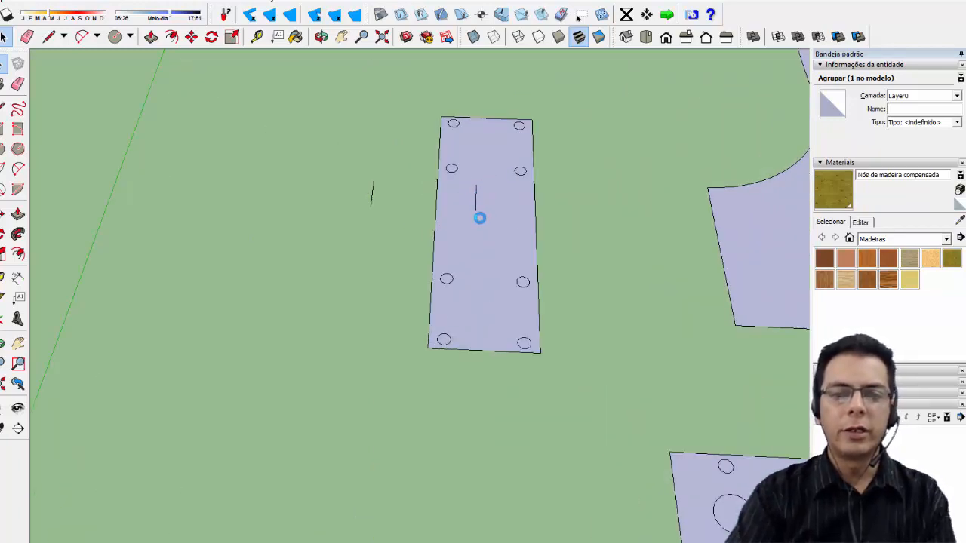
scroll(487, 188, down, 1)
drag(427, 114, 561, 398)
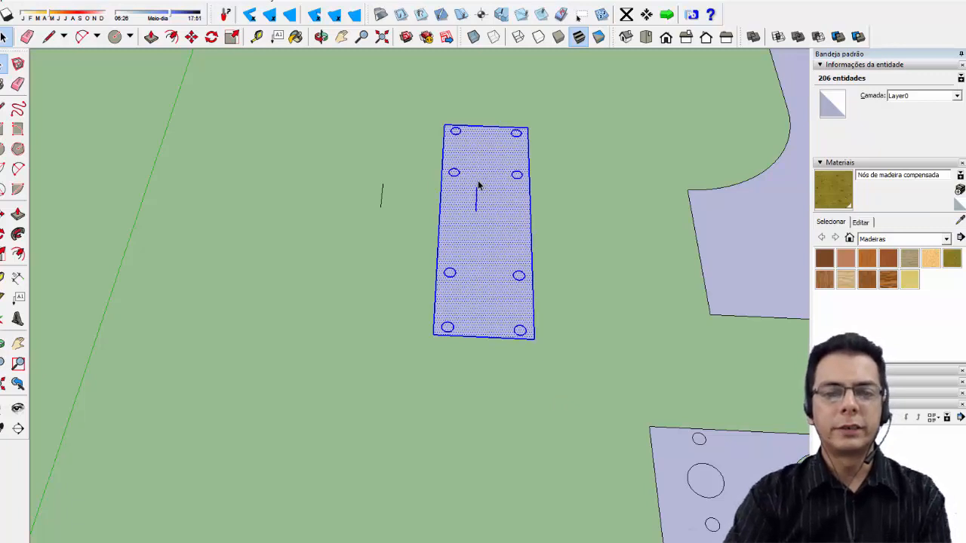
drag(409, 96, 606, 433)
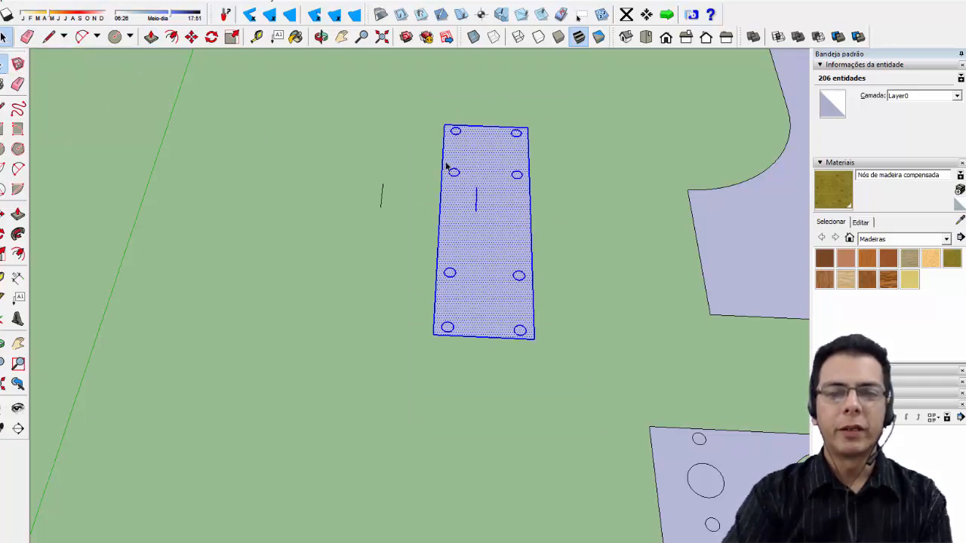
drag(425, 113, 549, 387)
drag(406, 96, 586, 381)
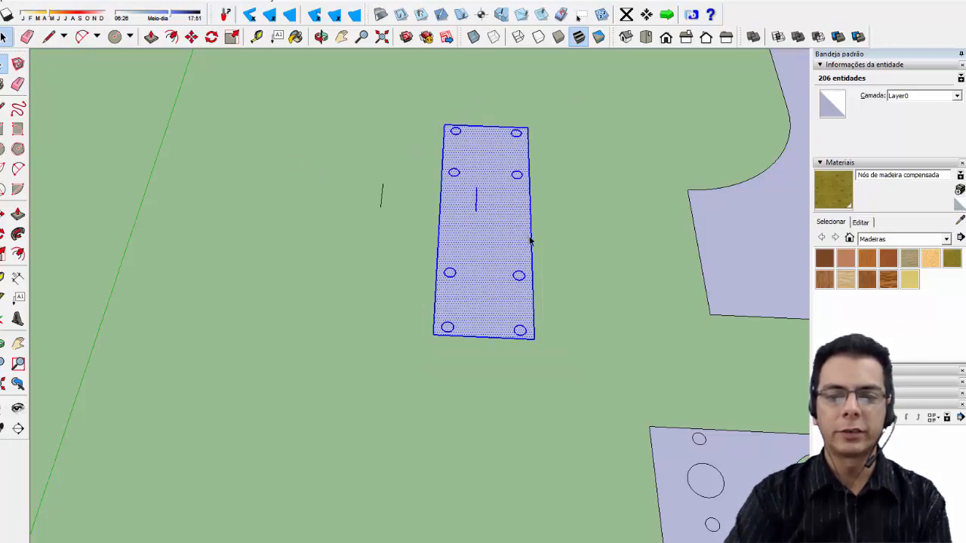
Select only the plate's face, and replace that selection with the short loose line inside the plate
click(483, 201)
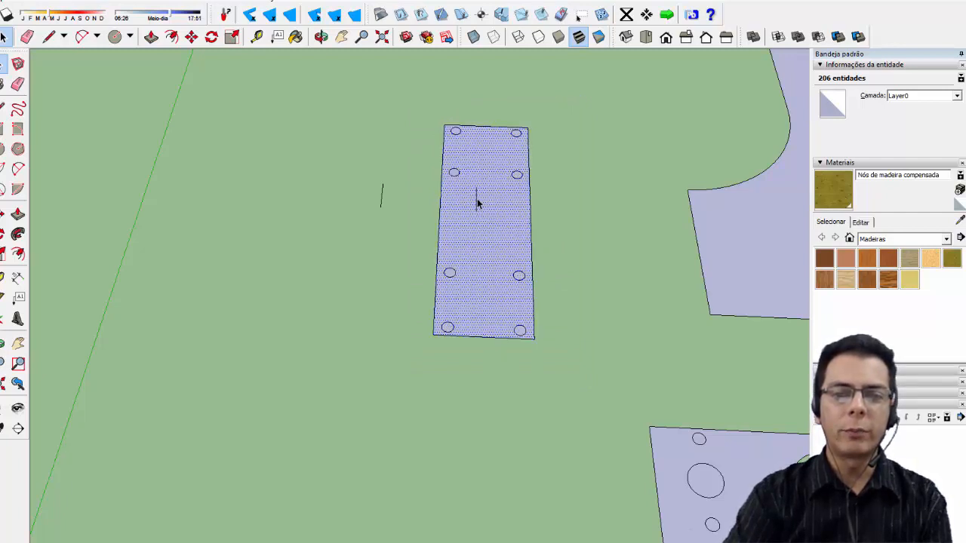
click(476, 201)
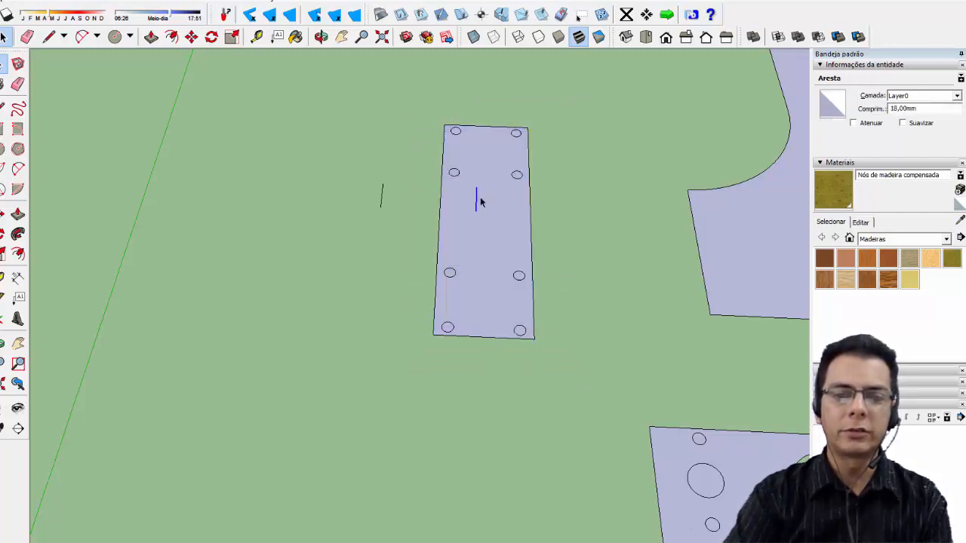
scroll(475, 205, up, 6)
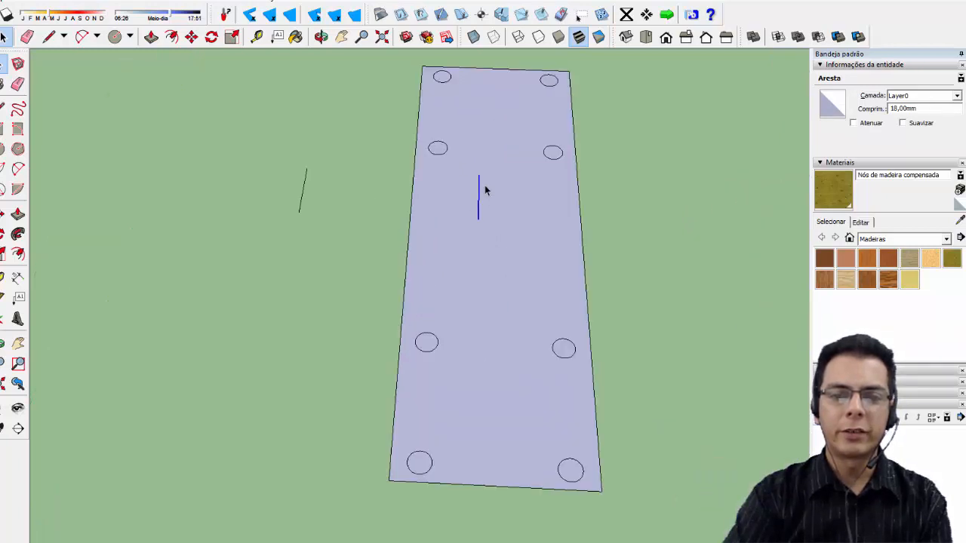
Select all connected geometry of the eight-hole plate from its face, leaving out the loose inner line
double_click(423, 245)
click(254, 233)
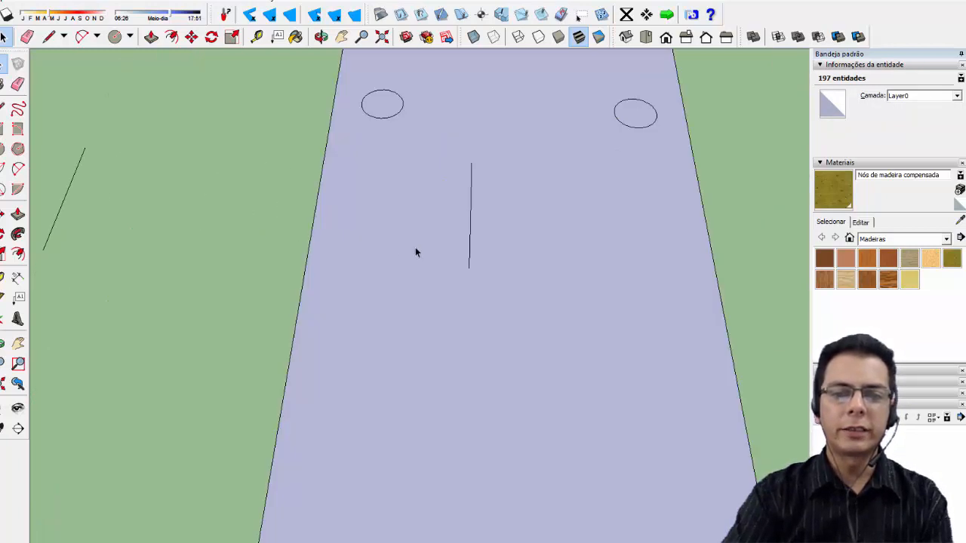
triple_click(421, 249)
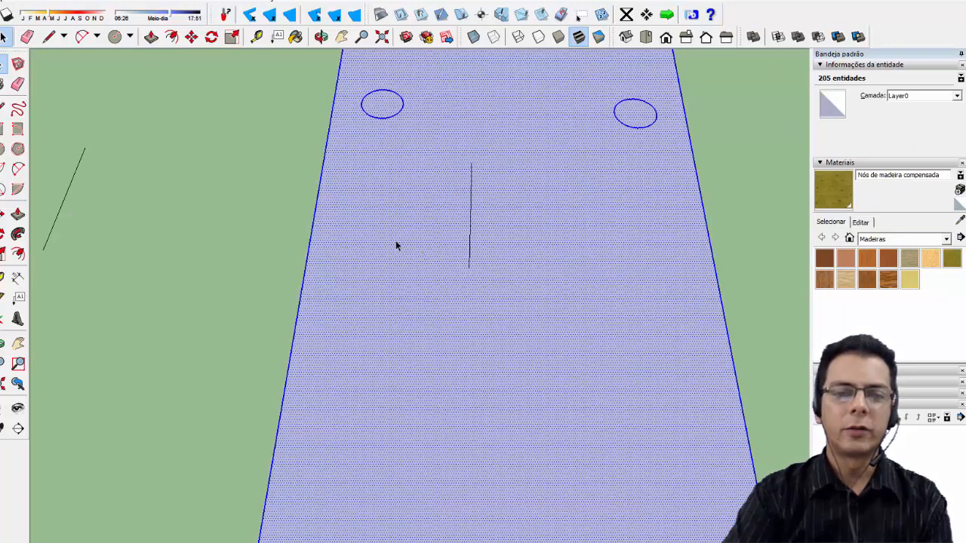
click(358, 235)
click(289, 231)
click(392, 232)
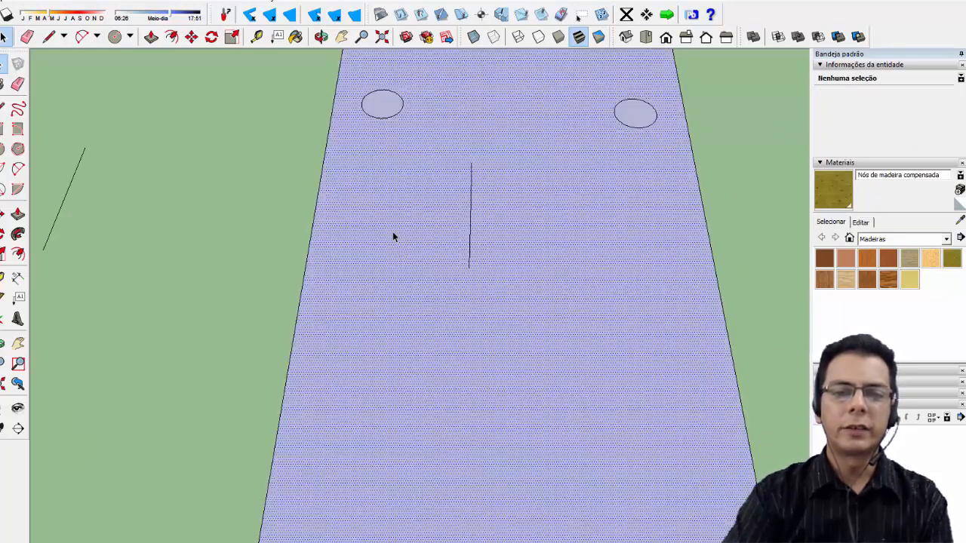
triple_click(393, 232)
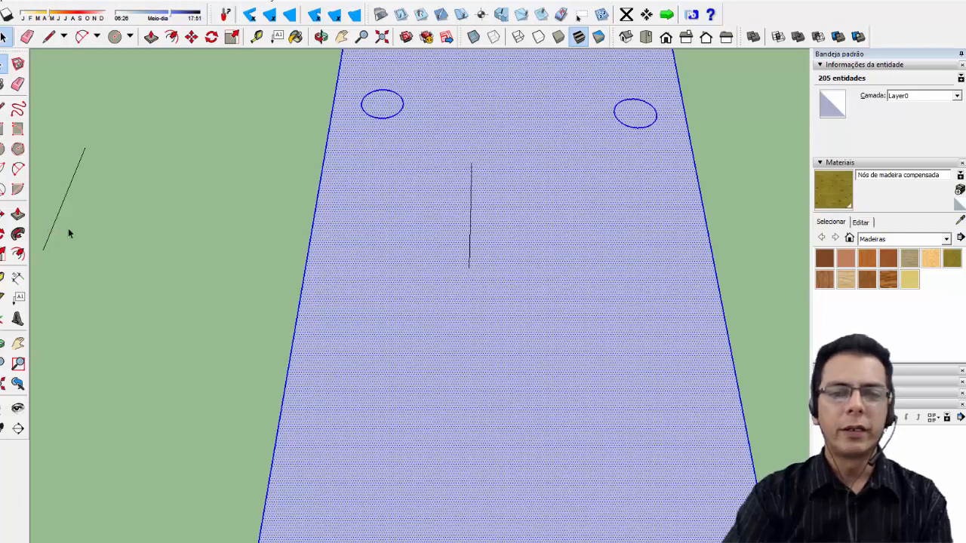
Window-select the entire eight-hole plate together with its loose inner line, and clear the selection
scroll(478, 238, down, 5)
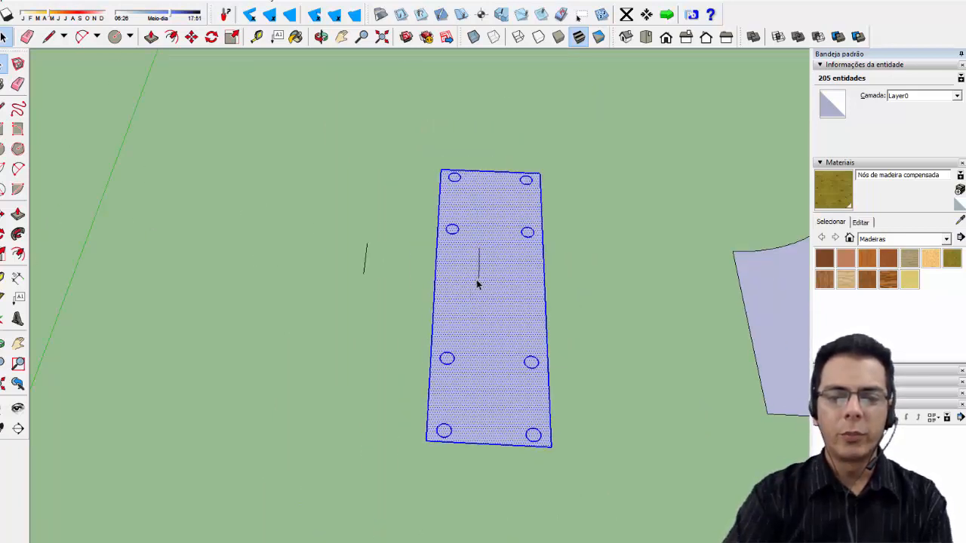
drag(408, 139, 580, 477)
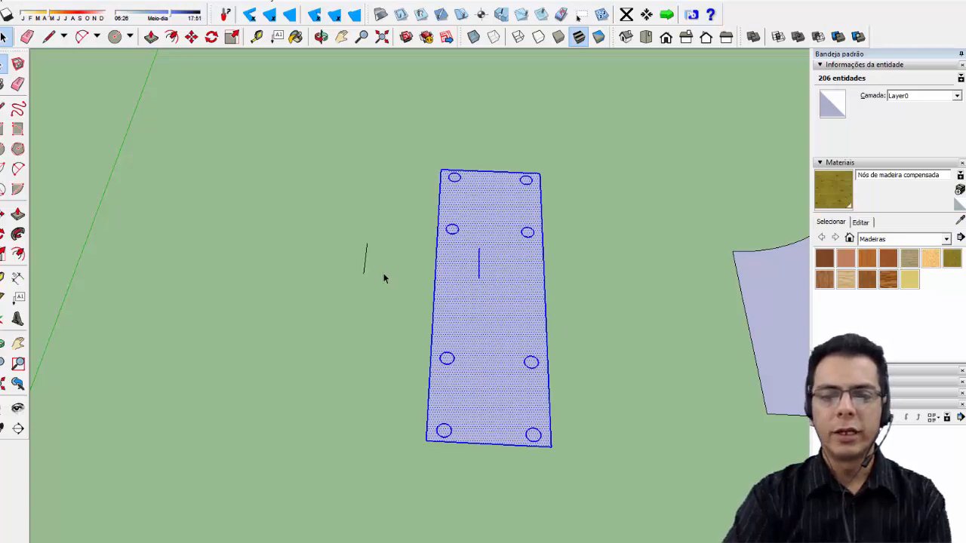
click(584, 276)
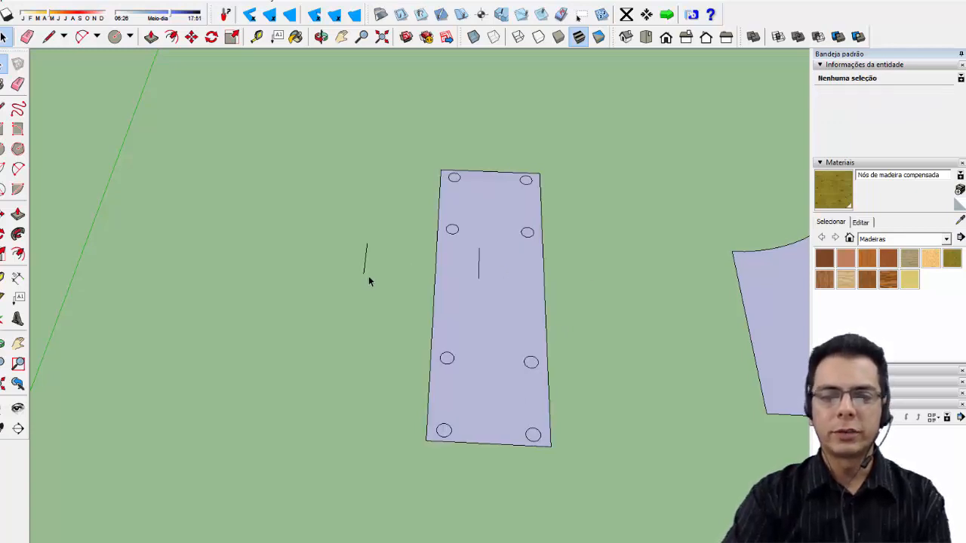
Select three of the four small bracket parts, adding one after another, and remove the lower-left bracket from the selection
scroll(492, 287, down, 6)
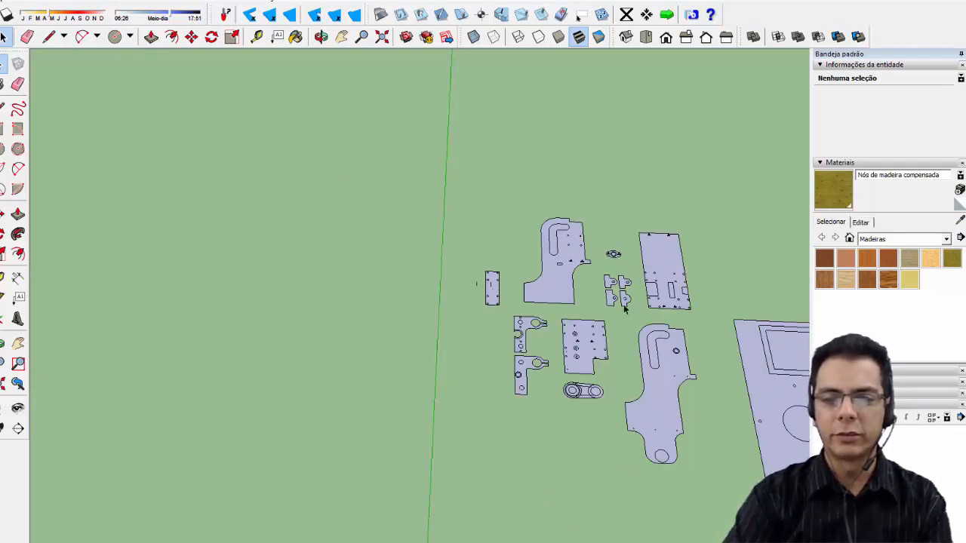
scroll(624, 299, up, 8)
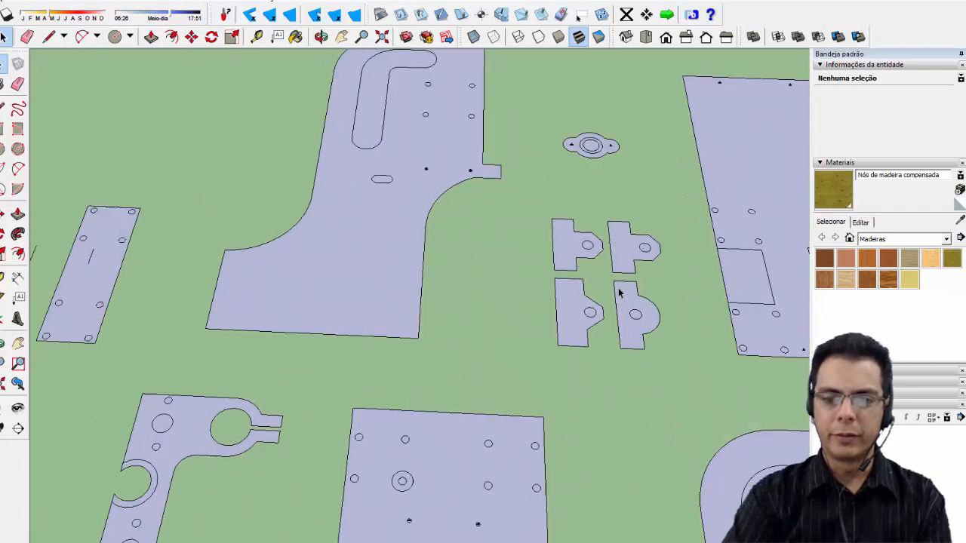
scroll(617, 293, up, 1)
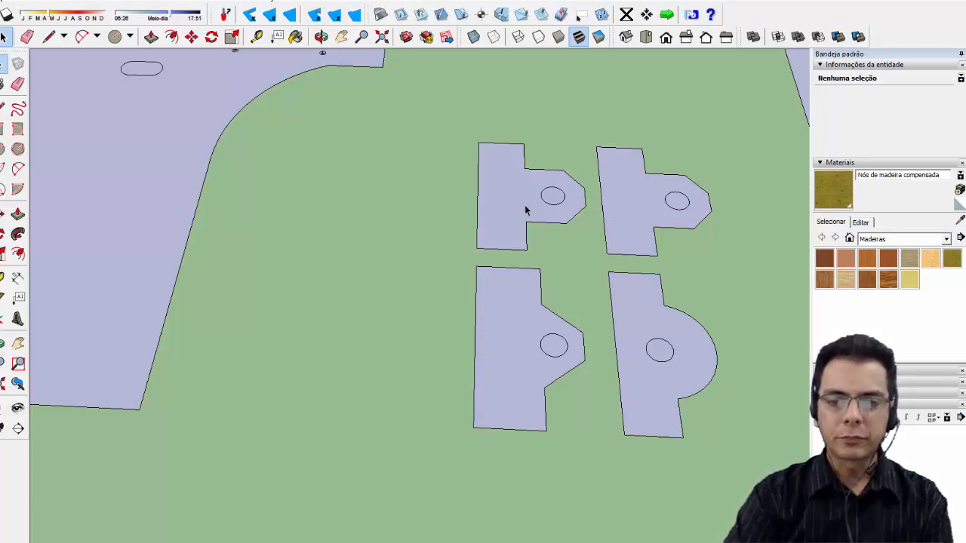
double_click(630, 207)
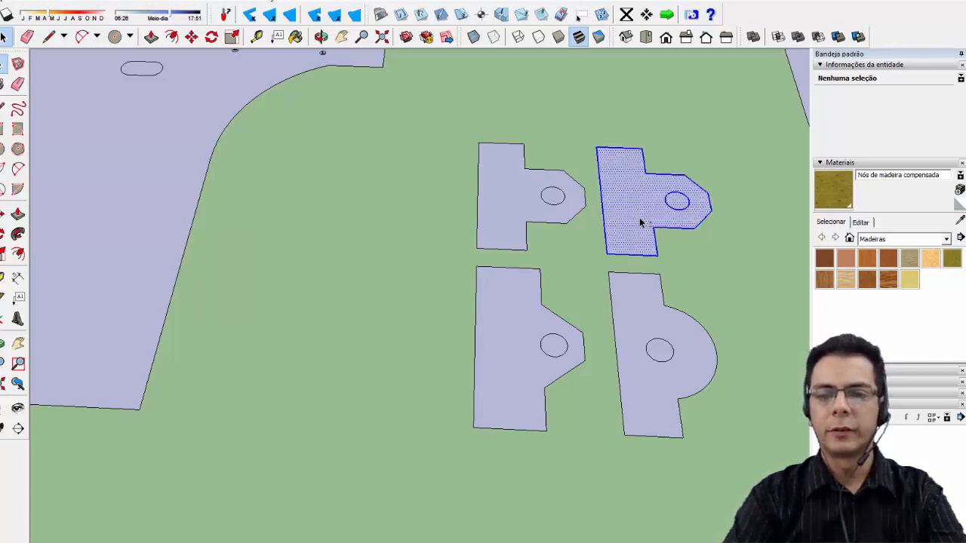
shift+double_click(648, 311)
shift+double_click(520, 314)
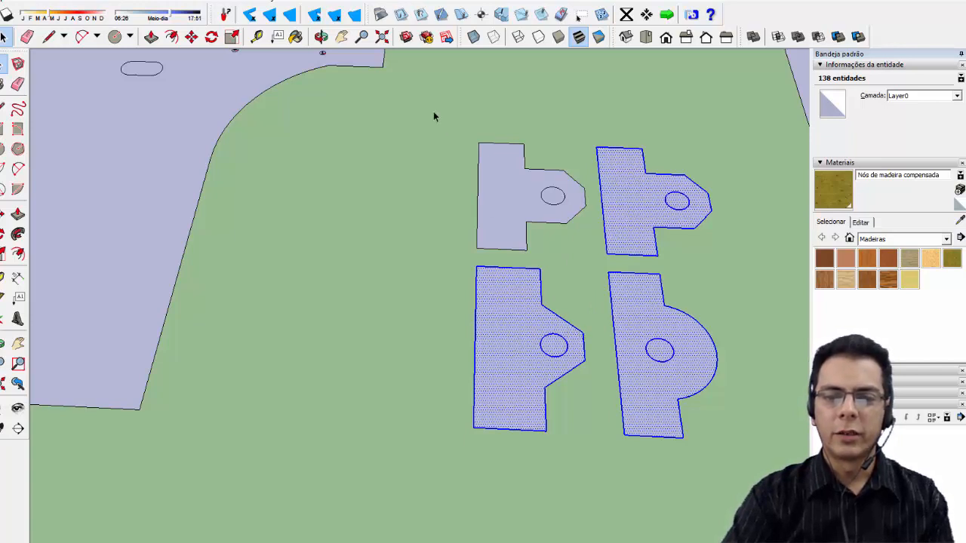
shift+click(520, 317)
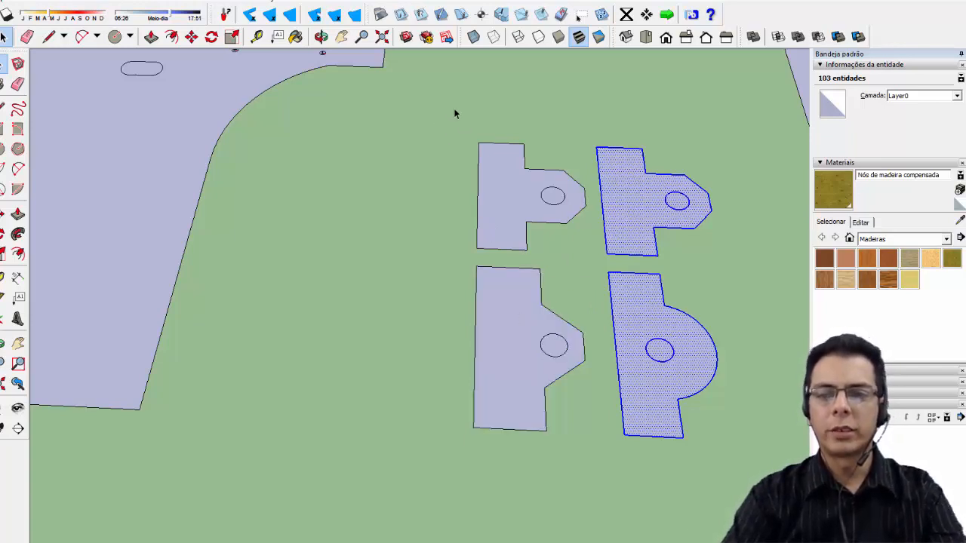
Window-select all four small brackets, take the upper-left one out of the selection, and clear the selection
drag(453, 108, 722, 499)
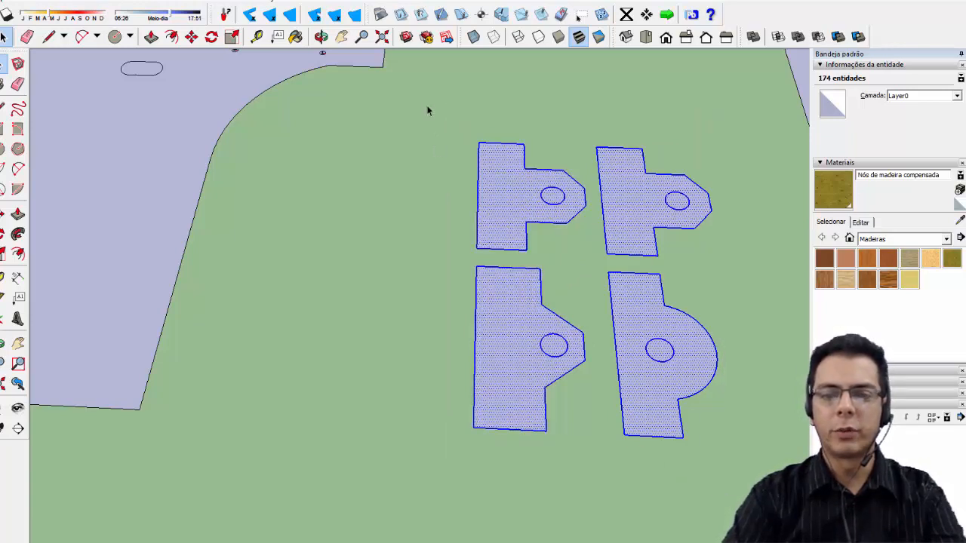
drag(426, 93, 749, 499)
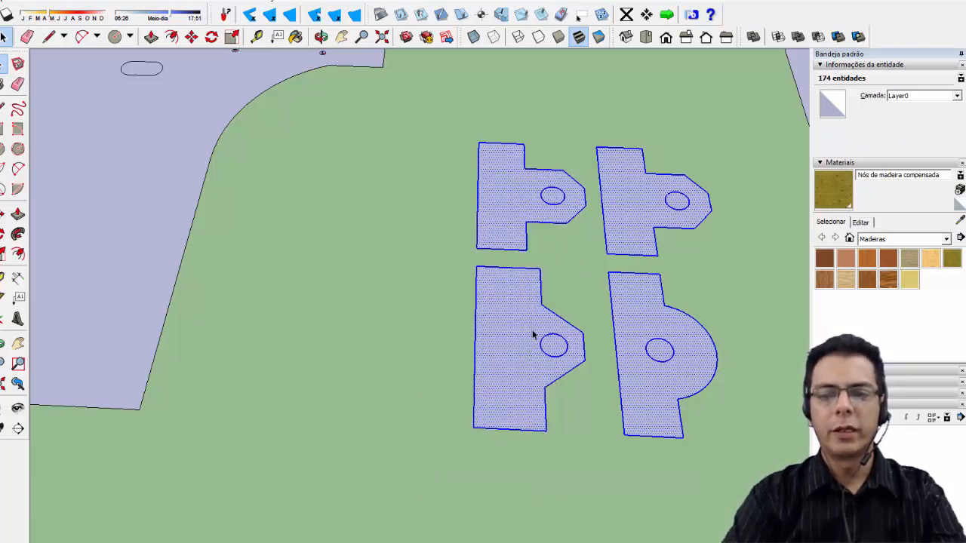
shift+click(512, 199)
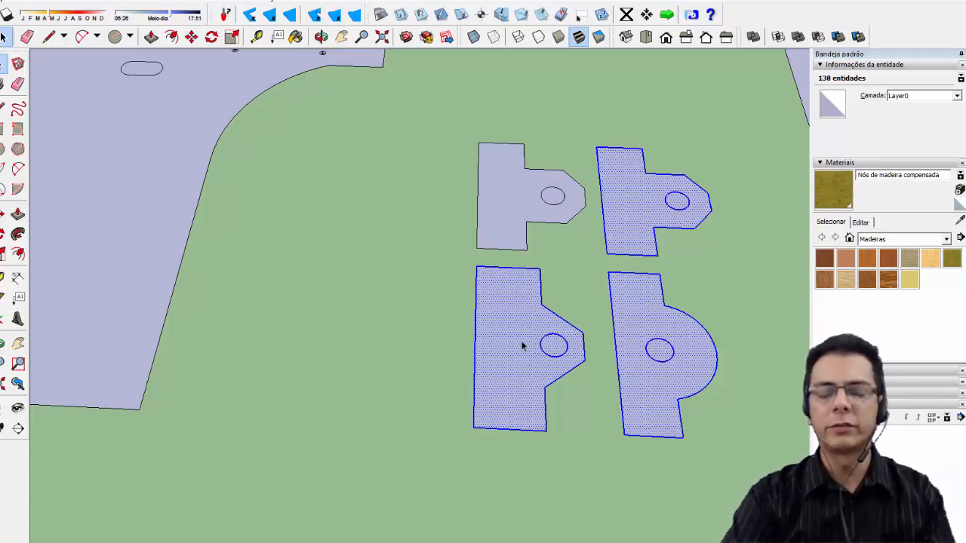
click(458, 304)
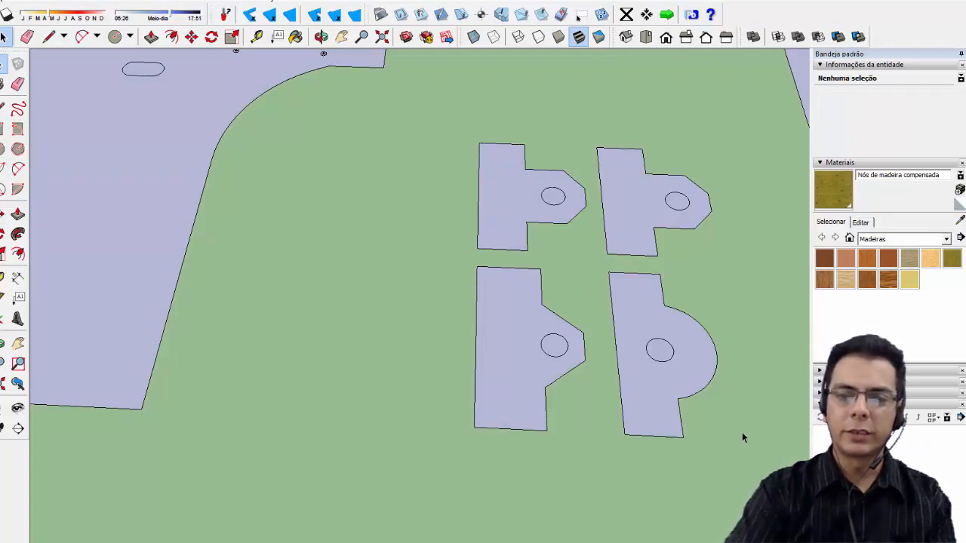
Window-select the complete eight-hole plate with its holes and inner line, excluding the separate short line beside it
scroll(657, 384, down, 6)
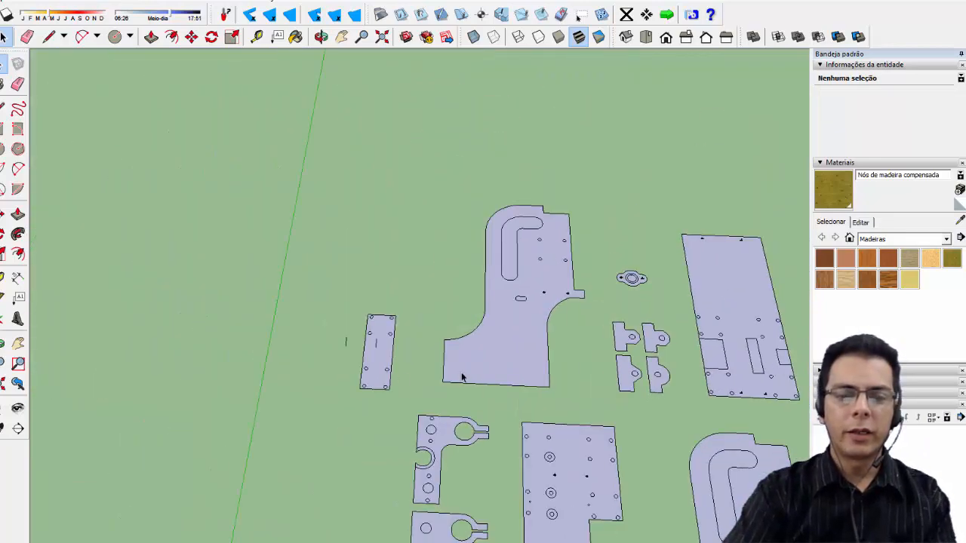
scroll(378, 350, up, 5)
drag(336, 141, 490, 511)
drag(290, 125, 543, 537)
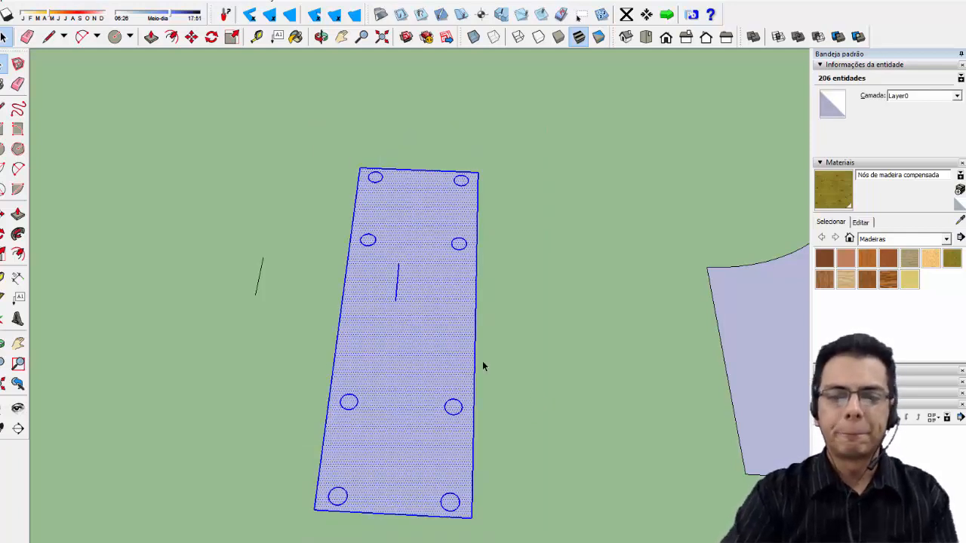
scroll(430, 356, down, 5)
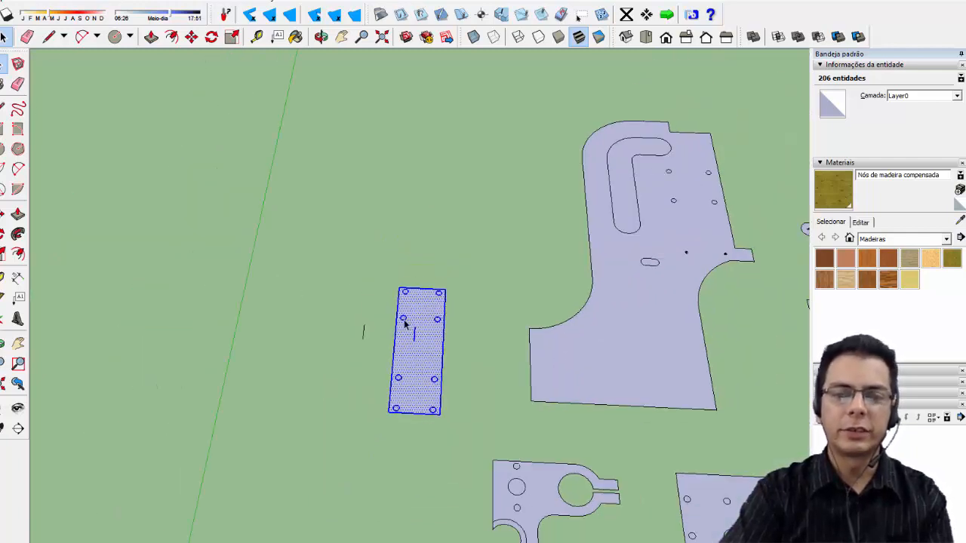
In top view, move the selected eight-hole plate with its inner line into the 600 x 800 mm safe area, beside the plate already there
scroll(407, 298, up, 3)
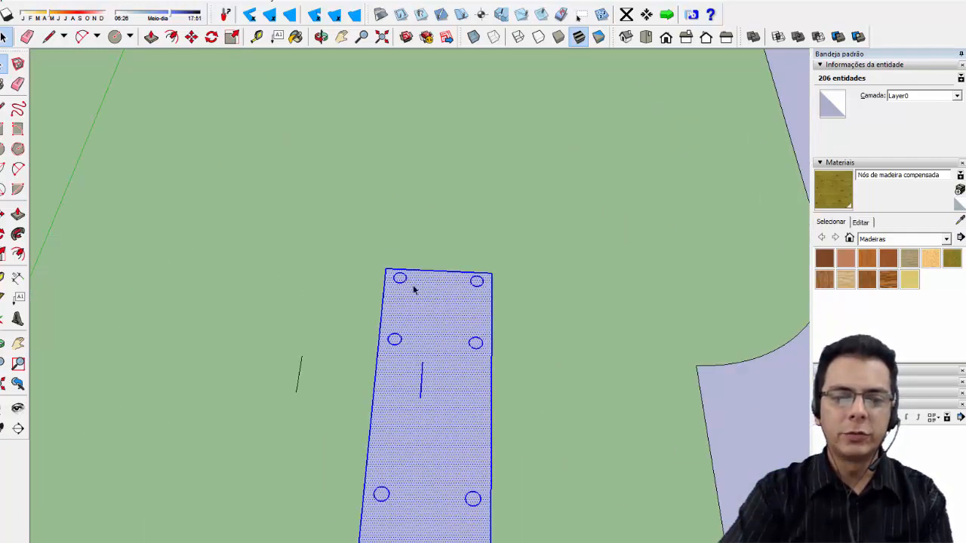
scroll(460, 317, down, 3)
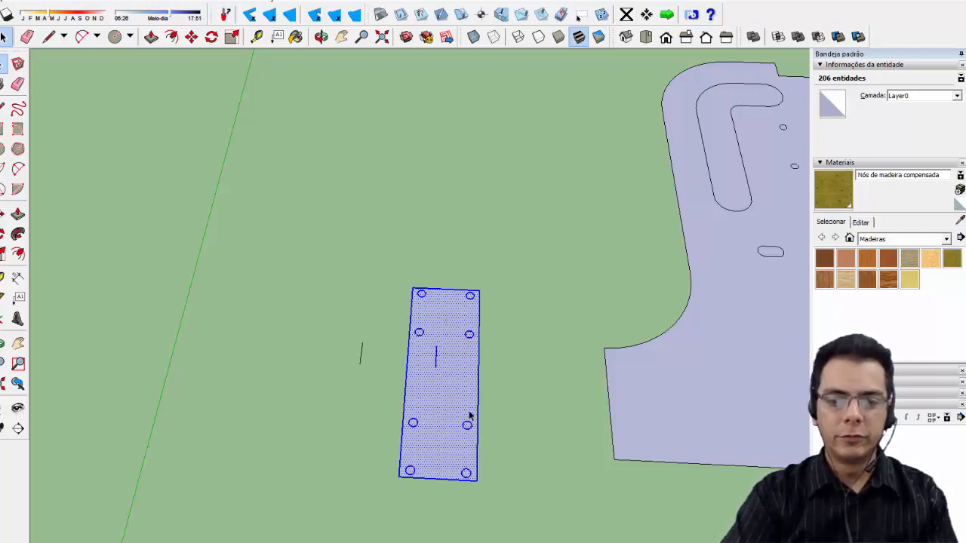
scroll(457, 406, down, 4)
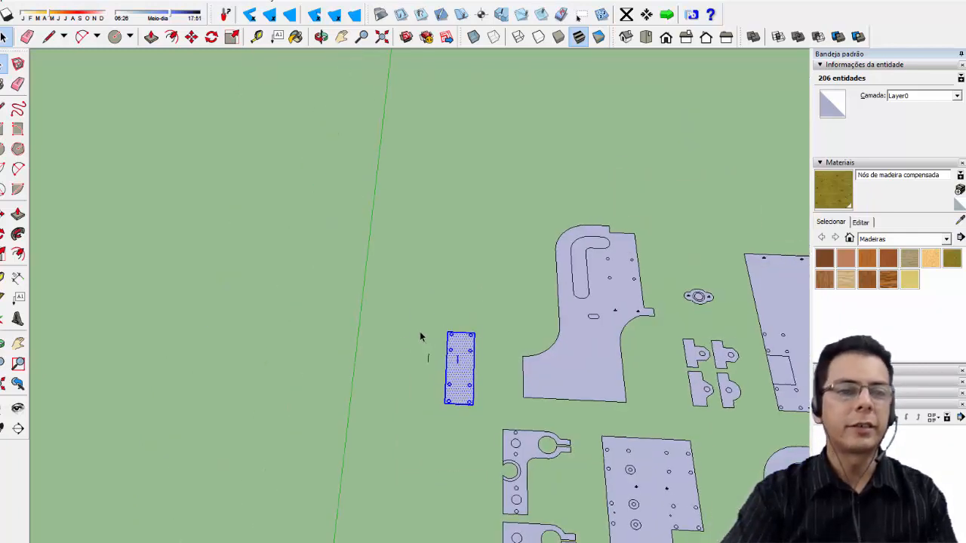
click(192, 36)
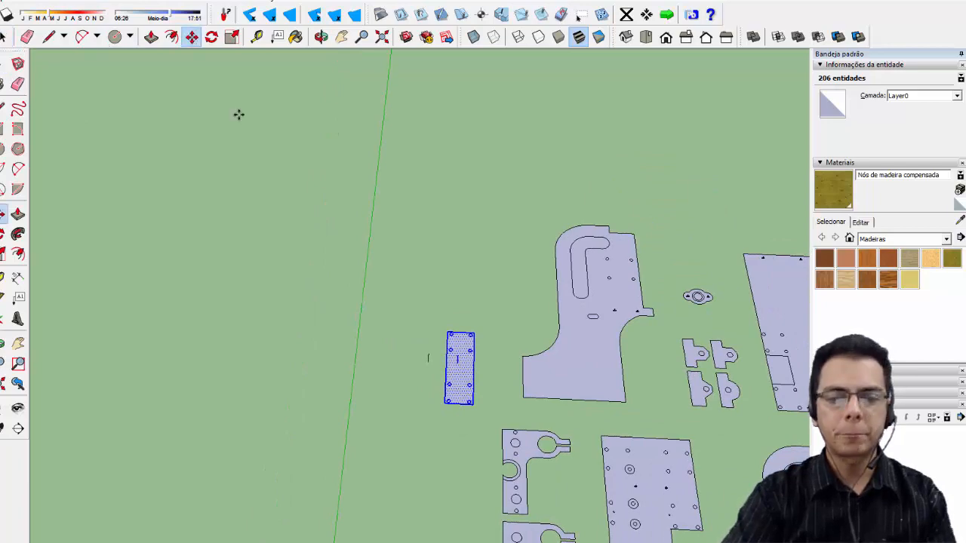
scroll(454, 355, down, 6)
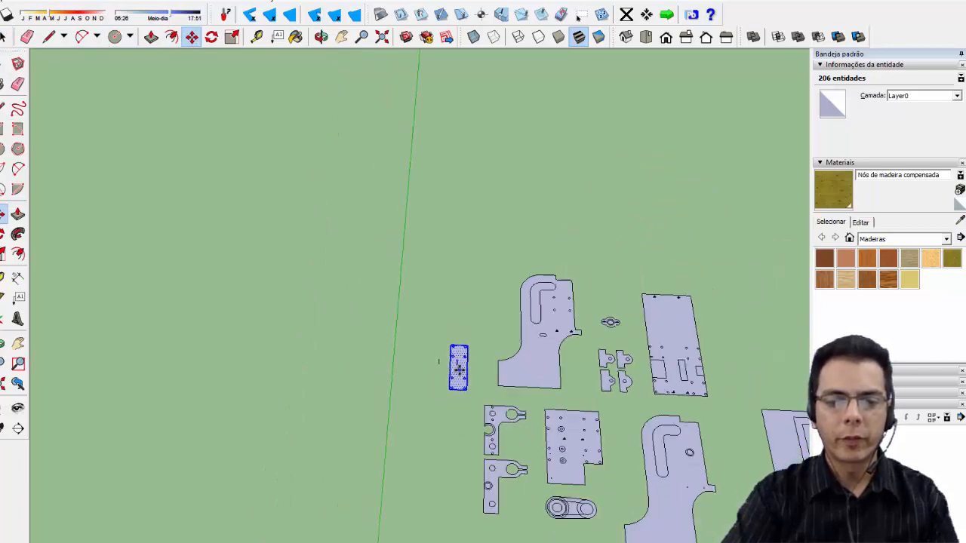
scroll(459, 362, down, 3)
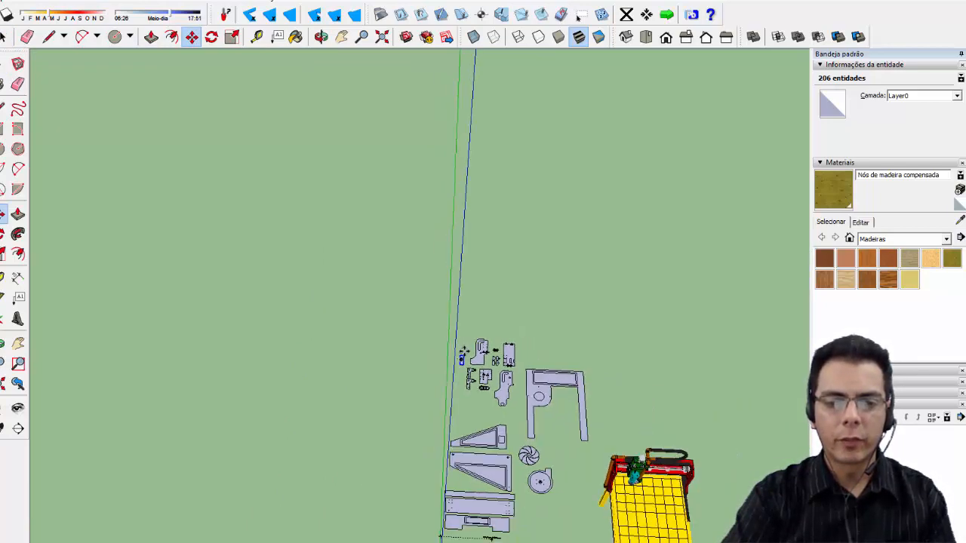
scroll(459, 351, up, 2)
scroll(459, 349, up, 4)
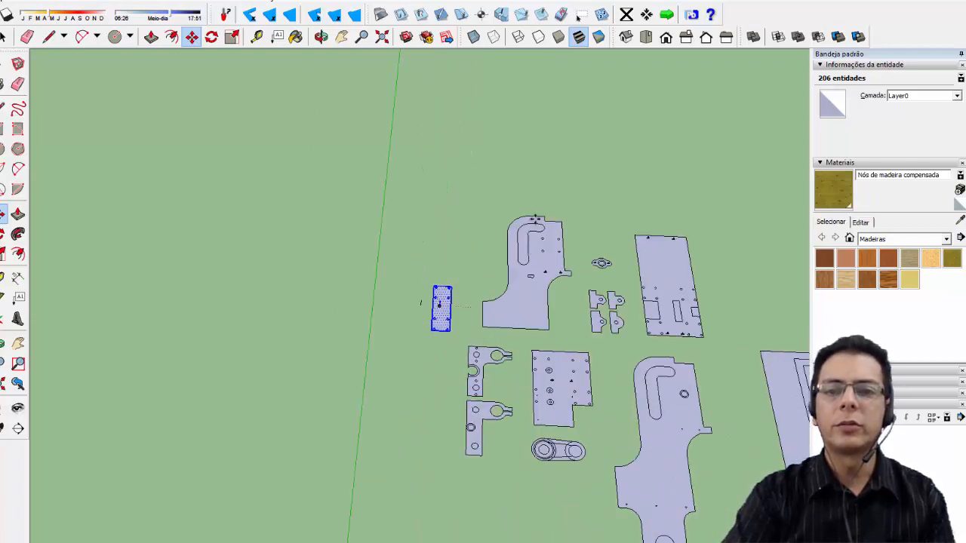
click(646, 38)
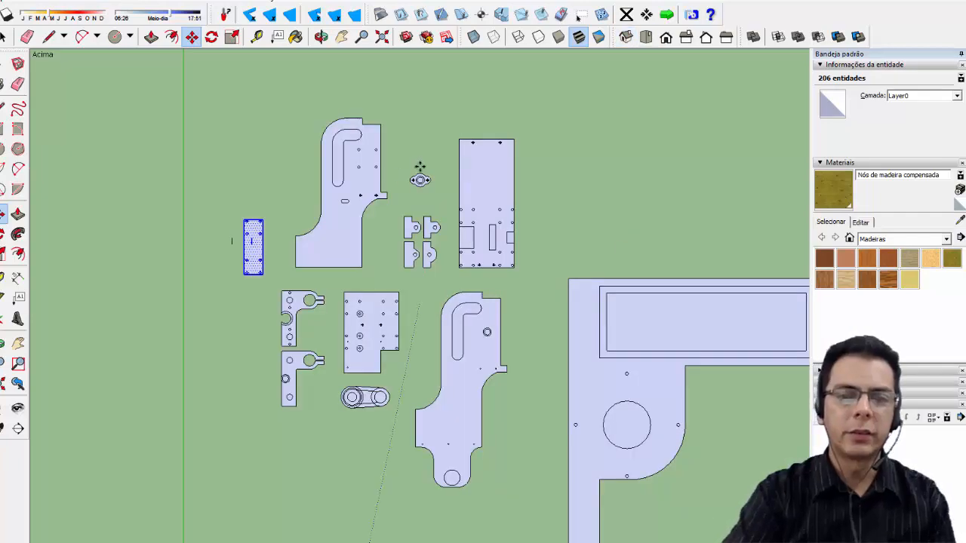
scroll(419, 173, down, 5)
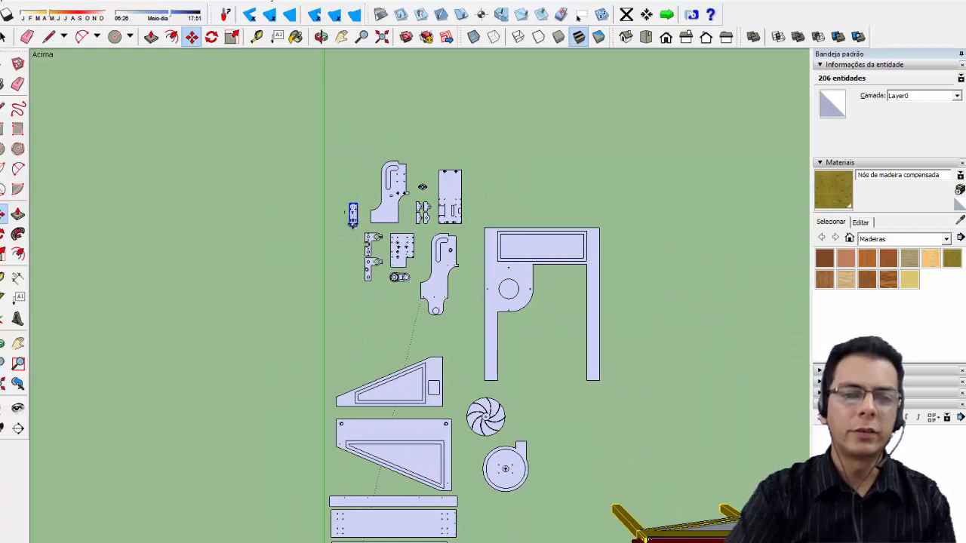
click(354, 215)
scroll(400, 151, down, 3)
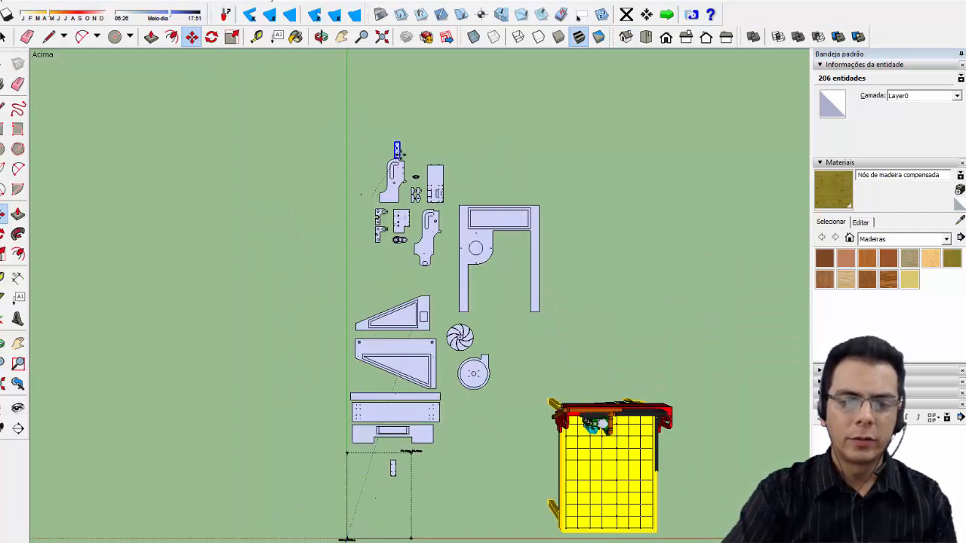
scroll(400, 434, up, 6)
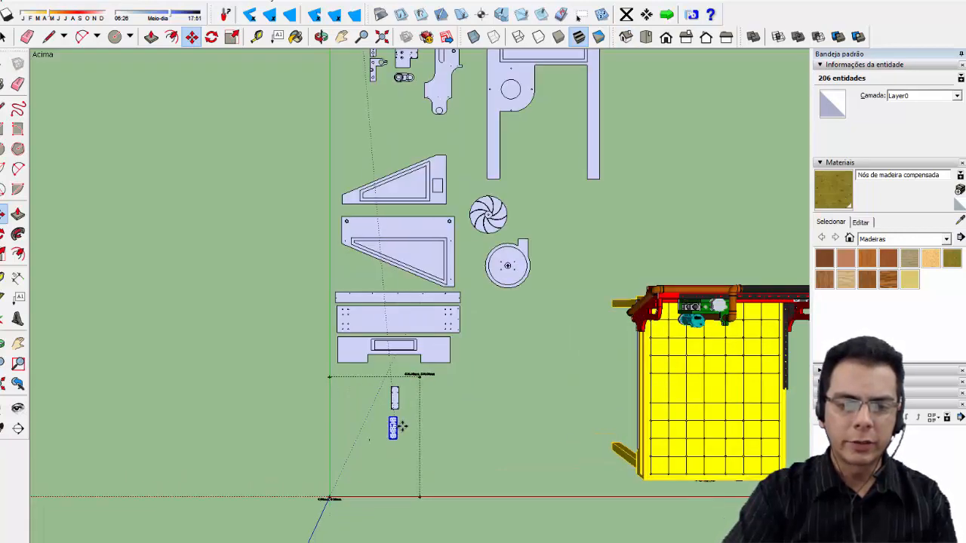
scroll(411, 406, up, 2)
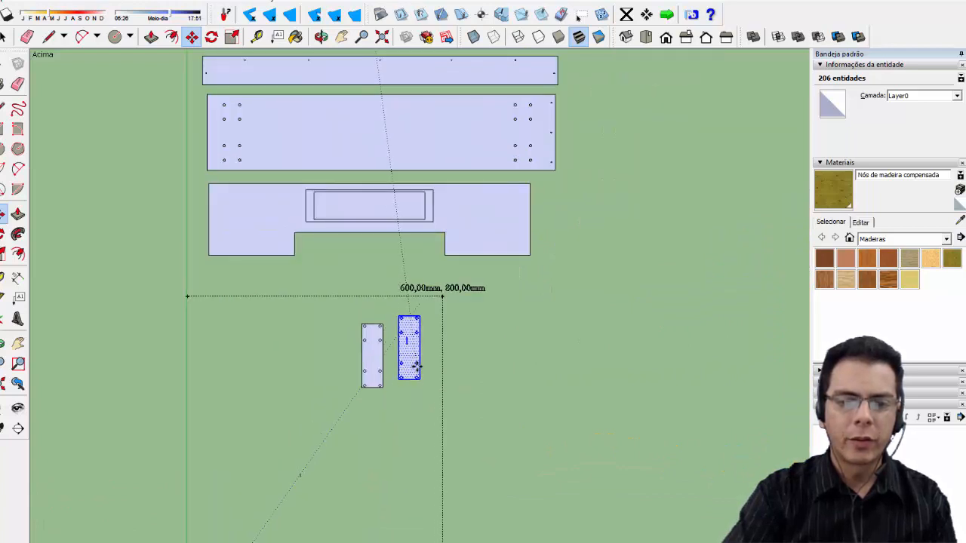
scroll(405, 352, up, 2)
click(395, 325)
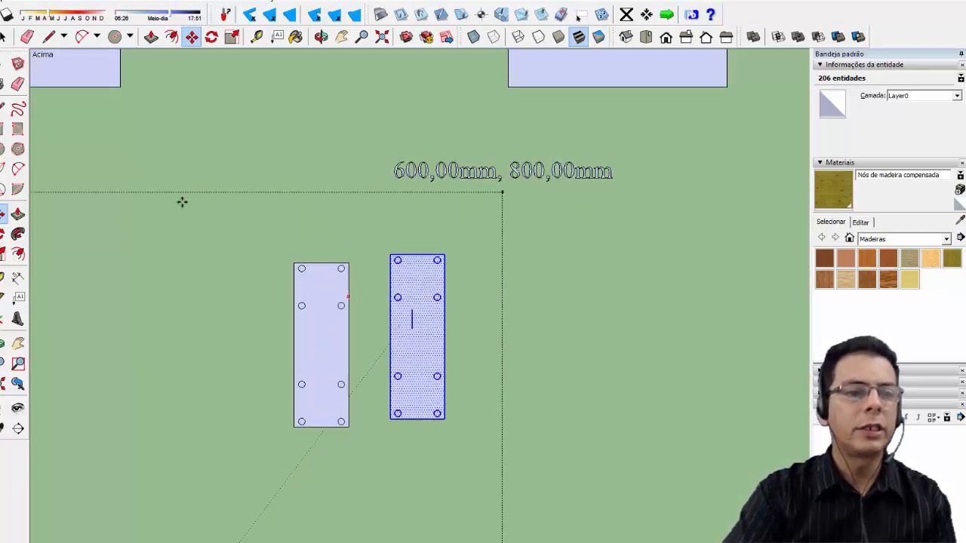
Window-select the plain eight-hole plate without the inner line, move it outside the safe area to the right, and clear the selection
click(4, 38)
drag(264, 231, 367, 458)
click(191, 36)
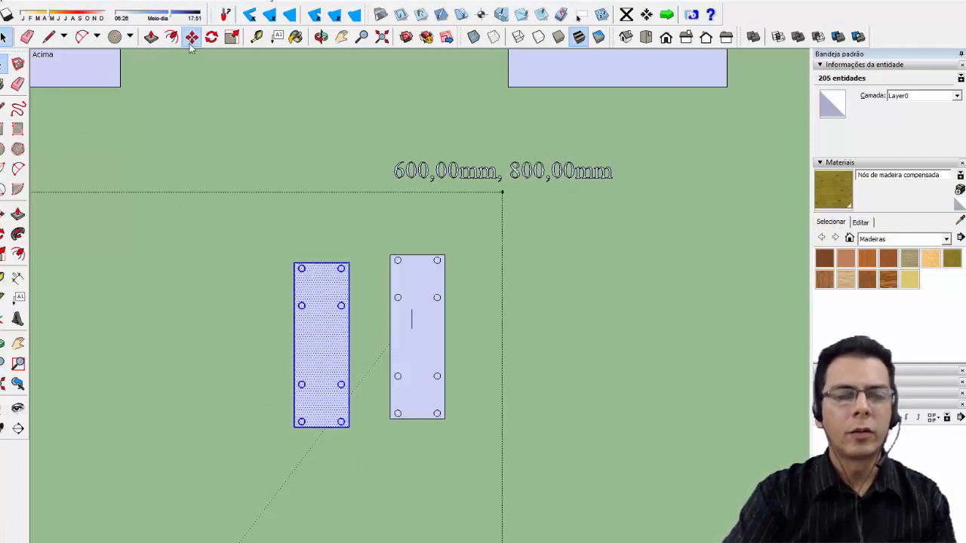
click(317, 350)
click(619, 326)
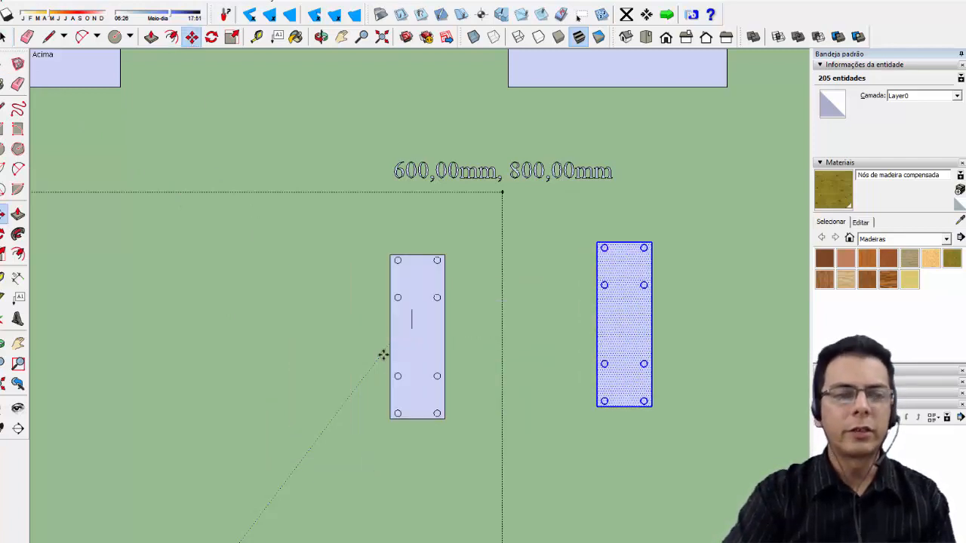
click(4, 38)
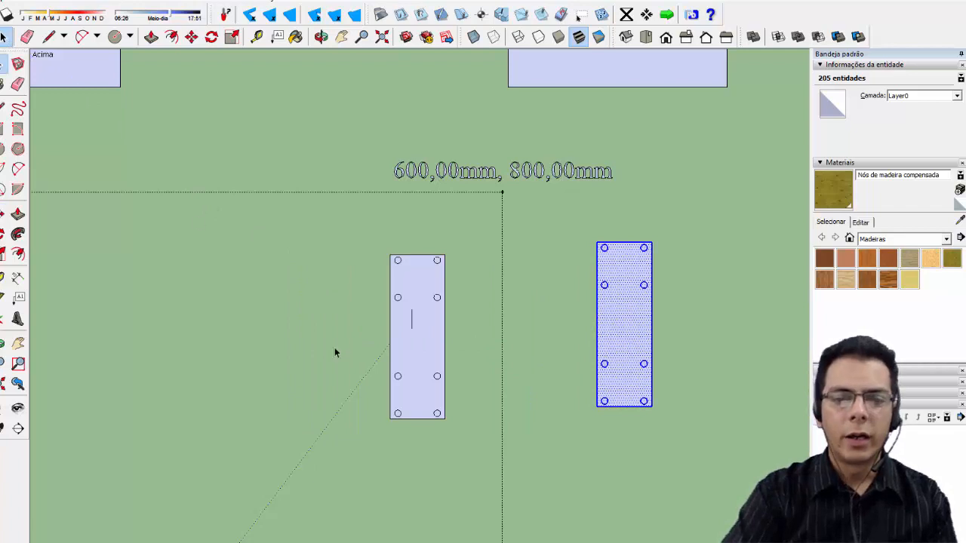
click(343, 369)
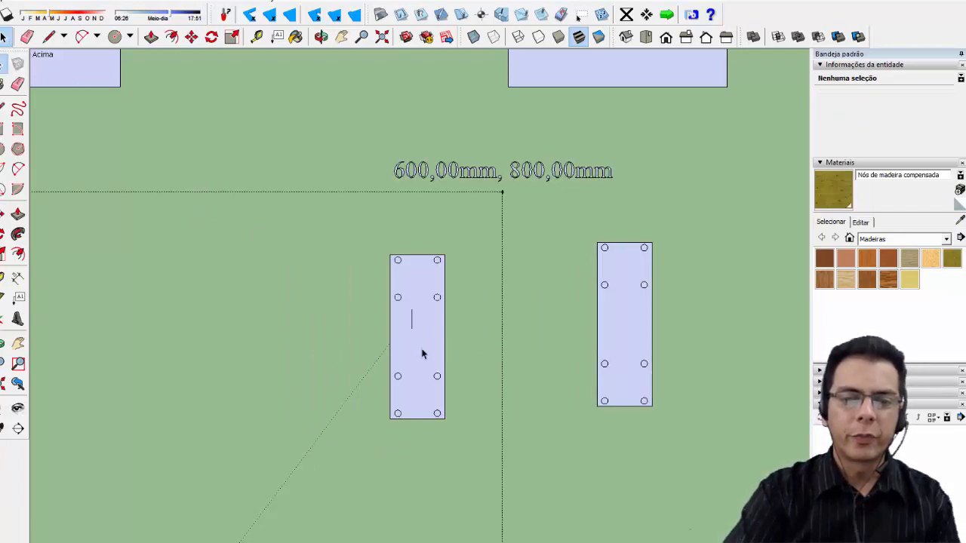
Examine the plate remaining in the safe area and review the SketchUcam machining parameters, including the bit diameter, without changing them
scroll(421, 353, up, 3)
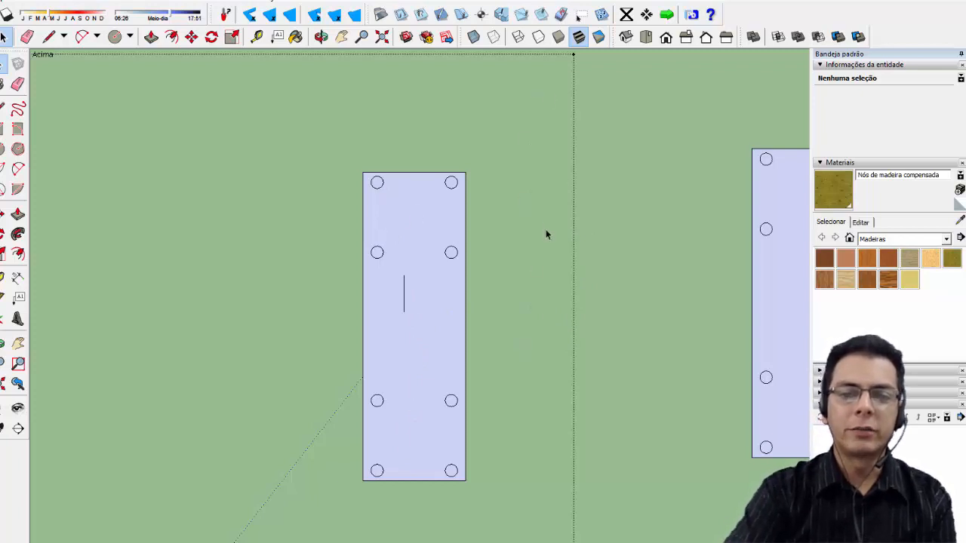
scroll(546, 234, down, 2)
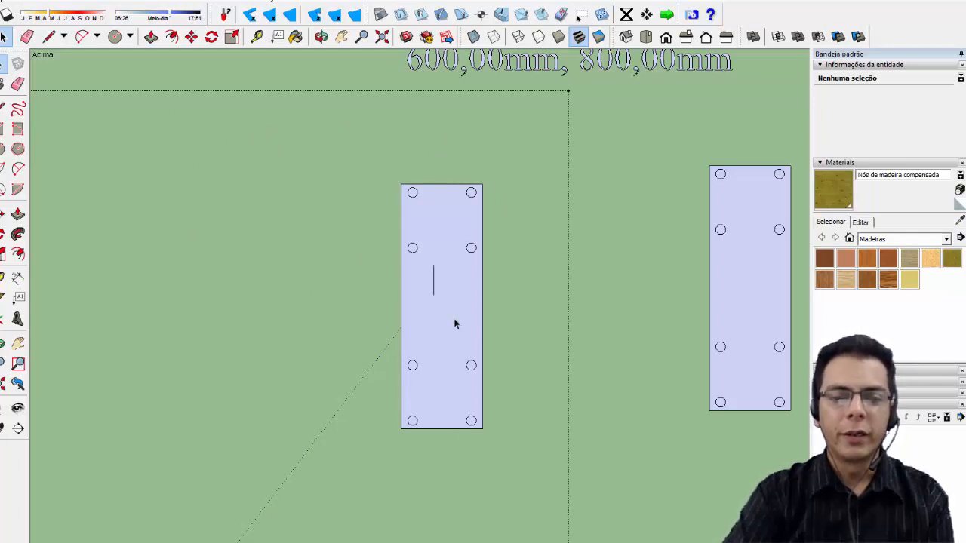
scroll(451, 322, up, 2)
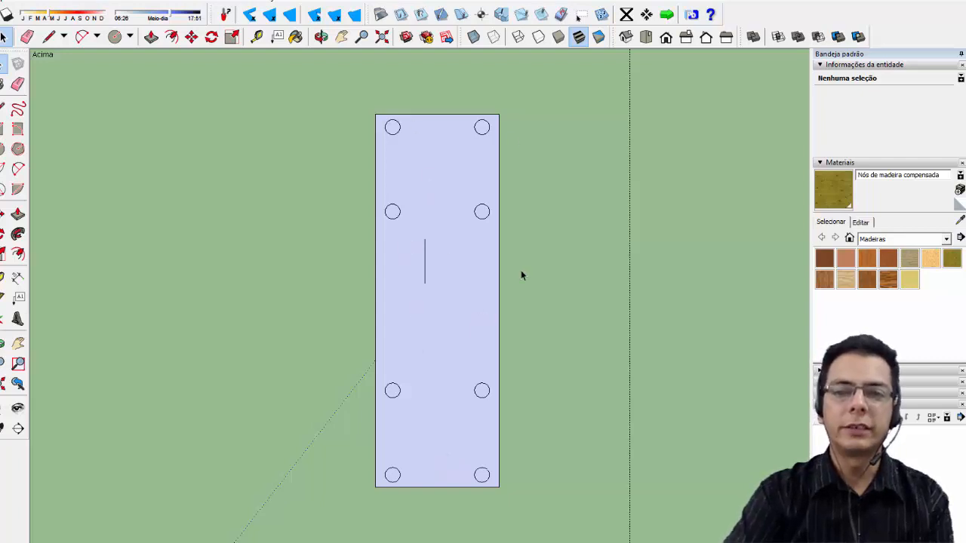
scroll(497, 326, down, 3)
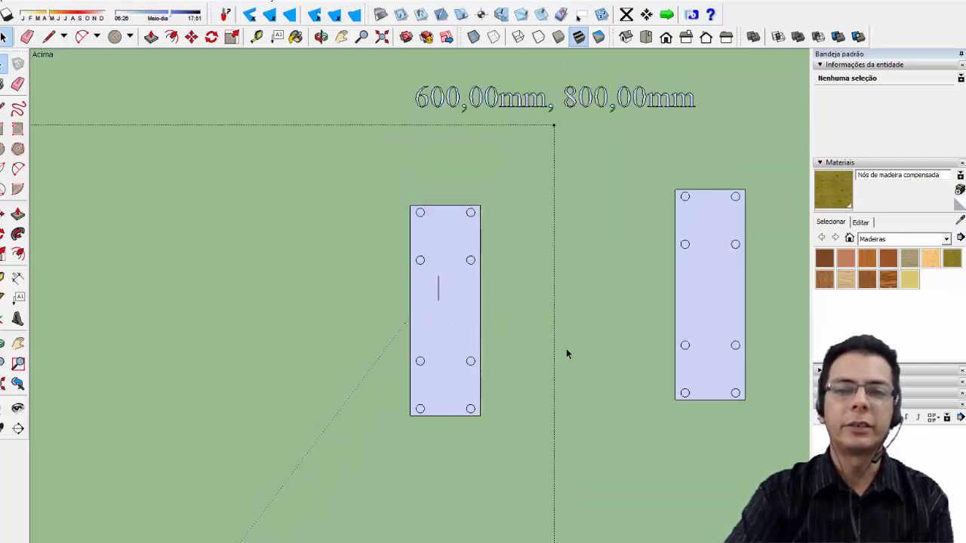
scroll(445, 317, up, 3)
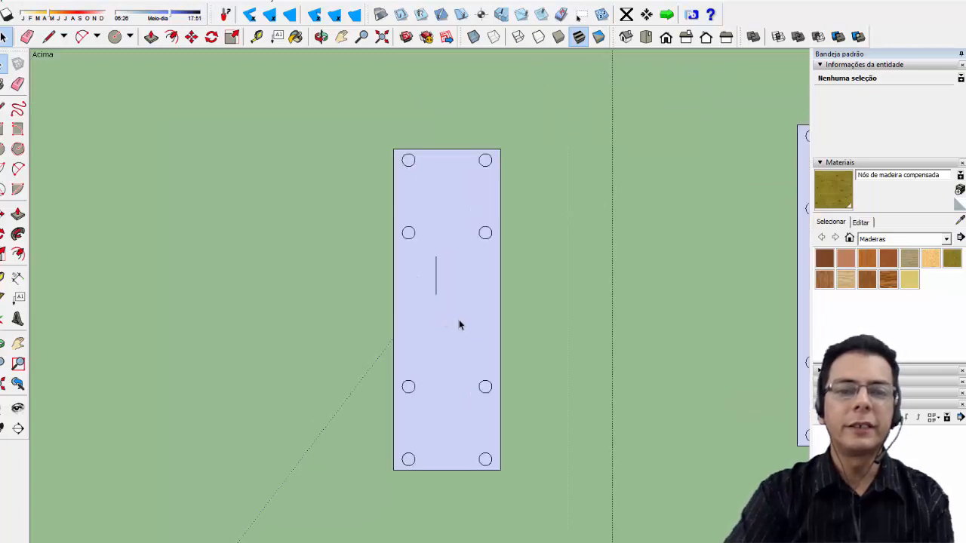
click(381, 14)
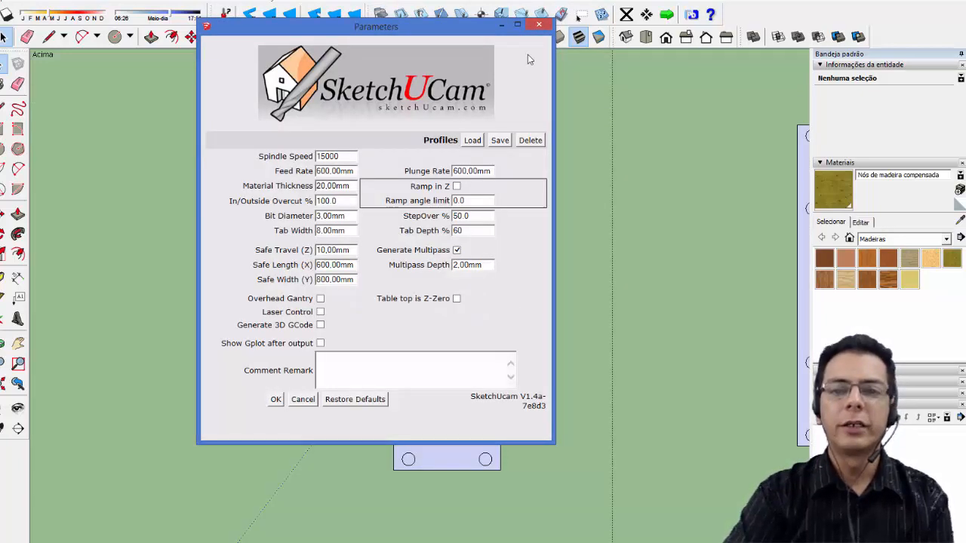
click(538, 27)
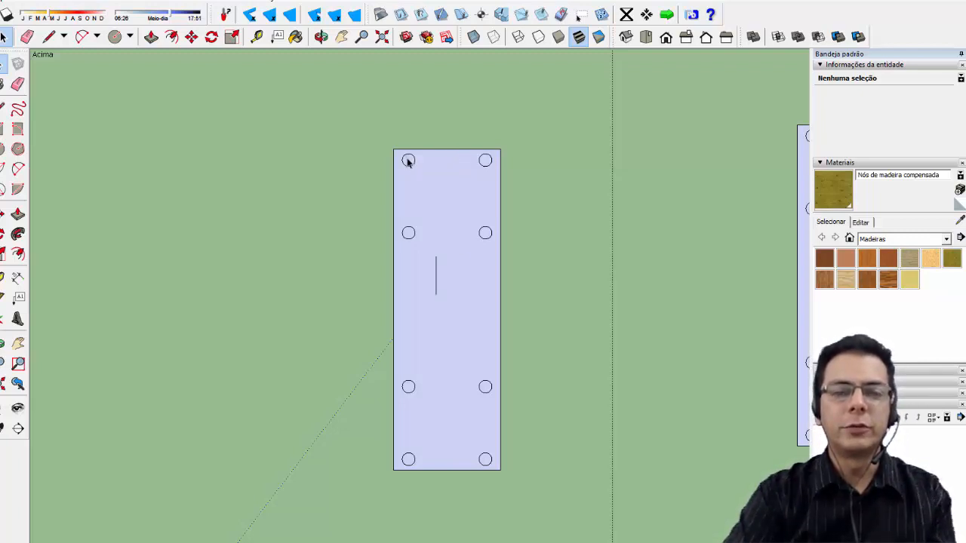
Measure from the edge of the plate's upper-left hole with the Tape Measure to compare the hole with the bit
scroll(403, 166, up, 8)
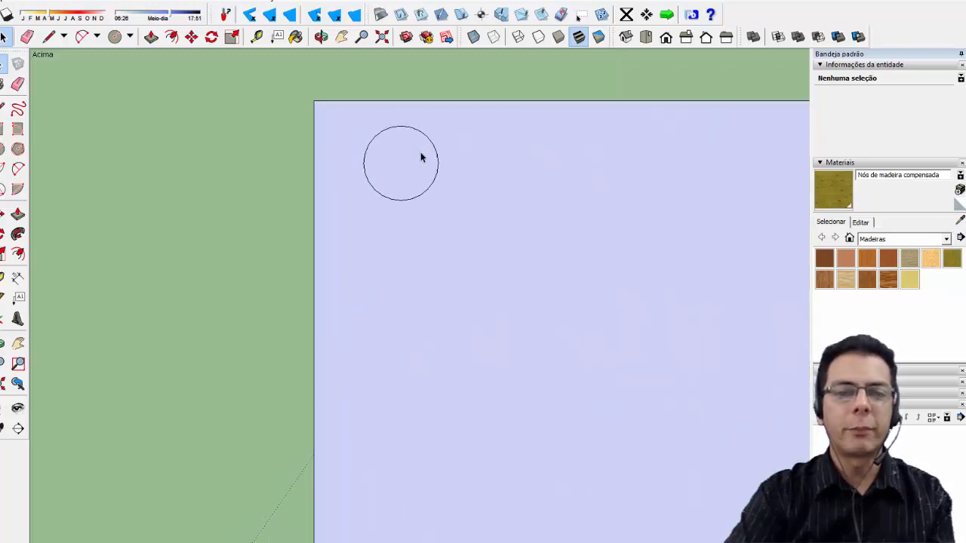
click(256, 36)
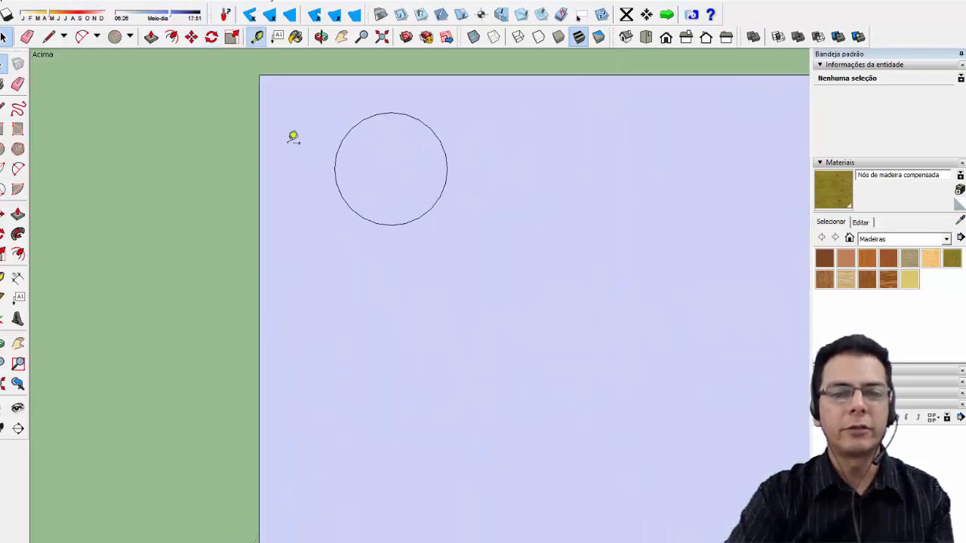
click(335, 168)
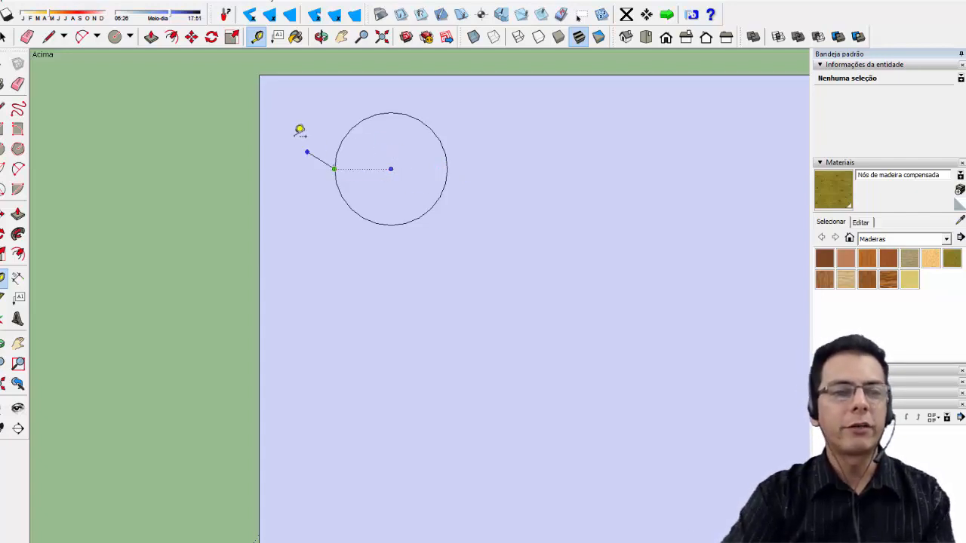
click(3, 37)
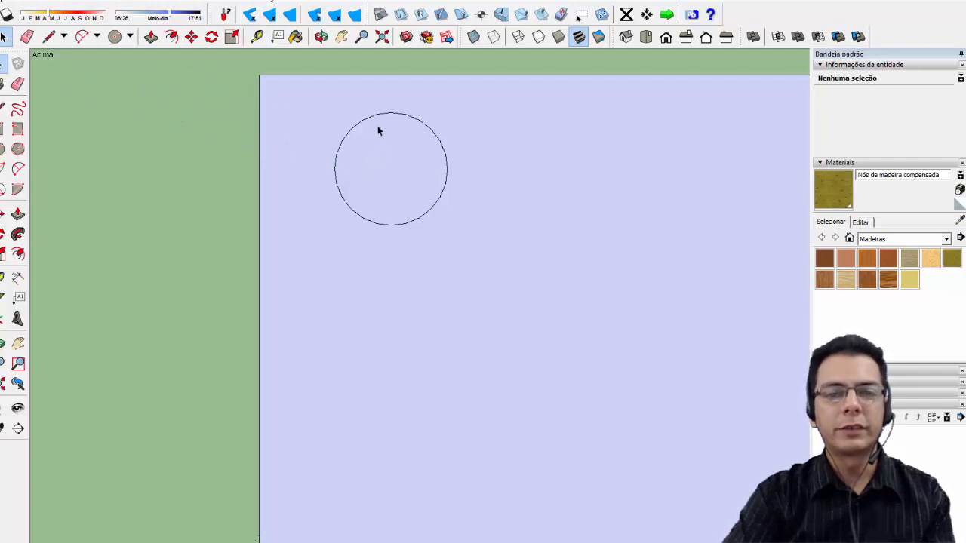
Preview a plunge hole on the upper-left hole, and apply inside cuts to the plate's circular holes
click(481, 17)
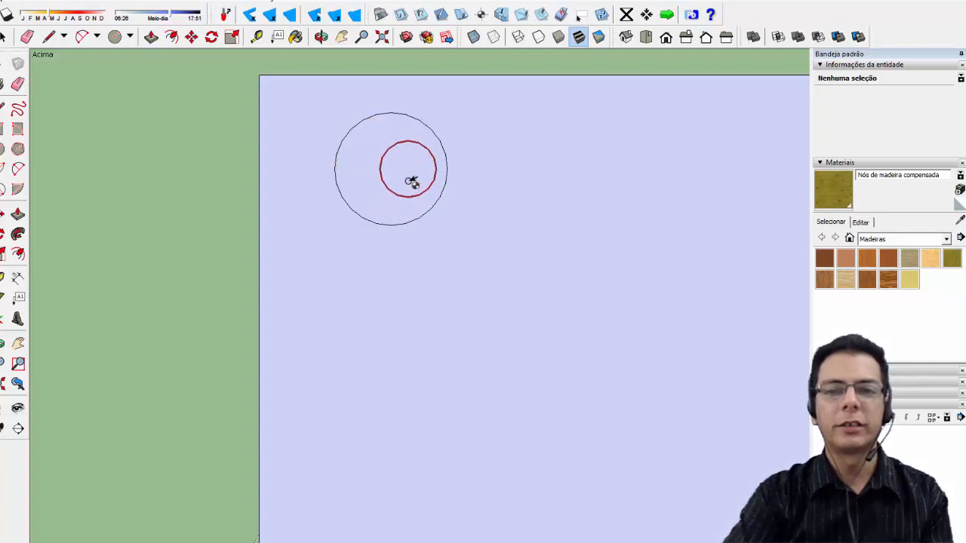
click(420, 15)
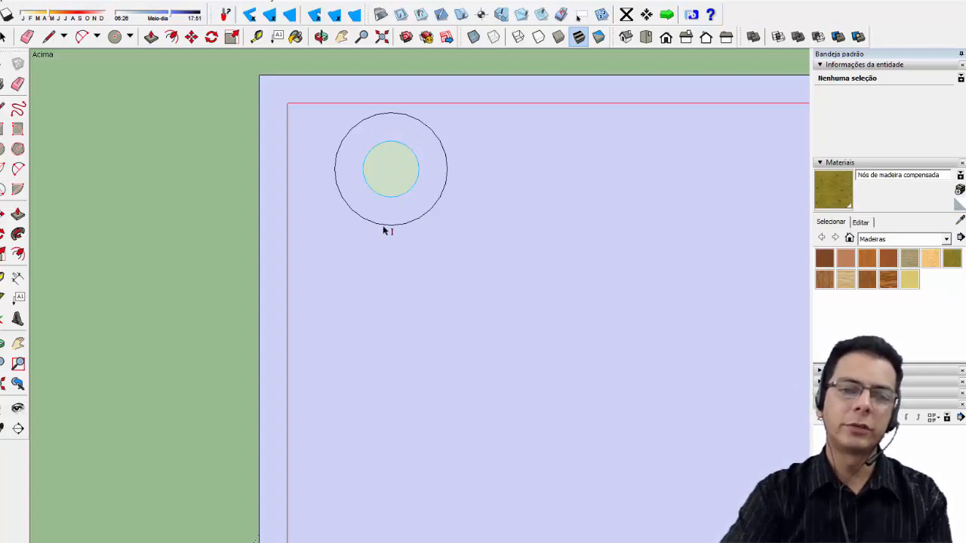
scroll(300, 177, down, 5)
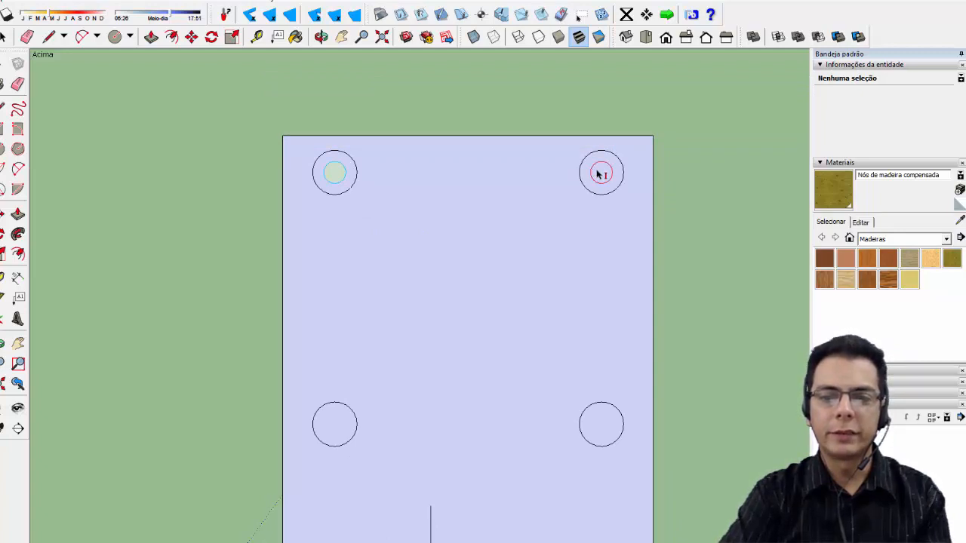
click(334, 426)
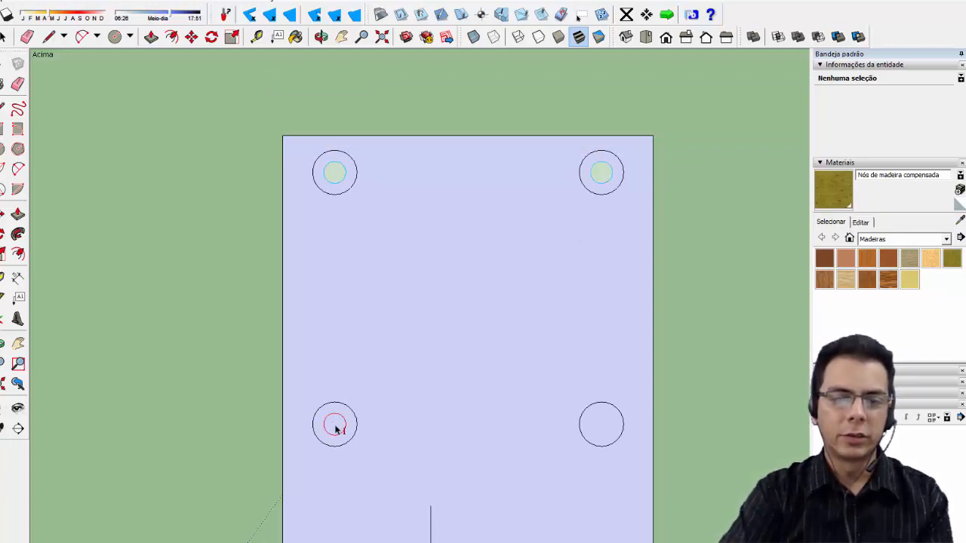
scroll(430, 164, up, 5)
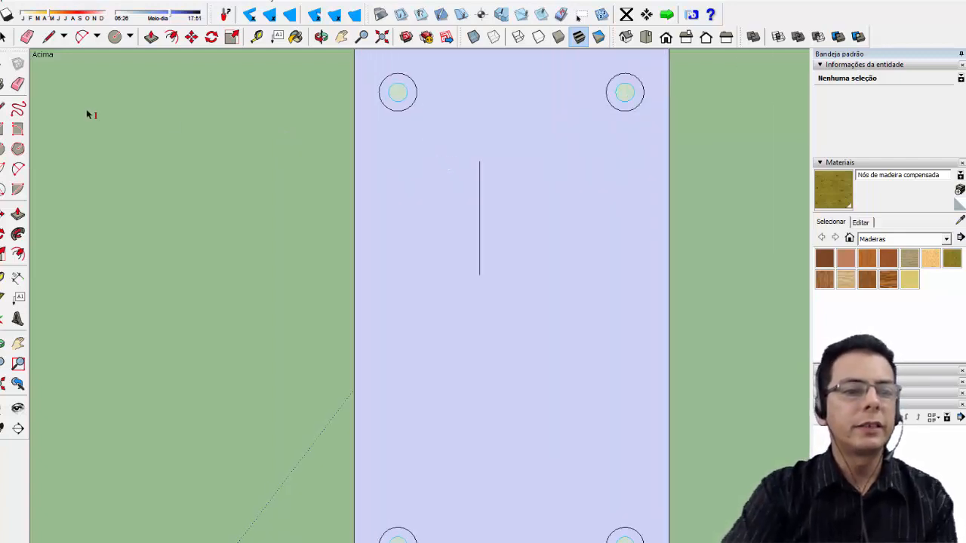
Draw horizontal lines from both ends of the plate's inner vertical line to its left edge, closing a rectangle
click(6, 38)
click(48, 36)
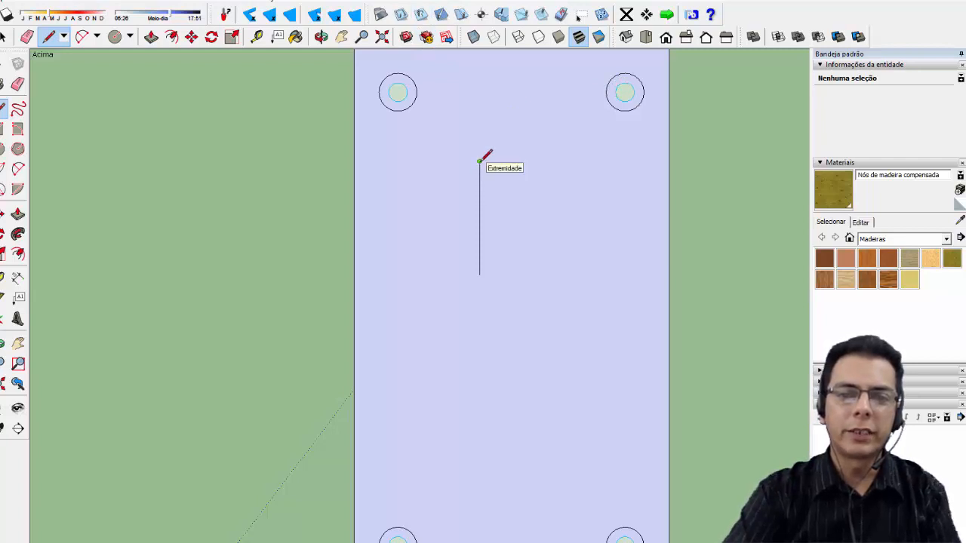
click(355, 161)
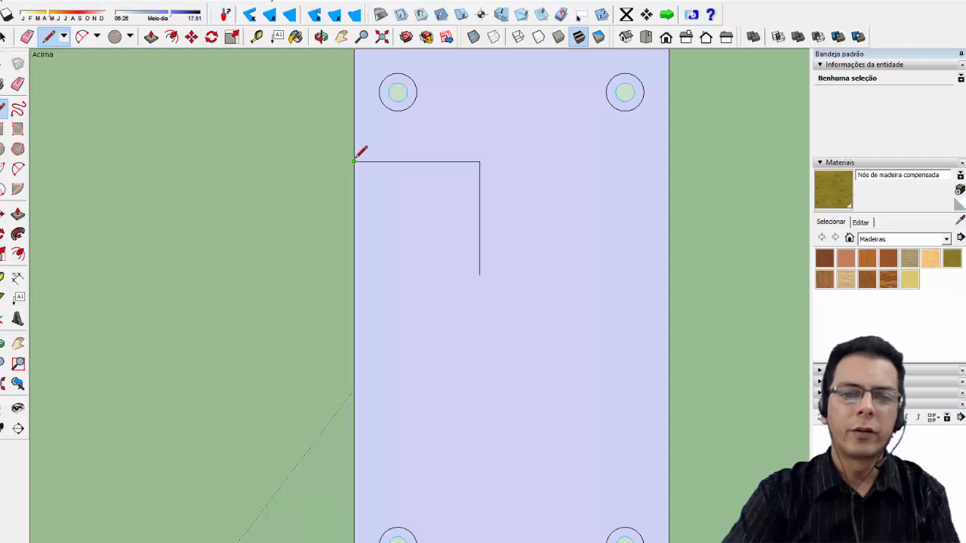
click(479, 273)
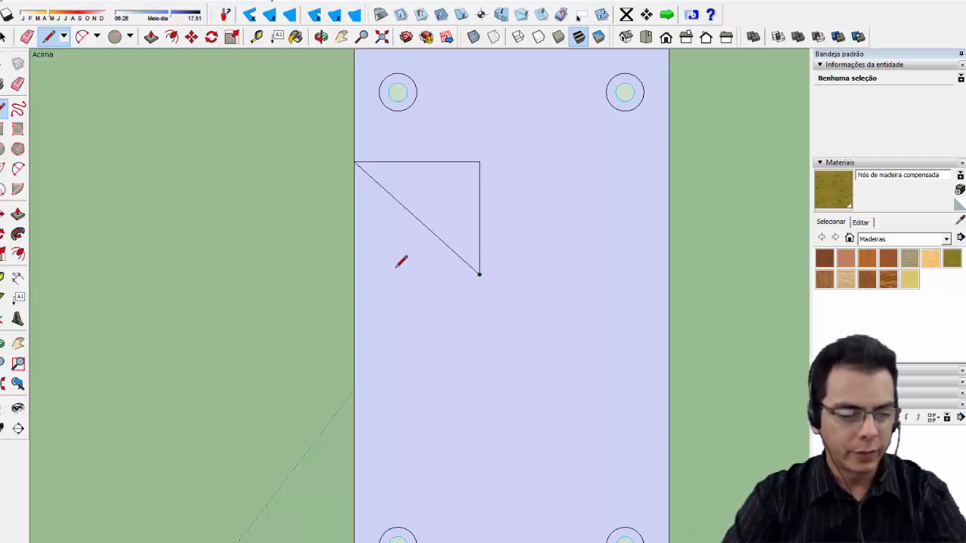
key(ctrl+z)
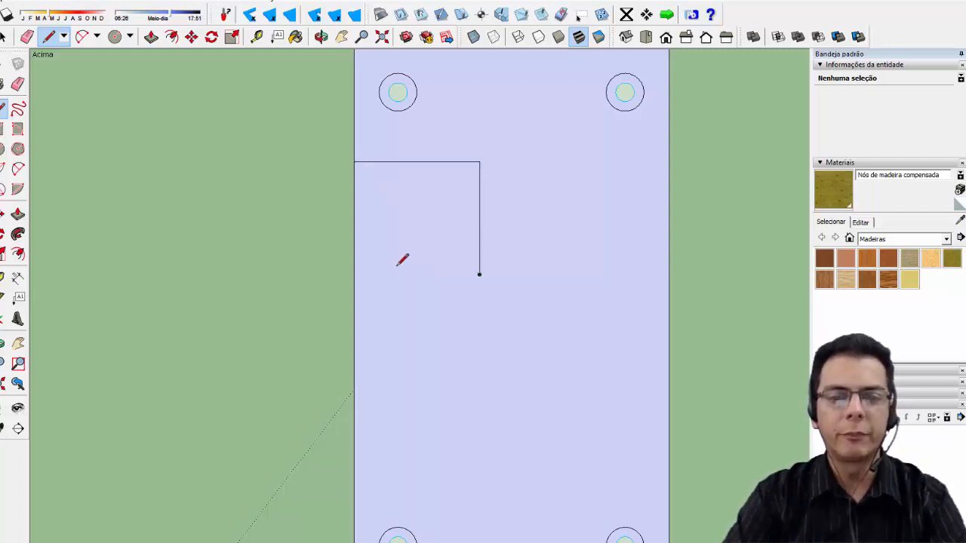
click(355, 274)
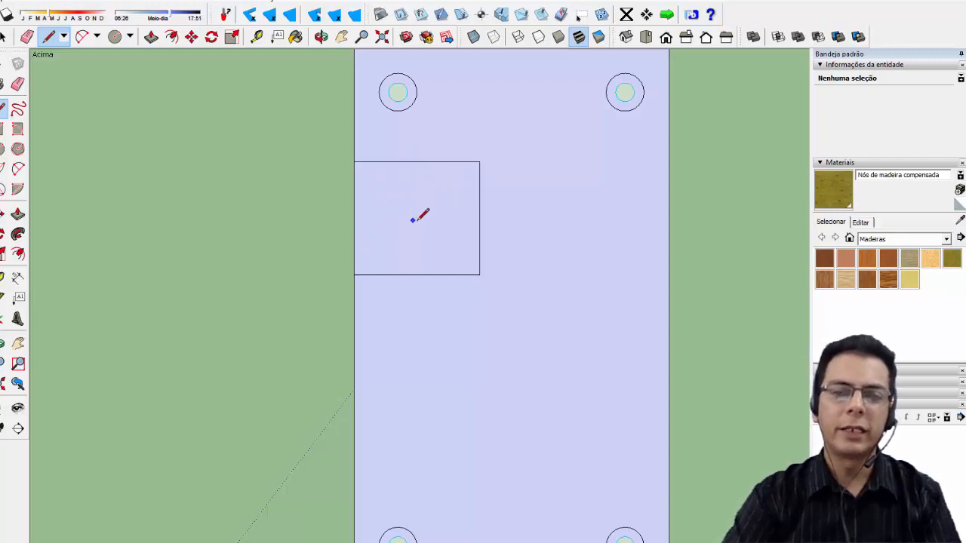
Preview outside cuts on the main plate face and the small rectangle, and examine how each toolpath treats the rectangle's edges
scroll(454, 397, down, 2)
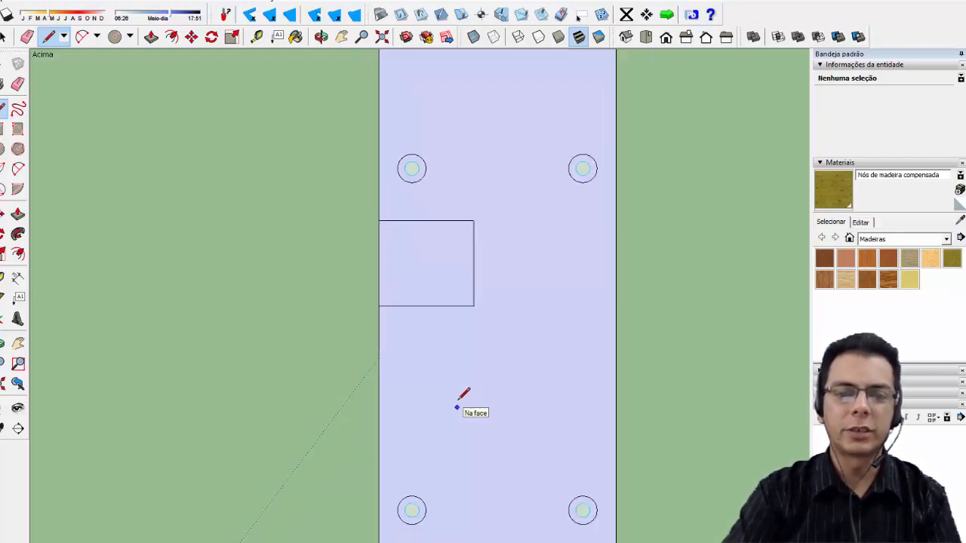
scroll(451, 244, up, 3)
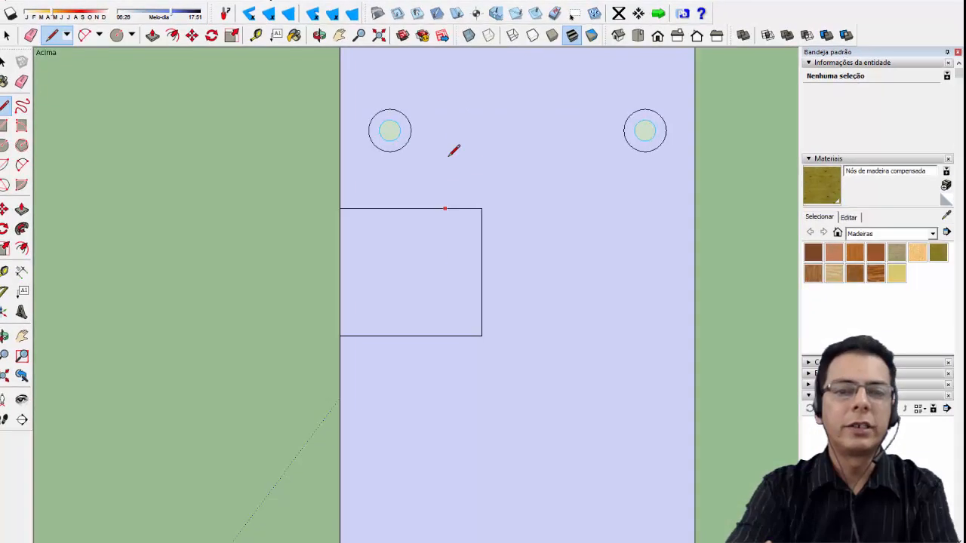
click(397, 14)
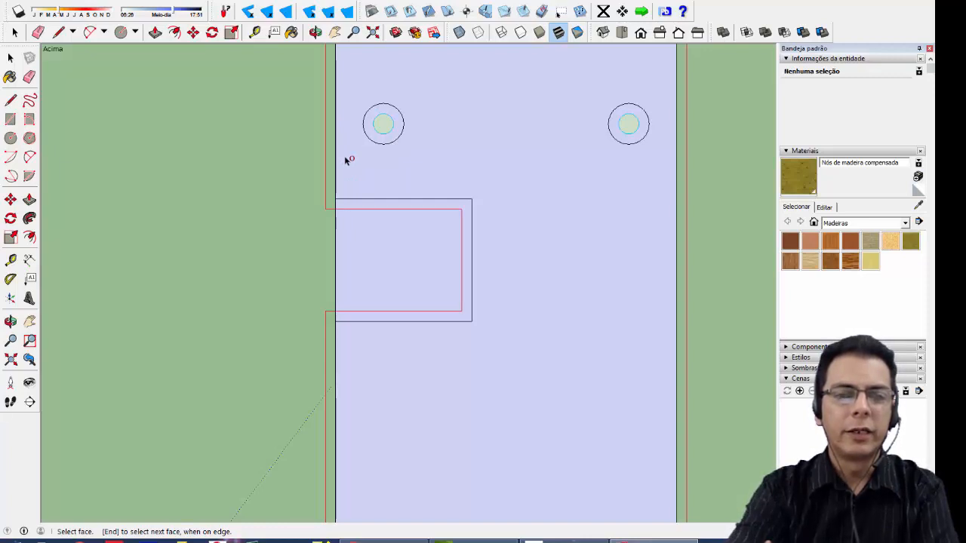
scroll(519, 329, down, 3)
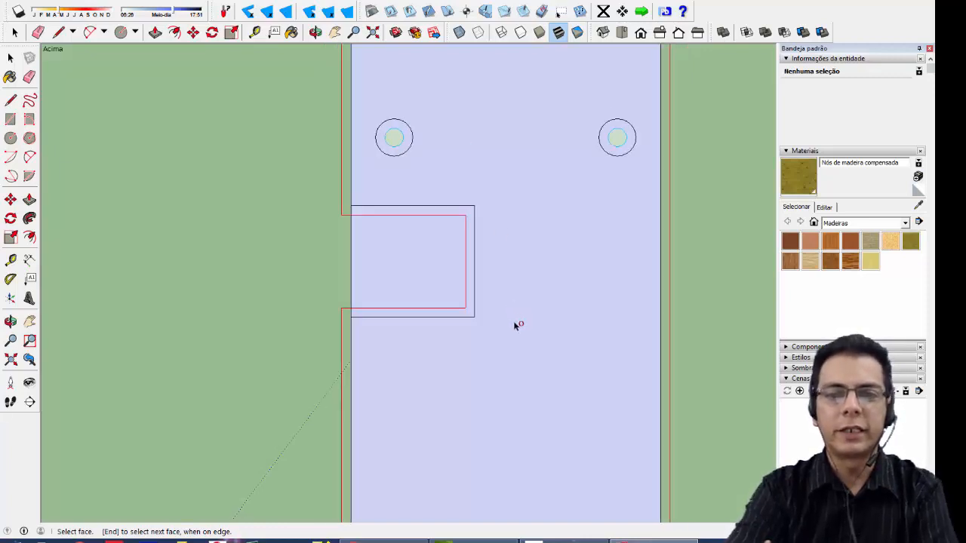
scroll(519, 332, down, 1)
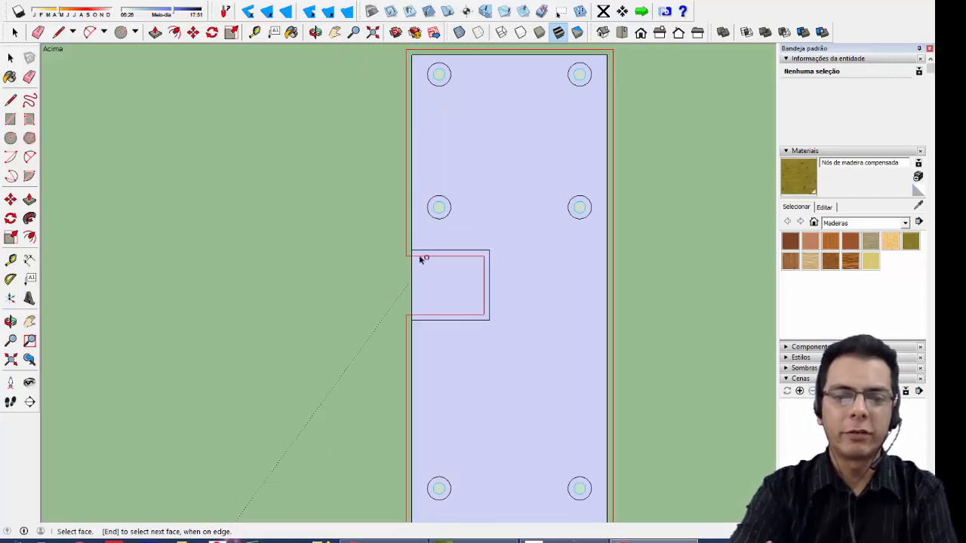
scroll(415, 258, up, 3)
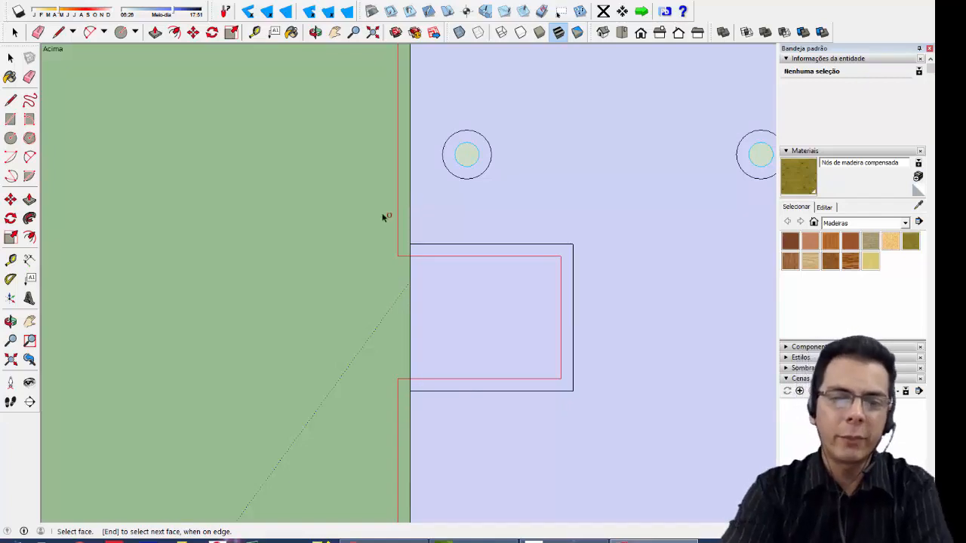
scroll(451, 291, down, 2)
scroll(453, 293, down, 1)
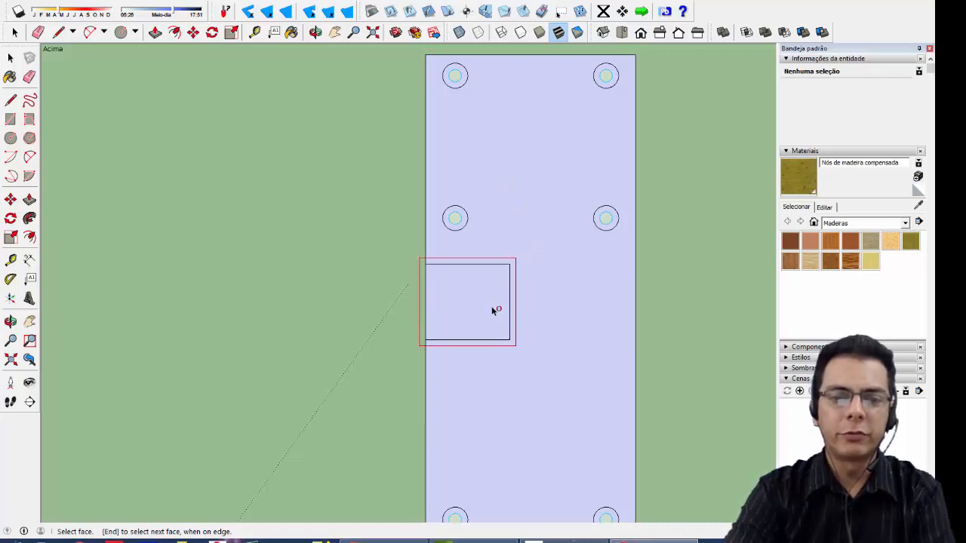
scroll(491, 306, up, 3)
scroll(478, 313, up, 1)
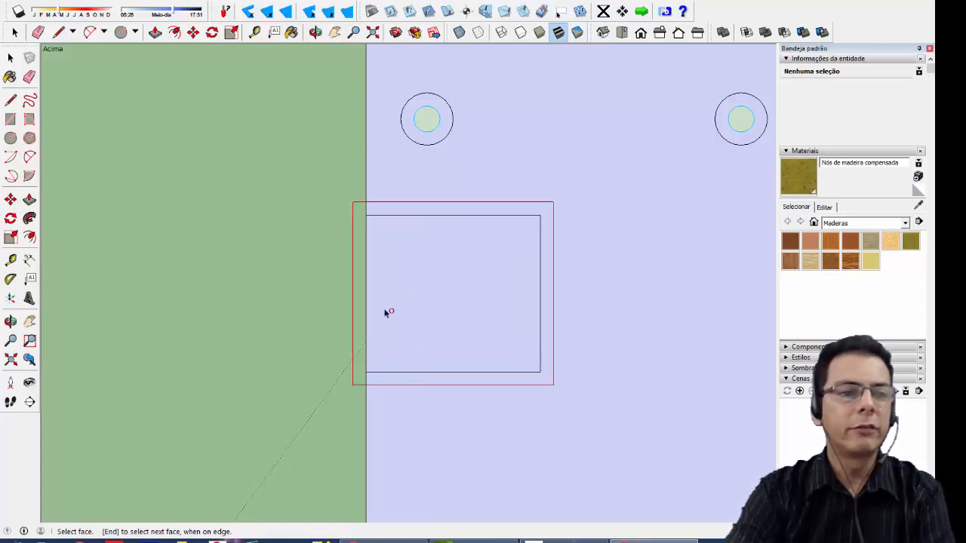
Delete the two horizontal lines joining the inner vertical line to the plate's left edge
click(15, 31)
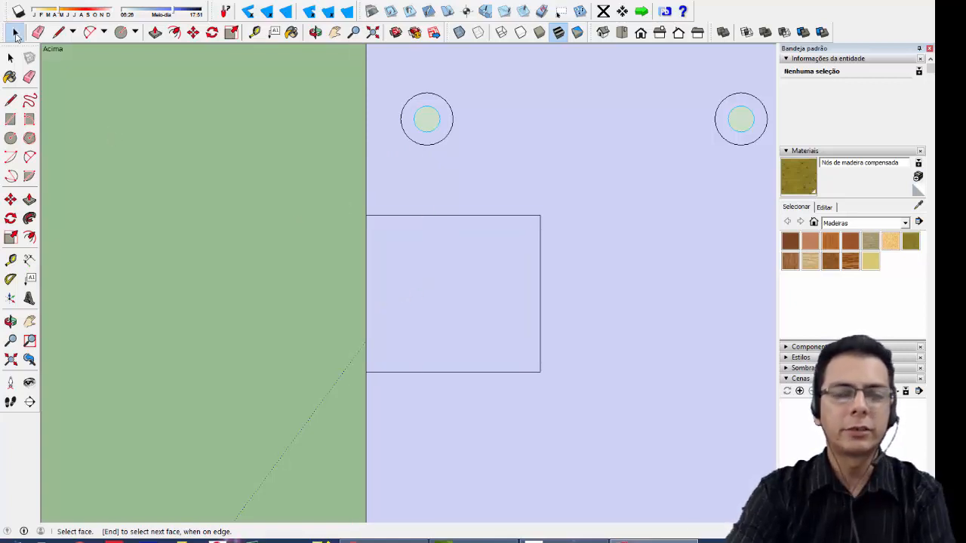
click(378, 214)
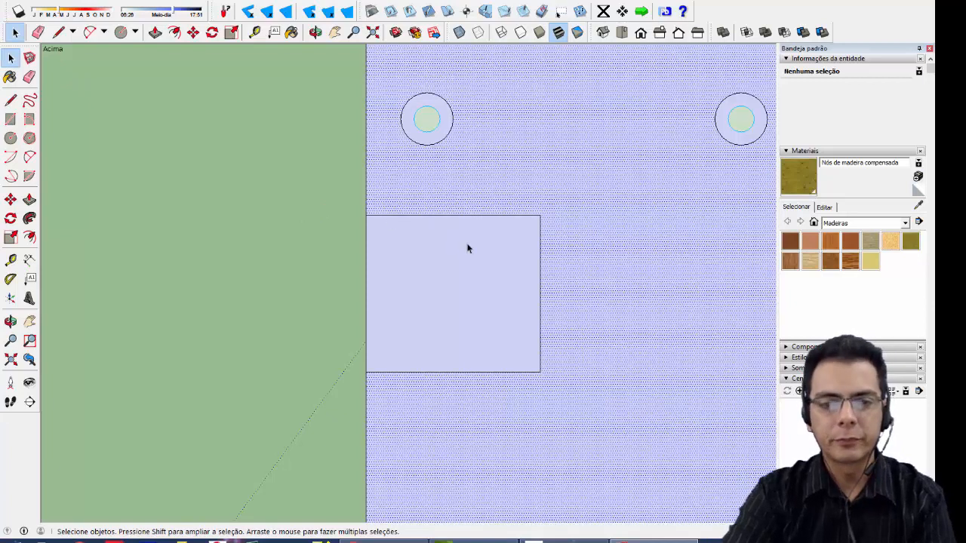
click(430, 217)
key(Delete)
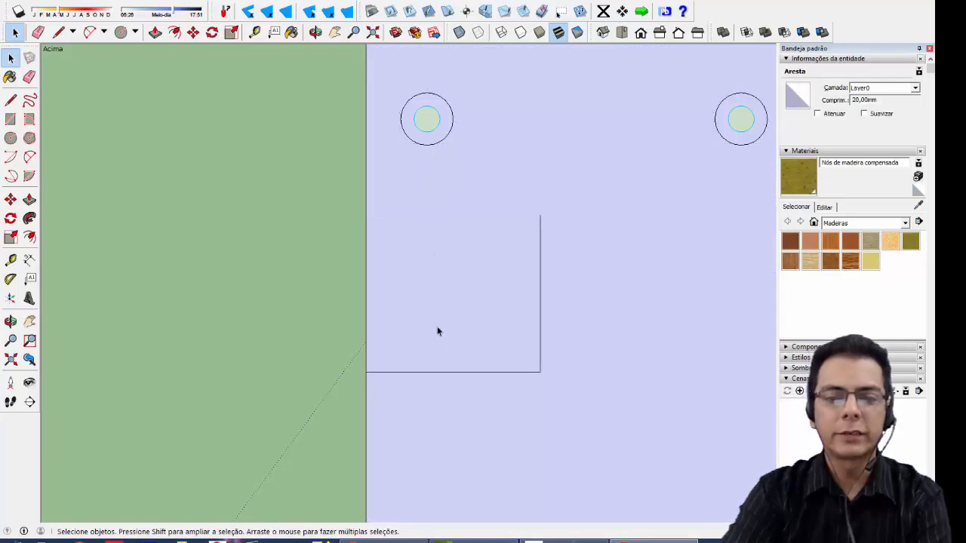
click(432, 369)
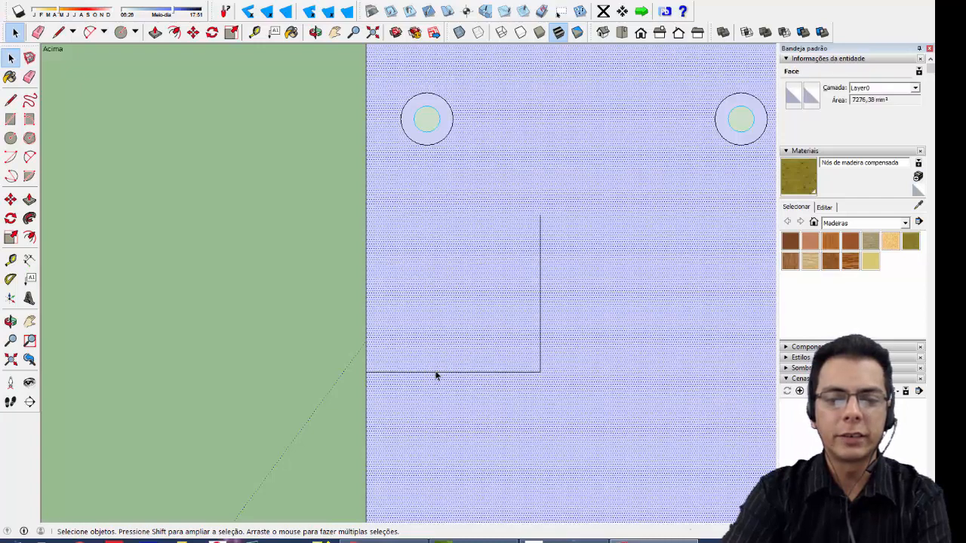
click(439, 373)
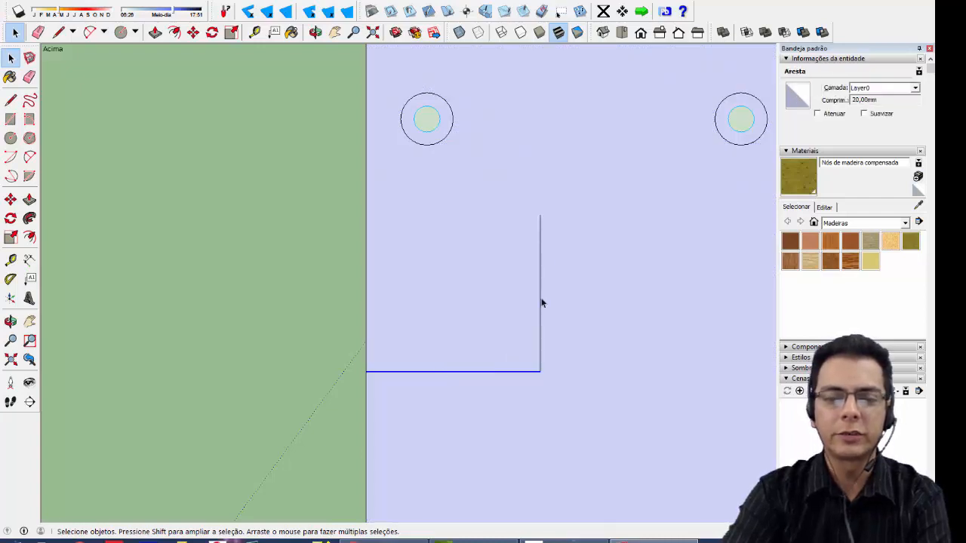
key(Delete)
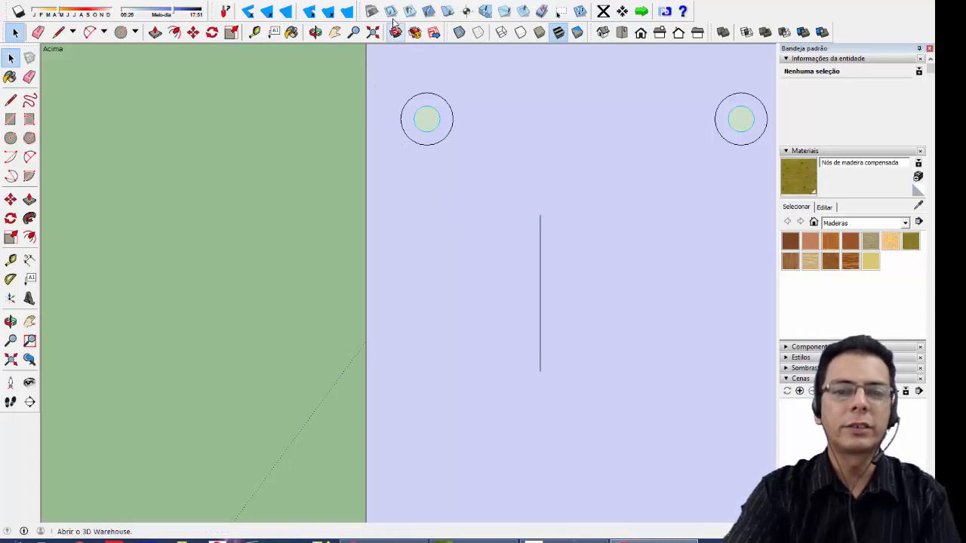
Apply an outside cut around the plate's outer contour
click(373, 31)
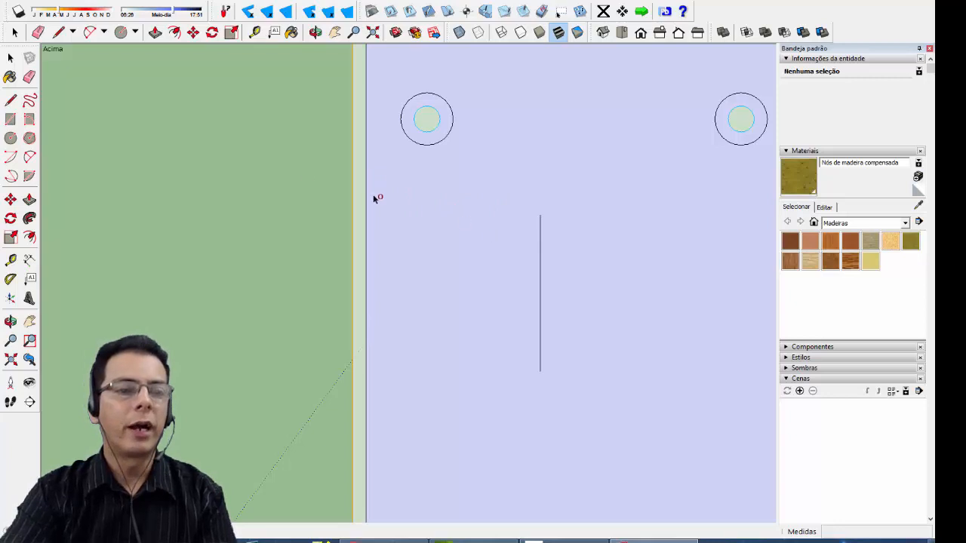
Close a rectangle at the plate's left edge by drawing a 20 mm horizontal line from each end of the inner vertical line
click(59, 32)
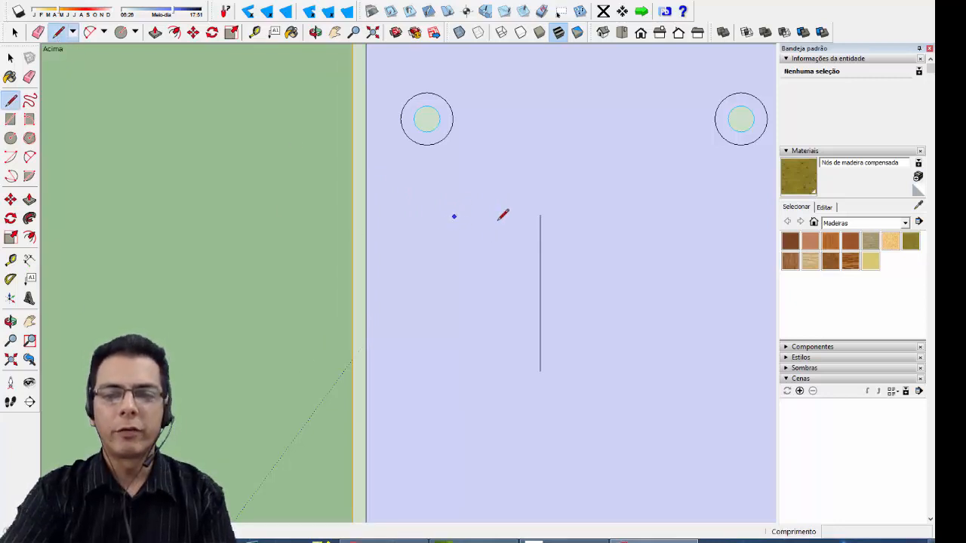
click(540, 215)
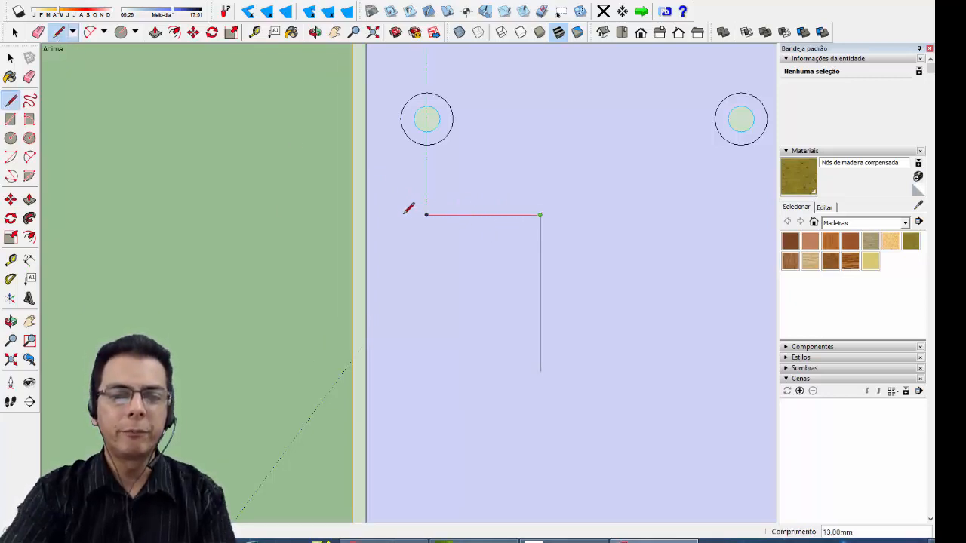
click(367, 215)
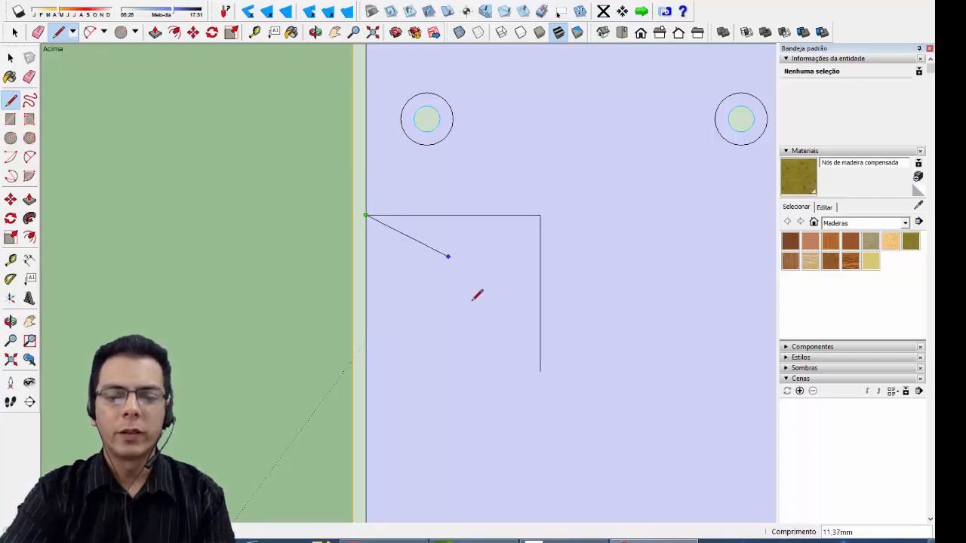
key(Escape)
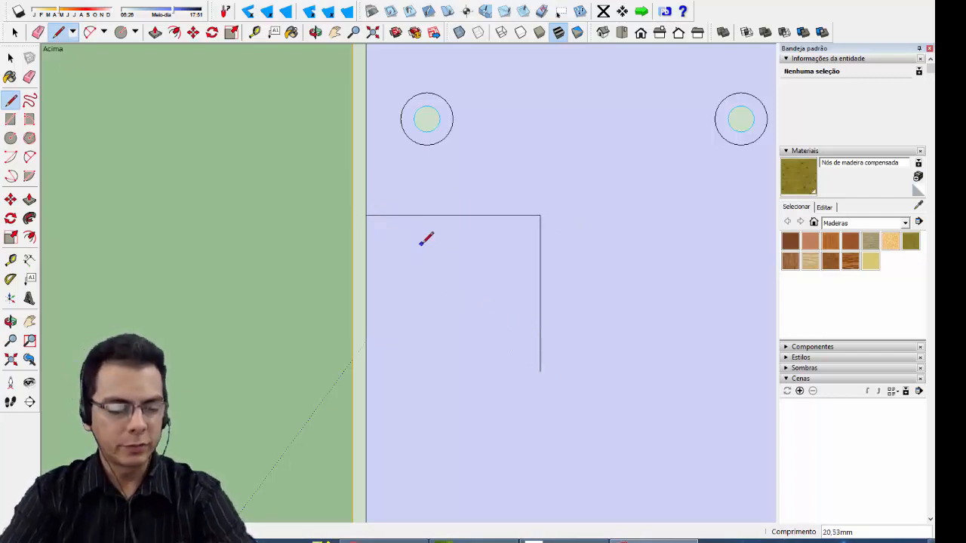
key(ctrl+z)
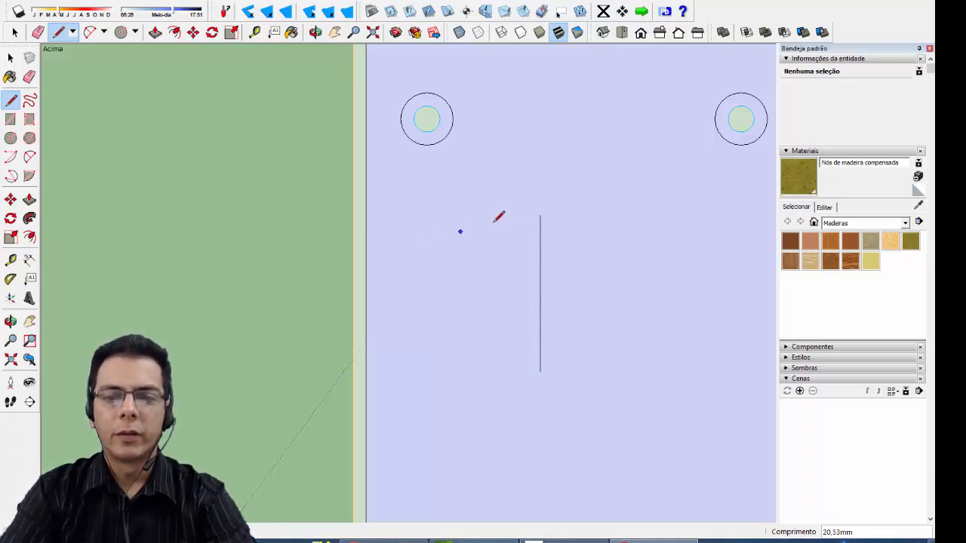
click(539, 215)
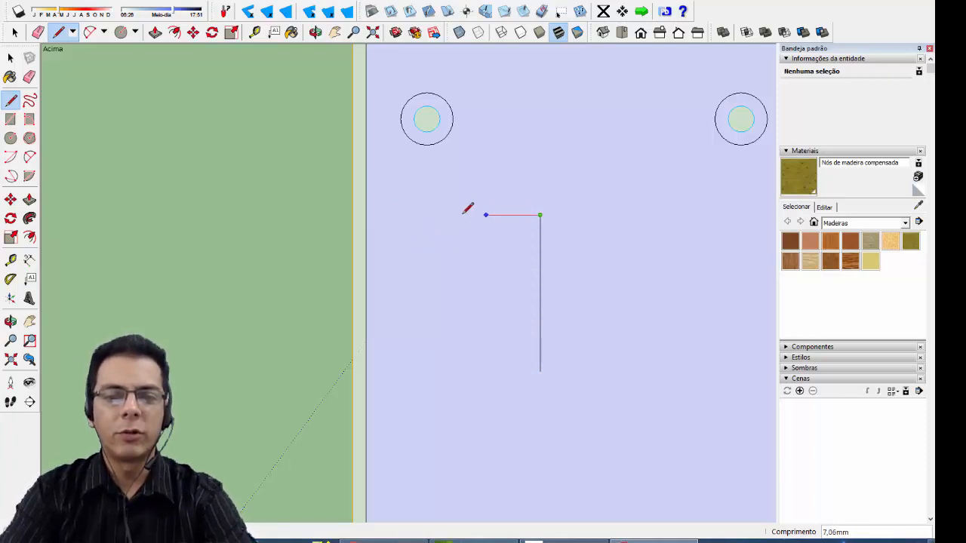
click(366, 215)
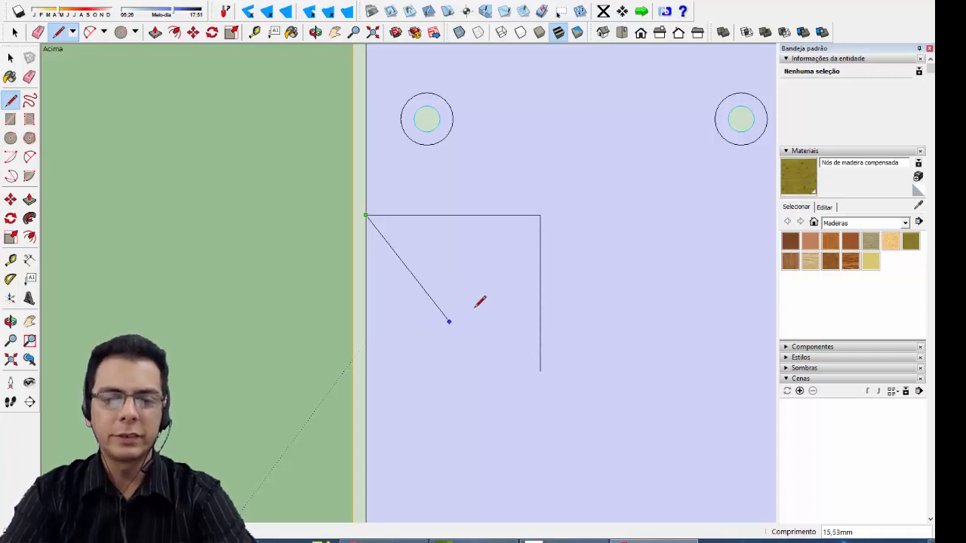
key(Escape)
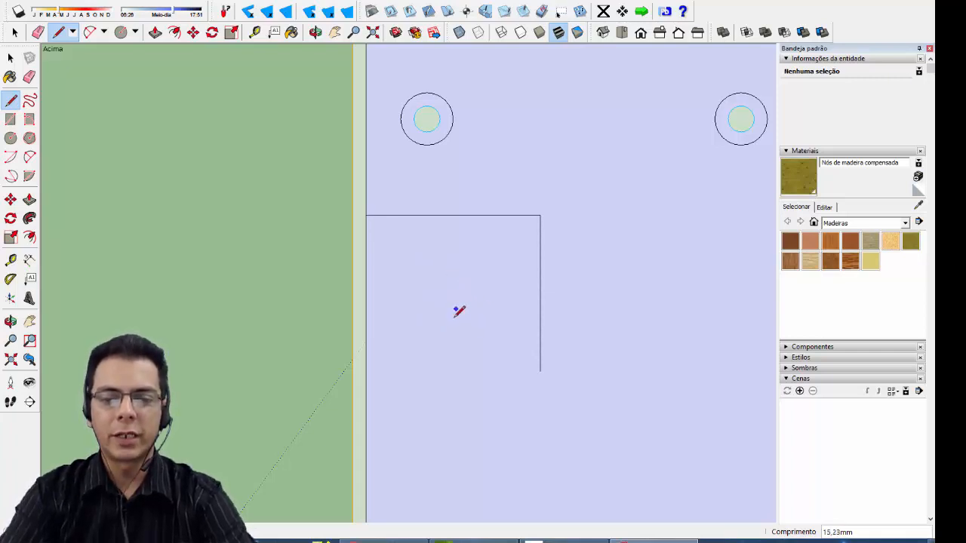
click(540, 371)
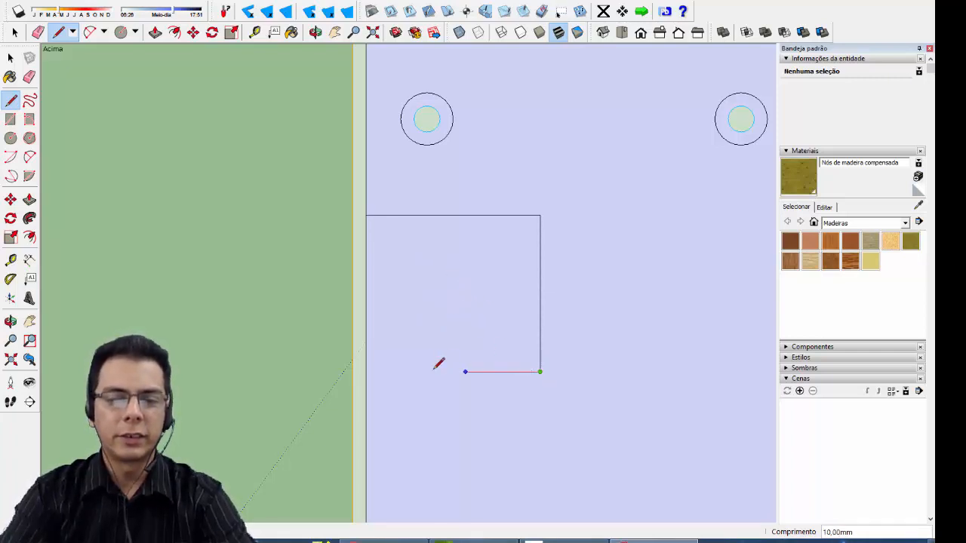
click(366, 371)
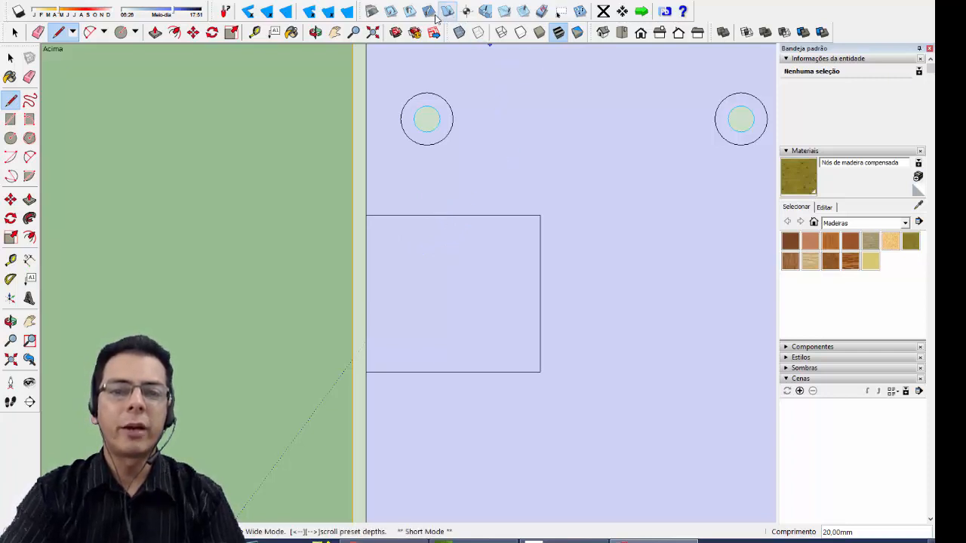
Preview a zigzag pocket toolpath inside the rectangle at the plate's left edge and examine it against the whole plate
click(524, 13)
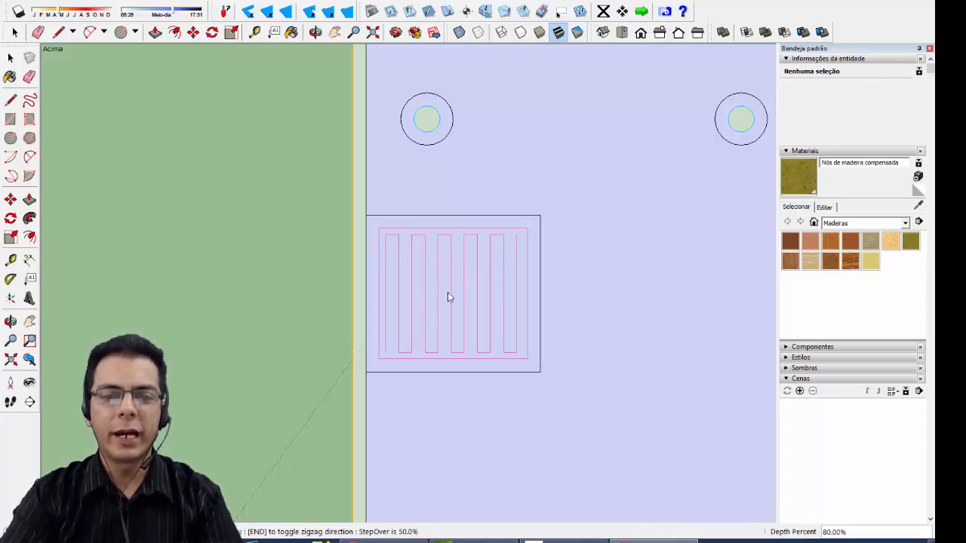
scroll(386, 301, down, 4)
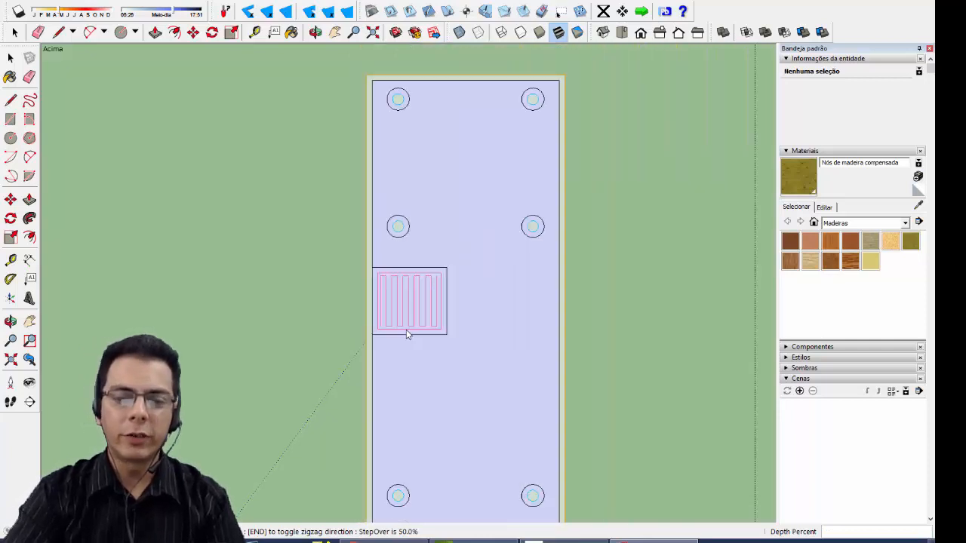
scroll(476, 237, down, 1)
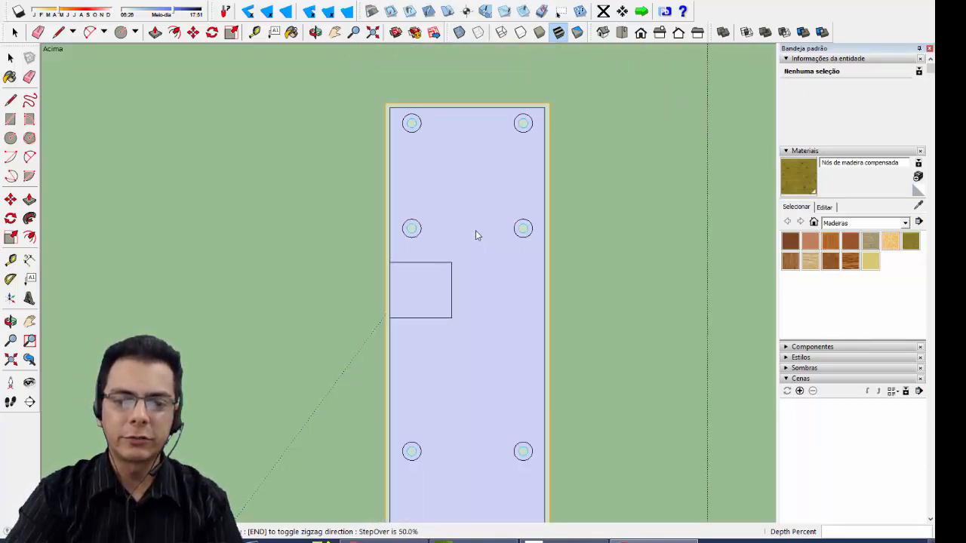
scroll(475, 230, down, 1)
scroll(480, 398, up, 2)
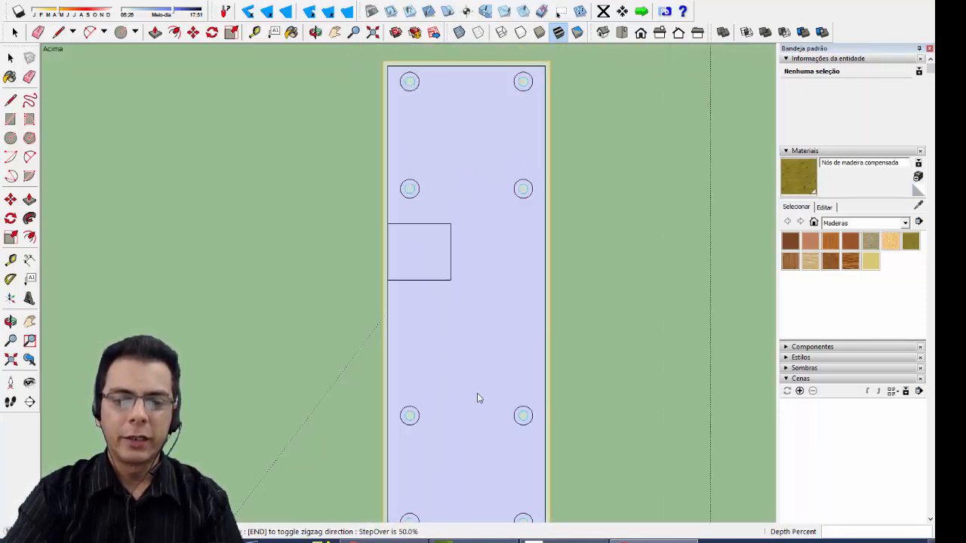
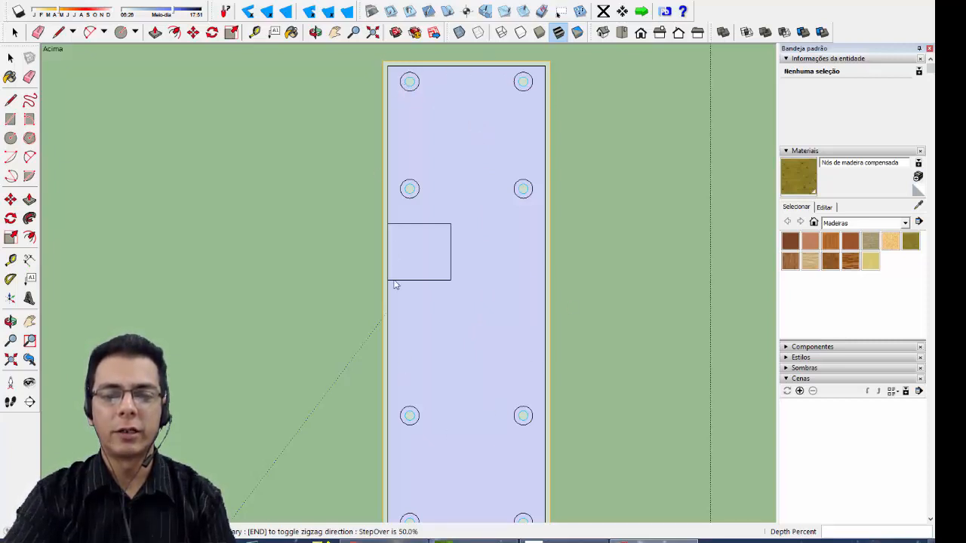
Check the material thickness in the cutting parameters and apply a zigzag pocket at 15% depth inside the rectangle at the plate's left edge
click(445, 257)
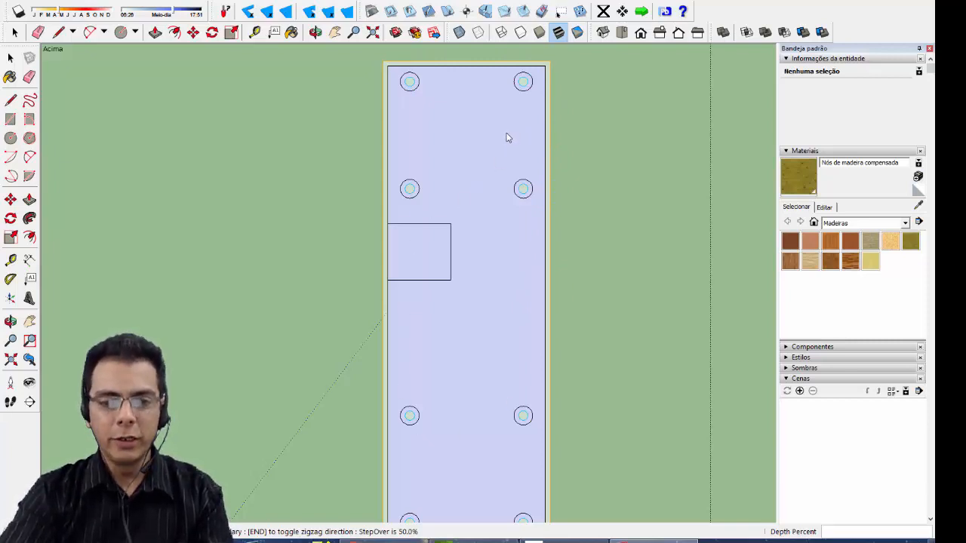
click(404, 230)
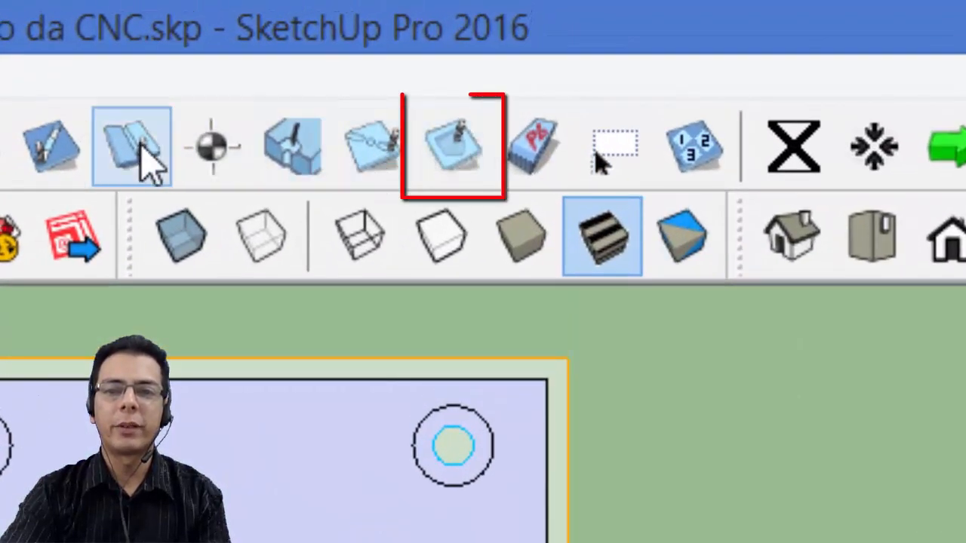
click(465, 156)
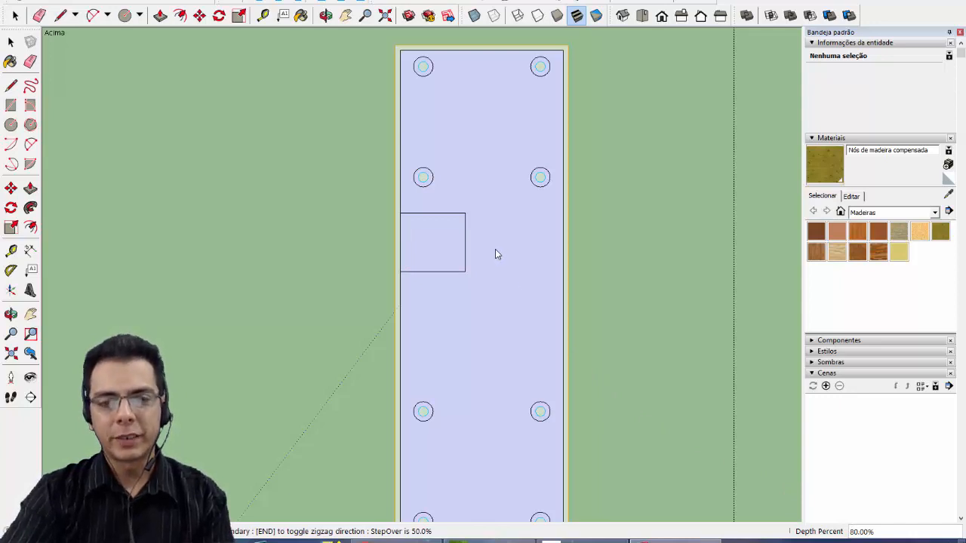
click(383, 2)
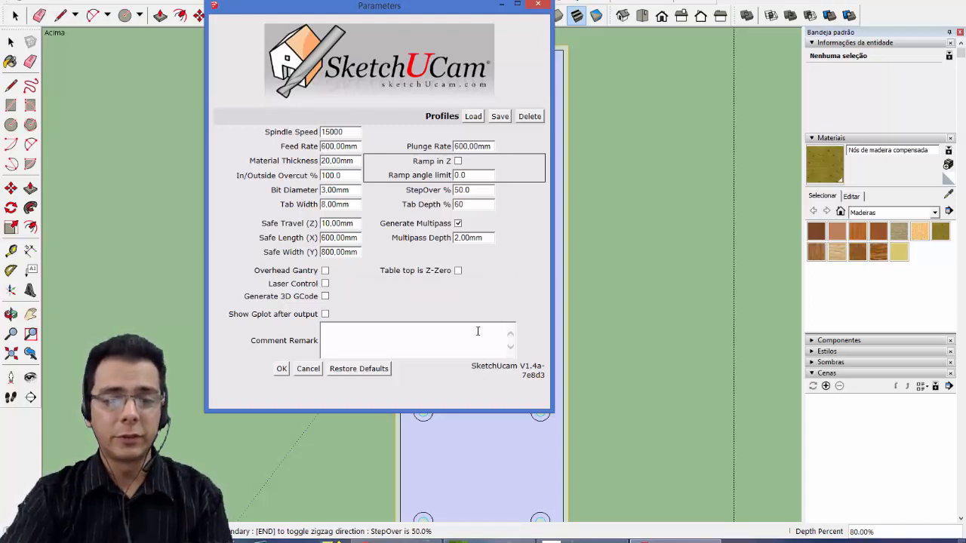
click(537, 6)
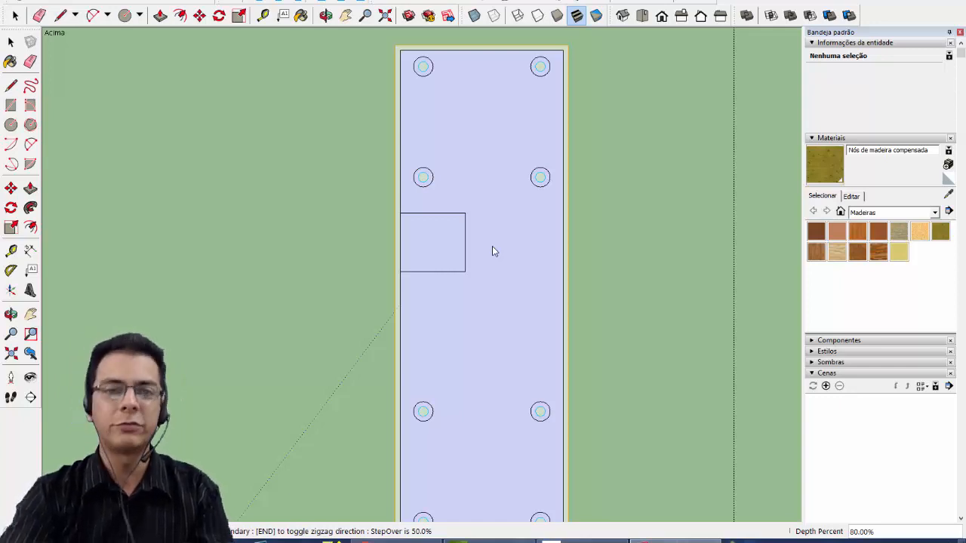
click(384, 1)
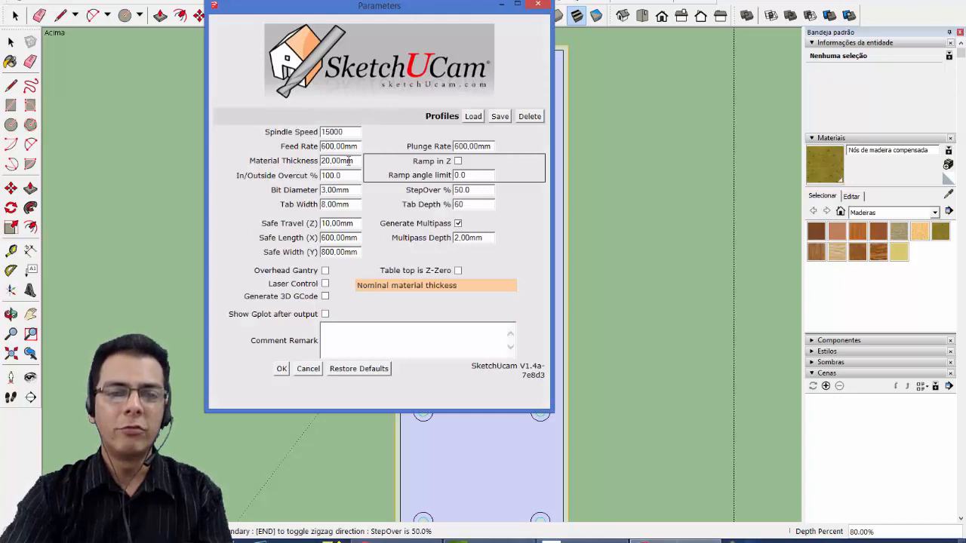
drag(349, 161, 316, 161)
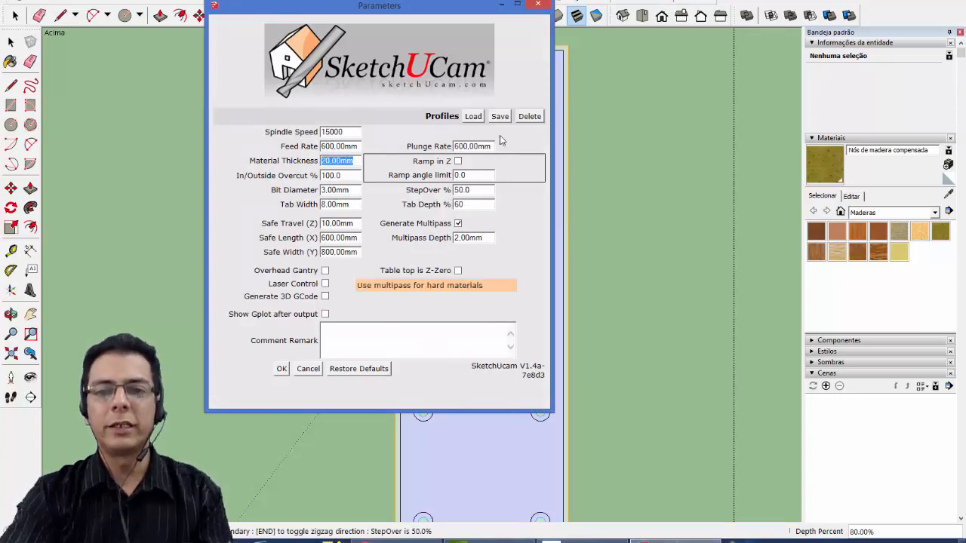
click(537, 5)
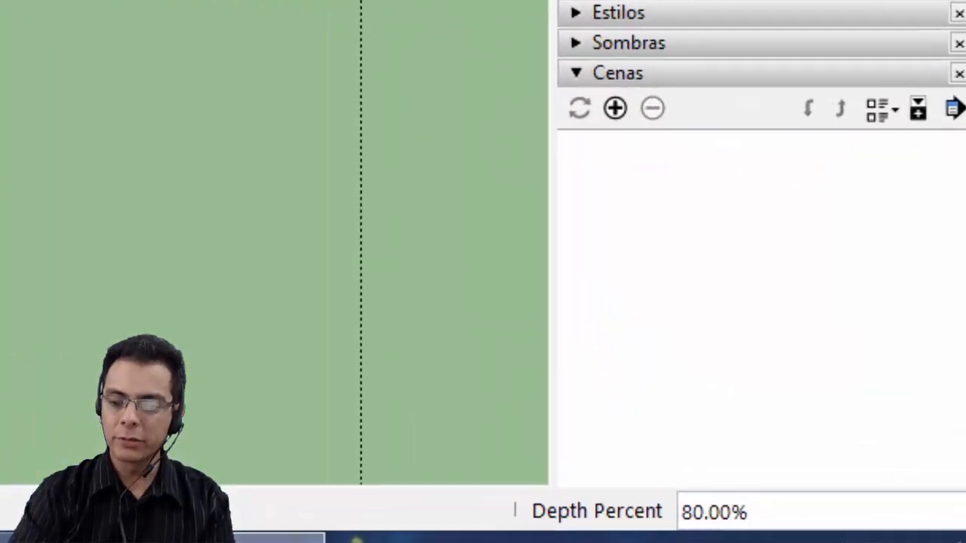
text(15)
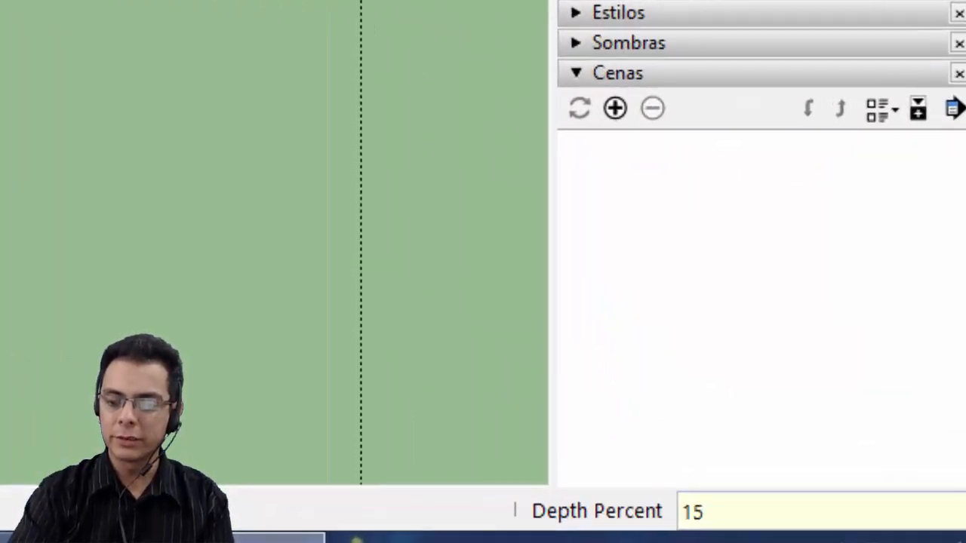
key(Return)
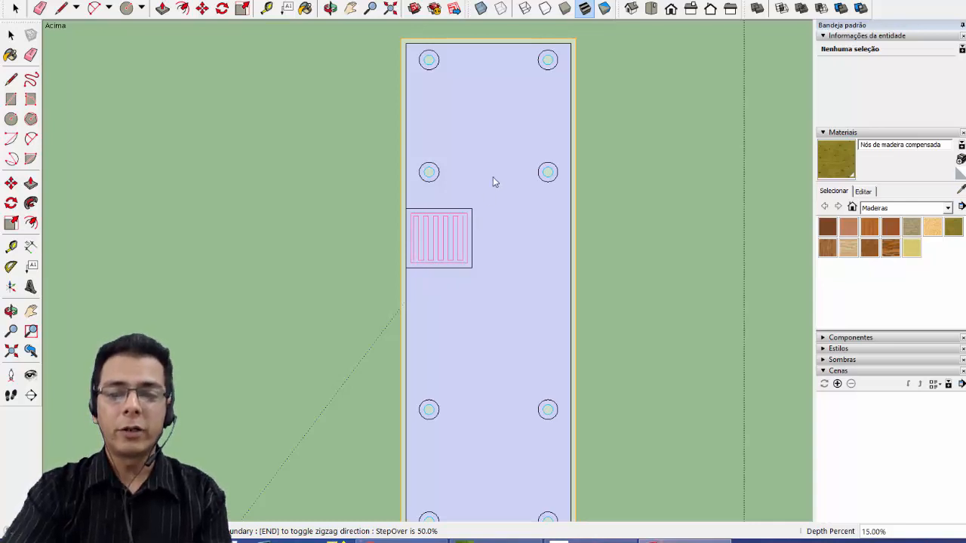
Place an hourglass marker near the plate's centre, between the pocket and the lower holes
scroll(494, 130, down, 2)
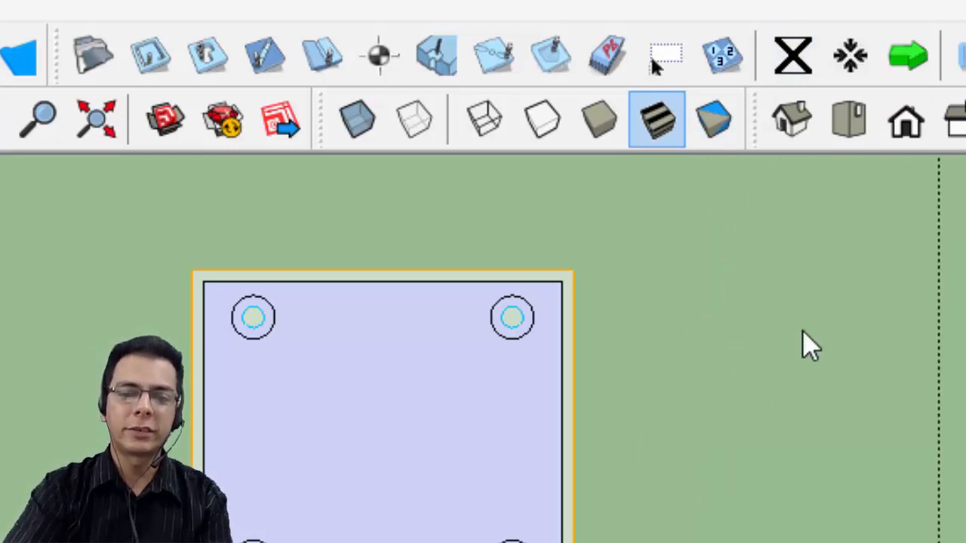
scroll(802, 334, down, 3)
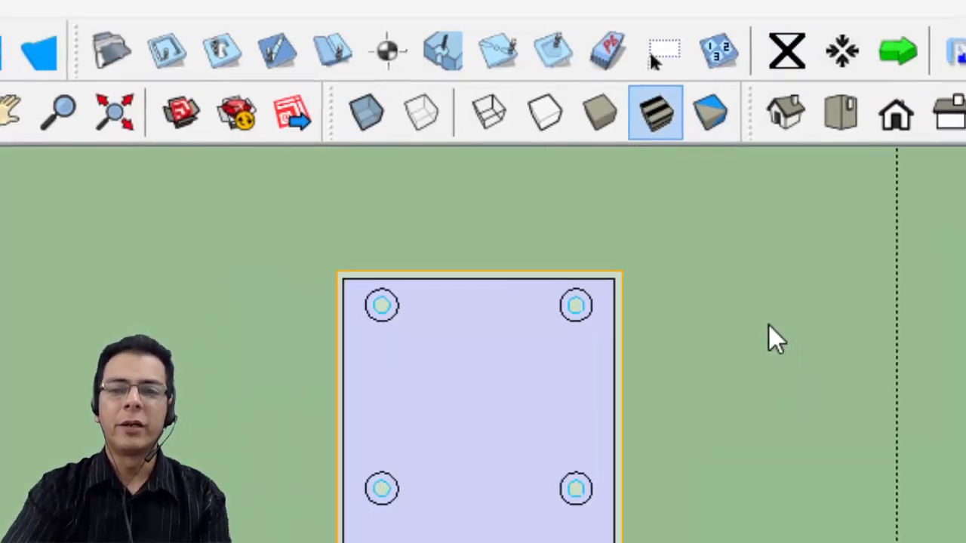
scroll(768, 328, down, 4)
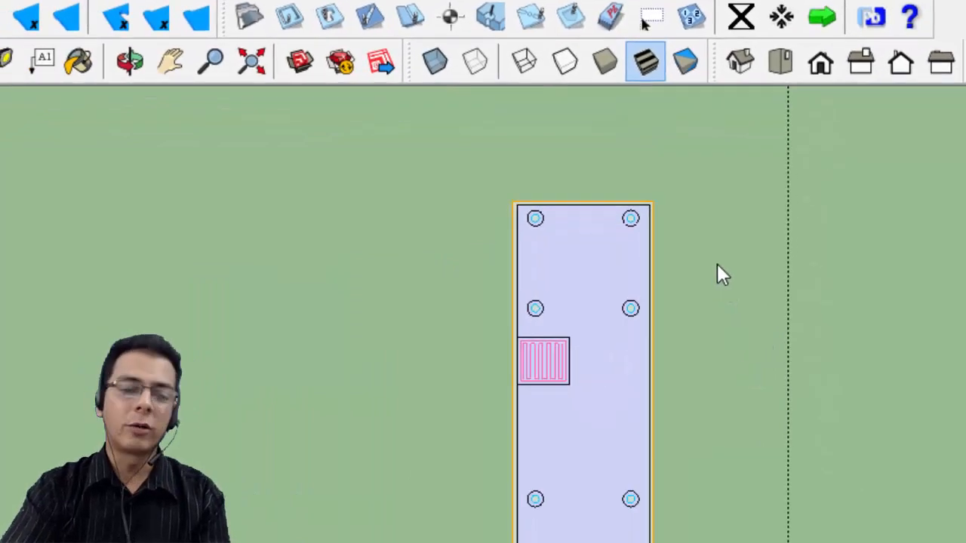
scroll(719, 275, down, 5)
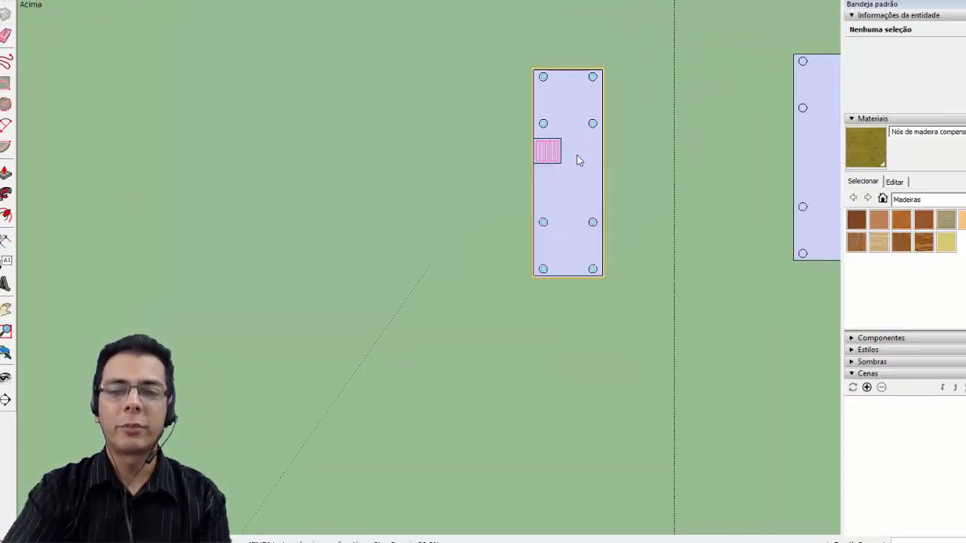
scroll(576, 162, down, 3)
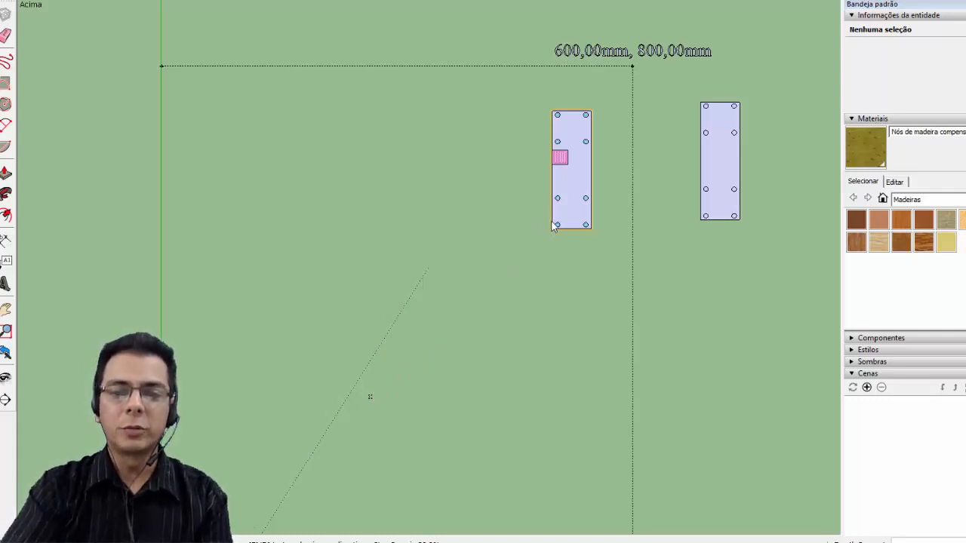
scroll(530, 126, down, 3)
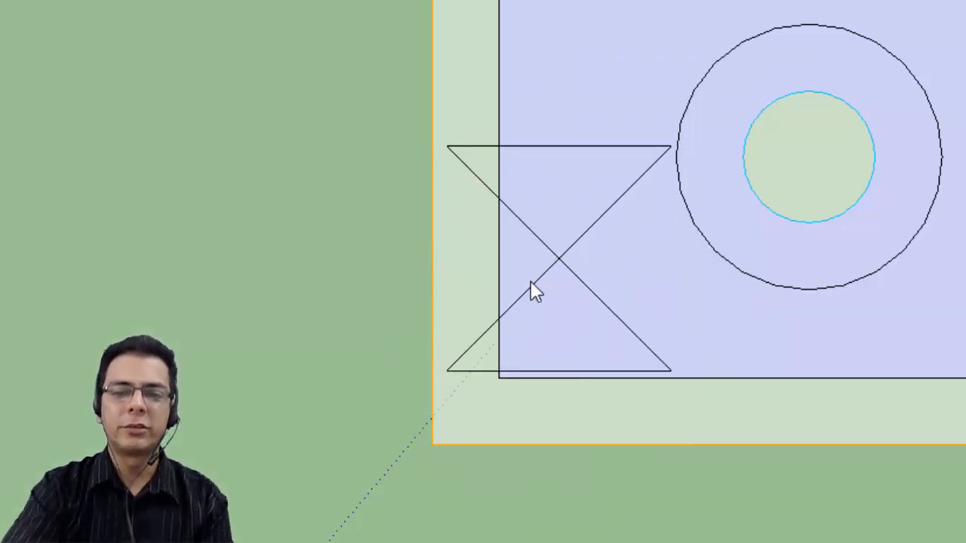
scroll(531, 290, down, 3)
scroll(487, 506, down, 1)
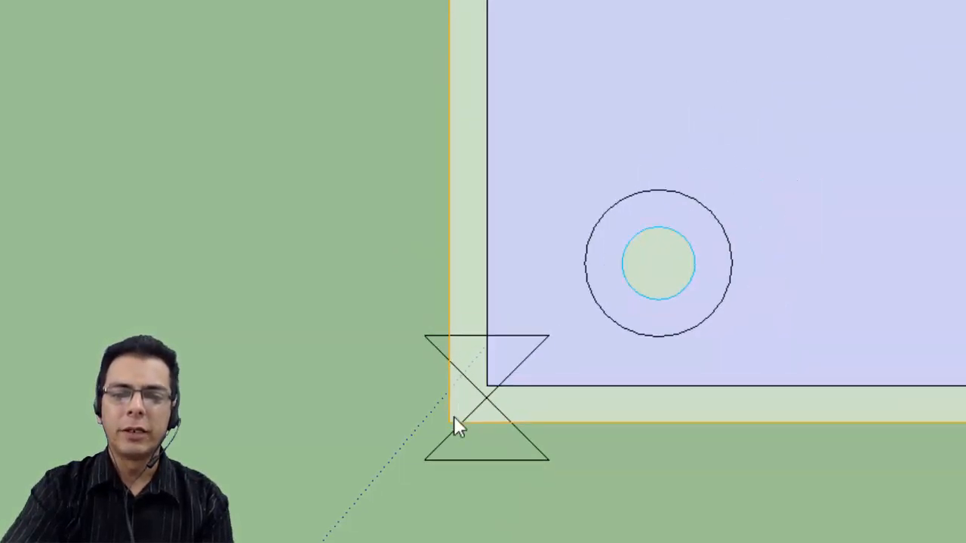
scroll(445, 438, down, 1)
scroll(526, 347, down, 2)
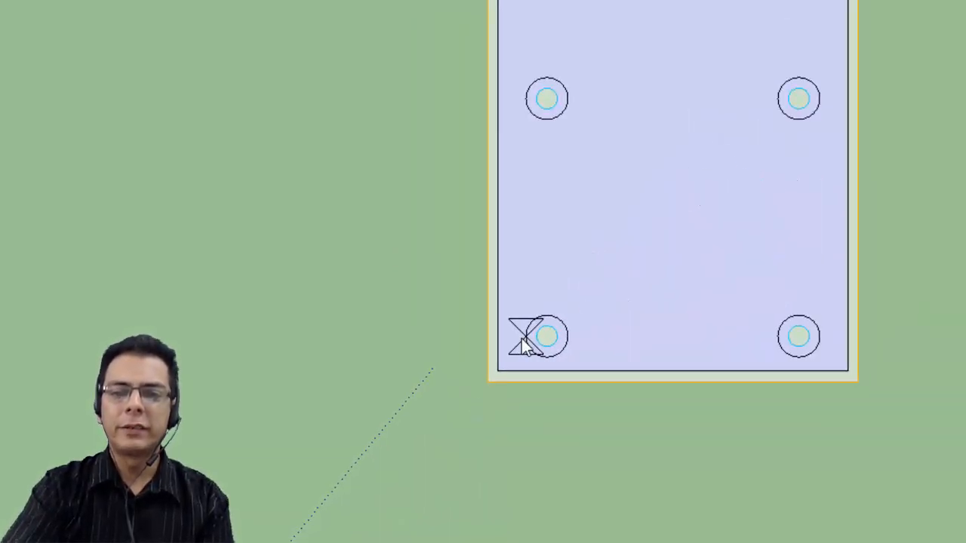
scroll(526, 343, down, 3)
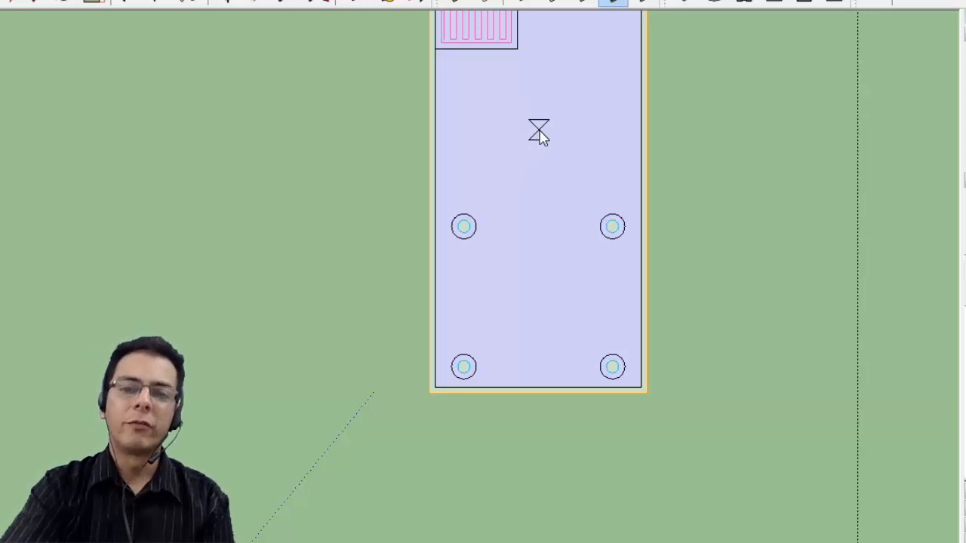
click(539, 130)
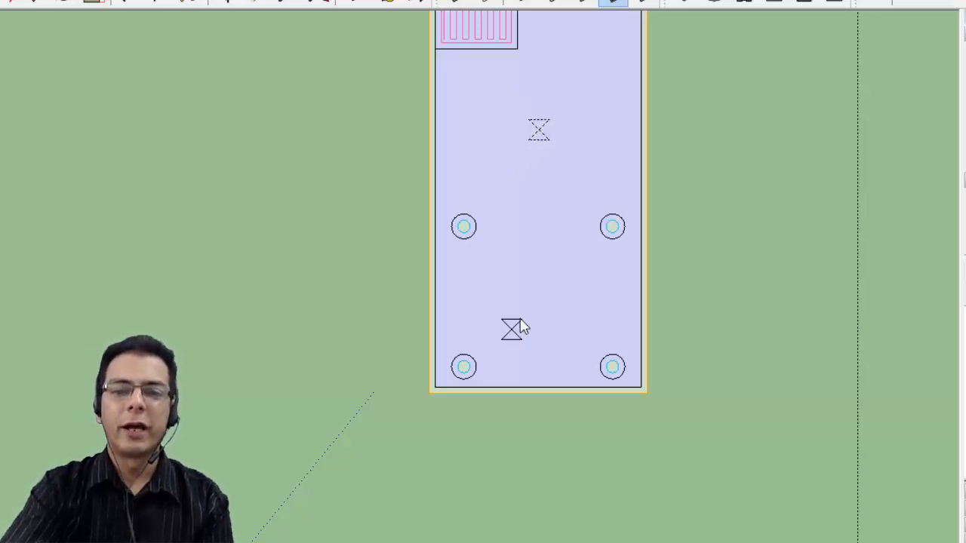
Examine the hourglass marker's placement on the plate against the dotted work area and the neighbouring parts
scroll(540, 226, down, 2)
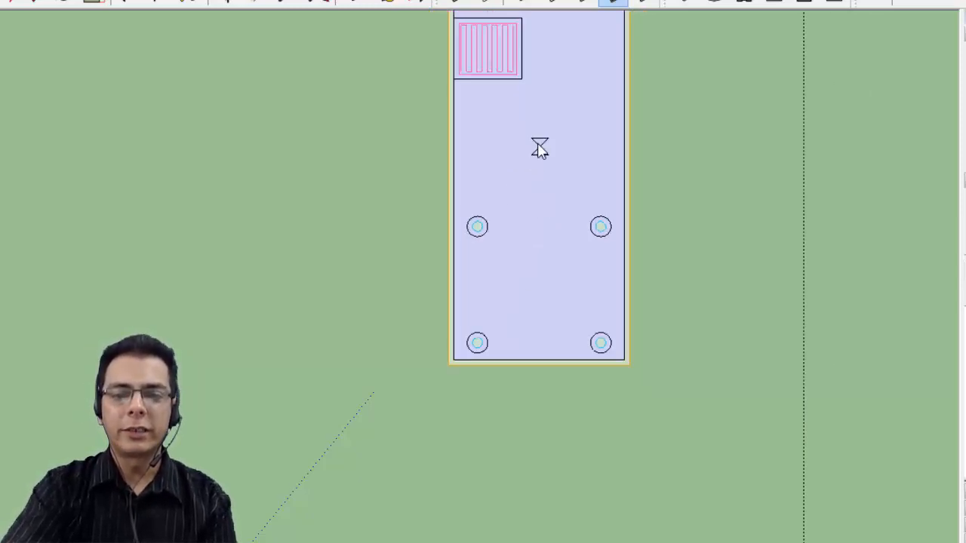
scroll(506, 322, down, 3)
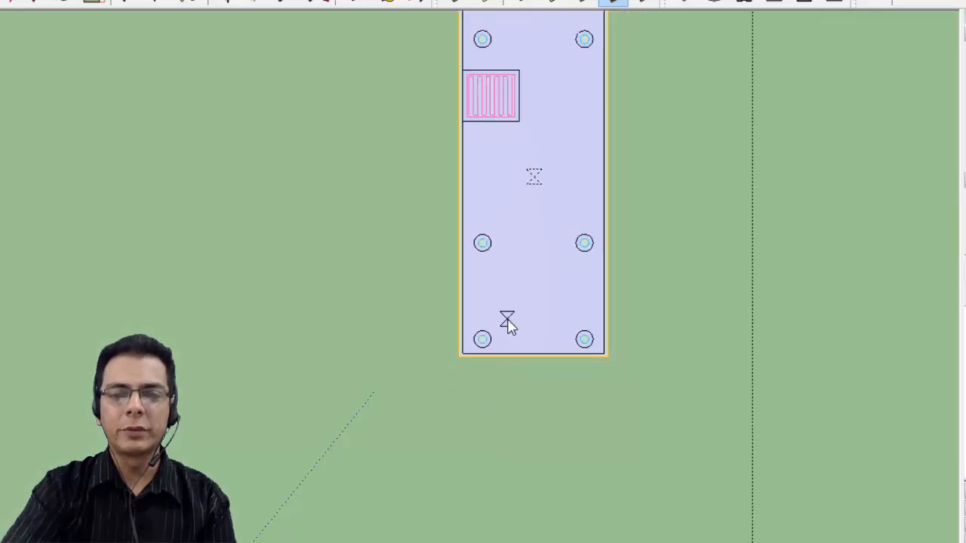
scroll(510, 321, down, 1)
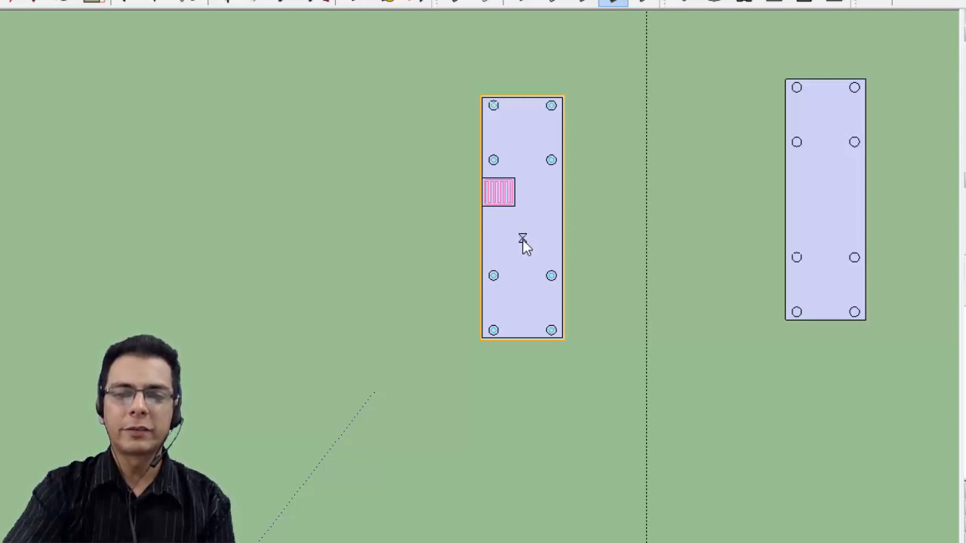
scroll(547, 207, down, 2)
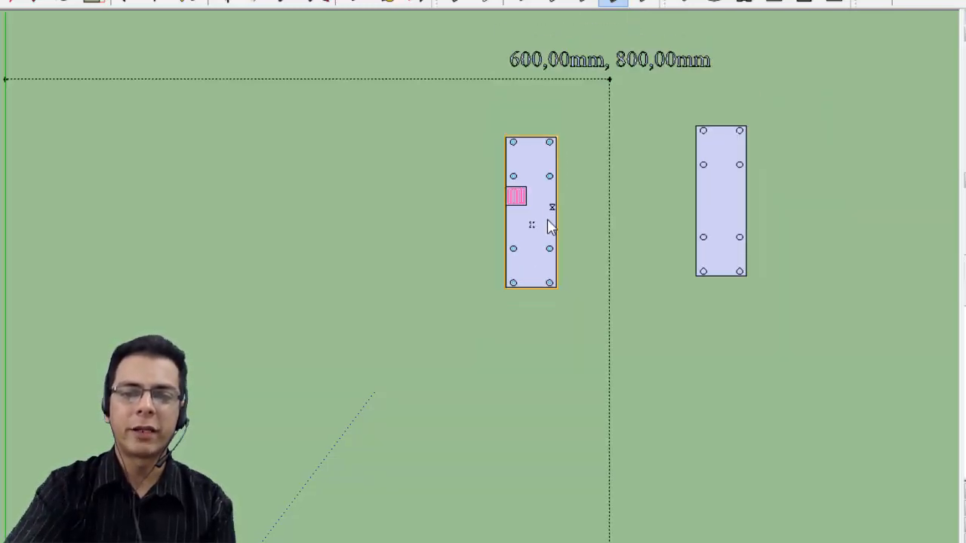
scroll(549, 192, down, 3)
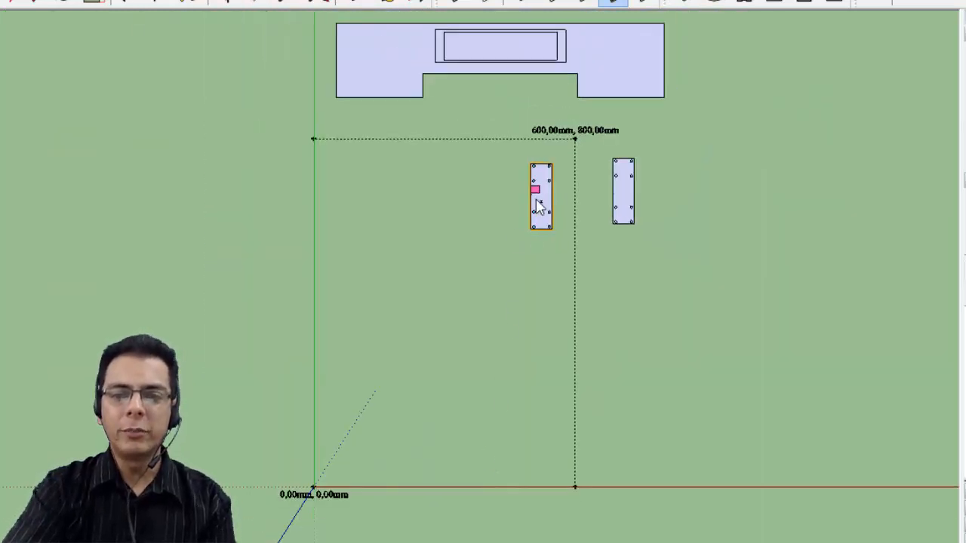
scroll(537, 206, up, 6)
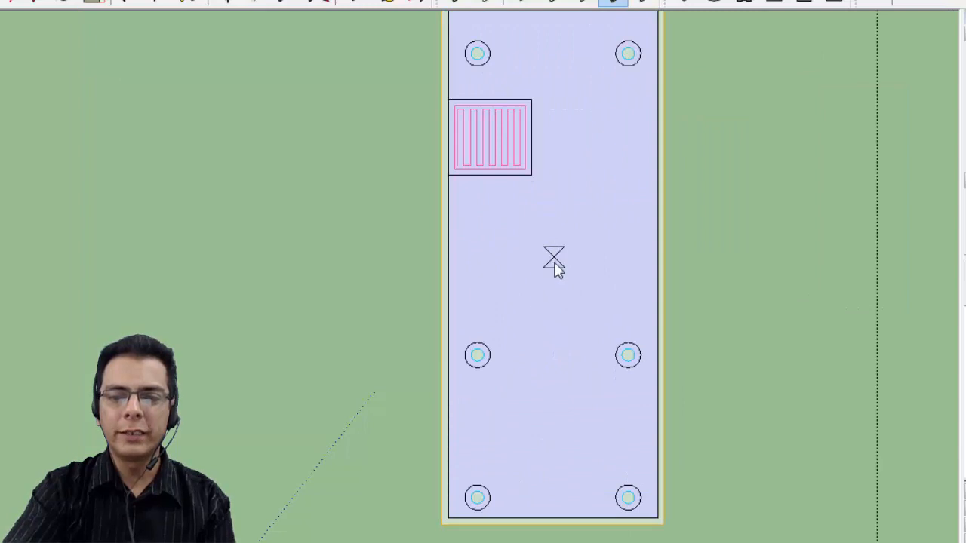
click(554, 264)
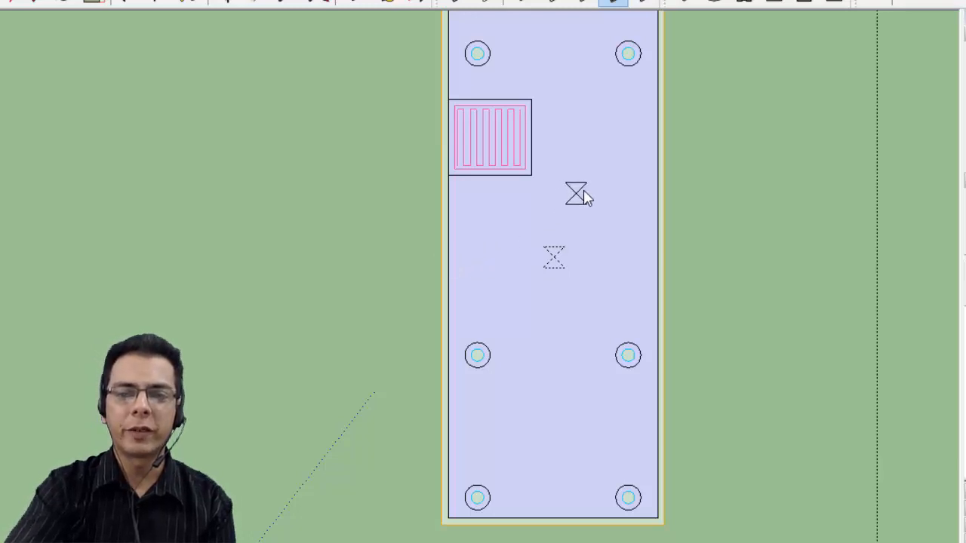
Examine the marked plate's position relative to the work area's 0,0 origin and return to the hourglass marker
scroll(583, 195, down, 2)
scroll(587, 198, down, 5)
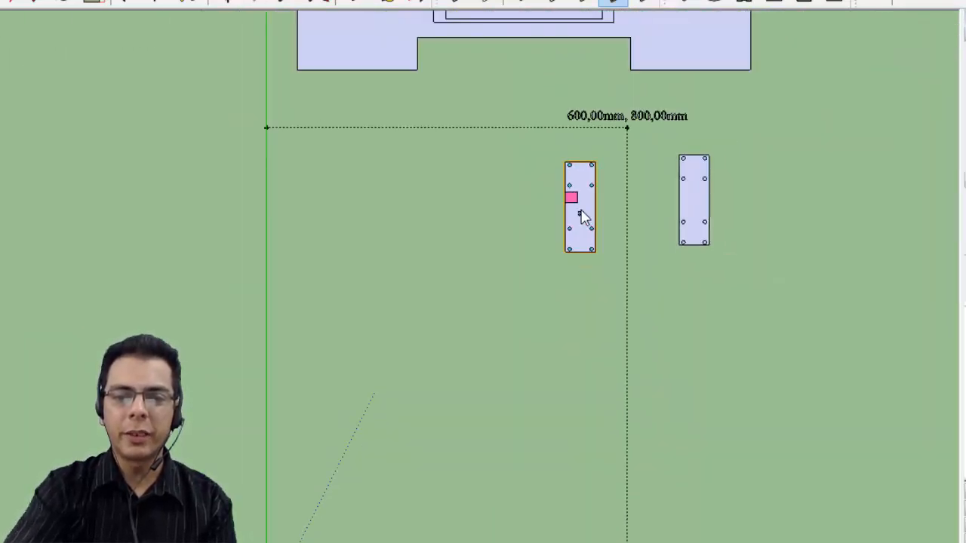
scroll(582, 217, down, 2)
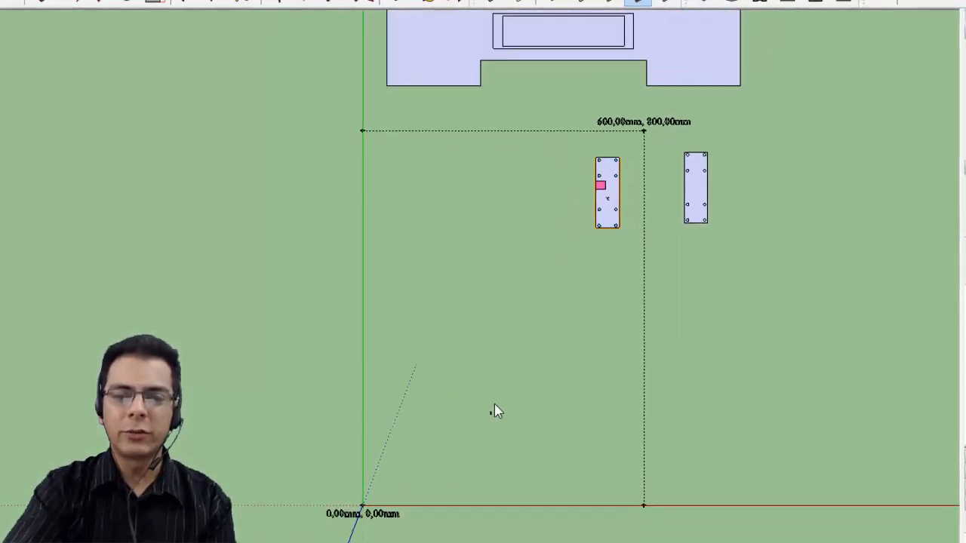
scroll(417, 457, up, 5)
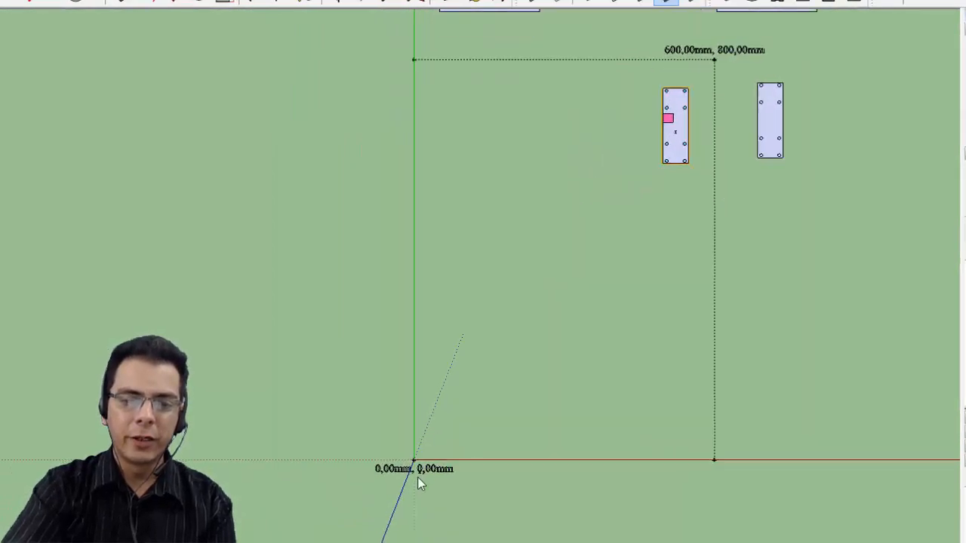
scroll(409, 451, up, 1)
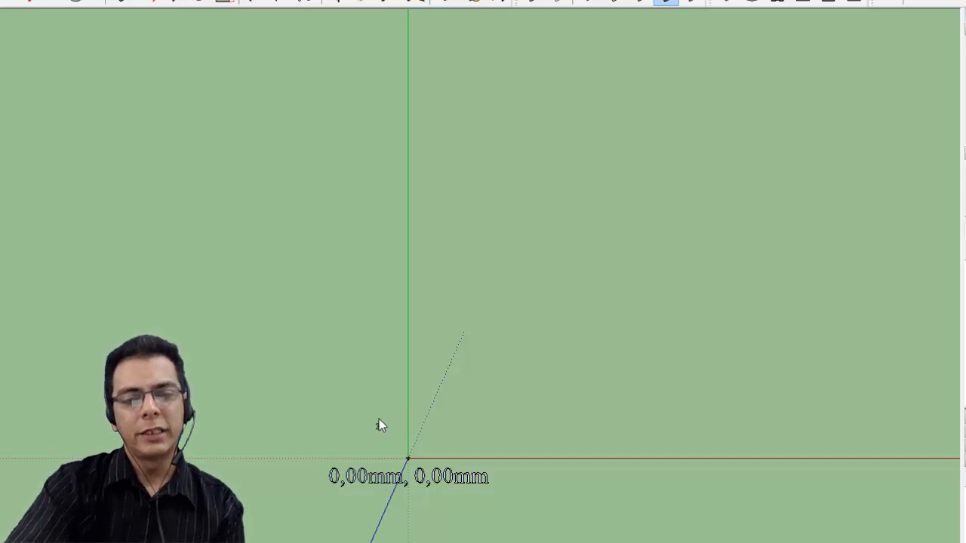
scroll(482, 390, down, 5)
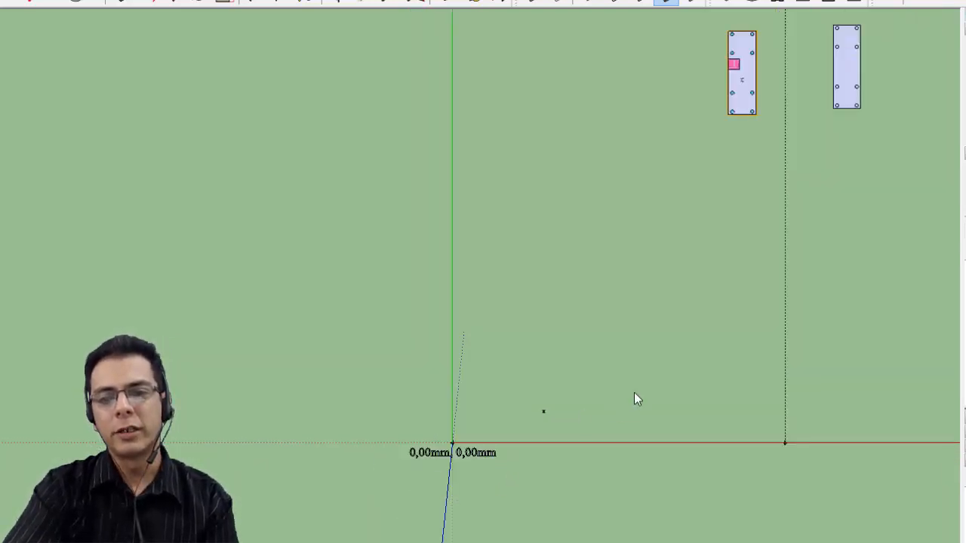
scroll(703, 184, up, 5)
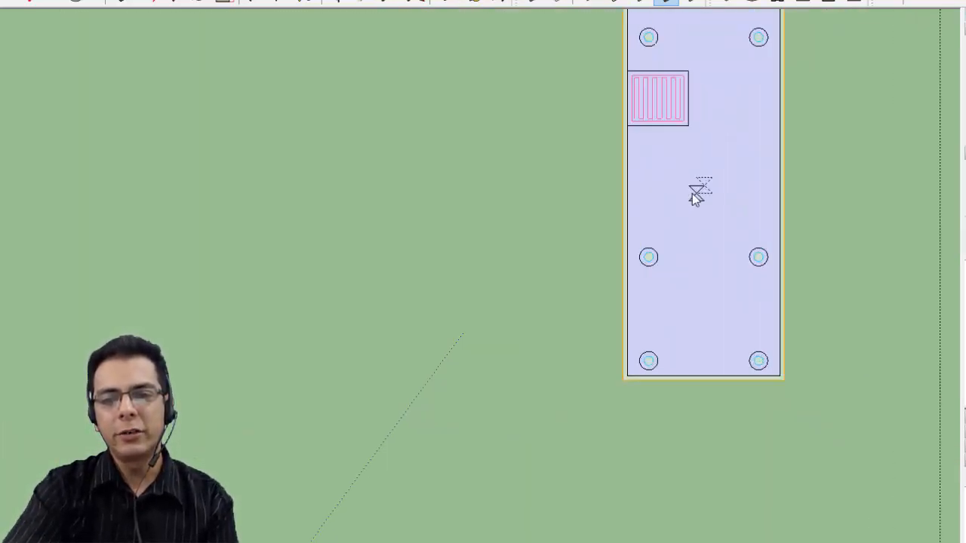
click(604, 176)
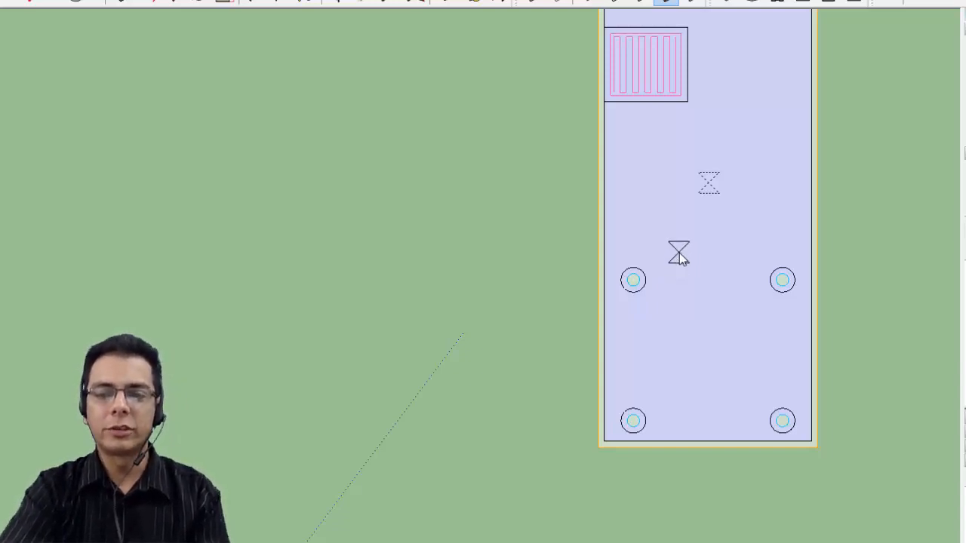
click(700, 219)
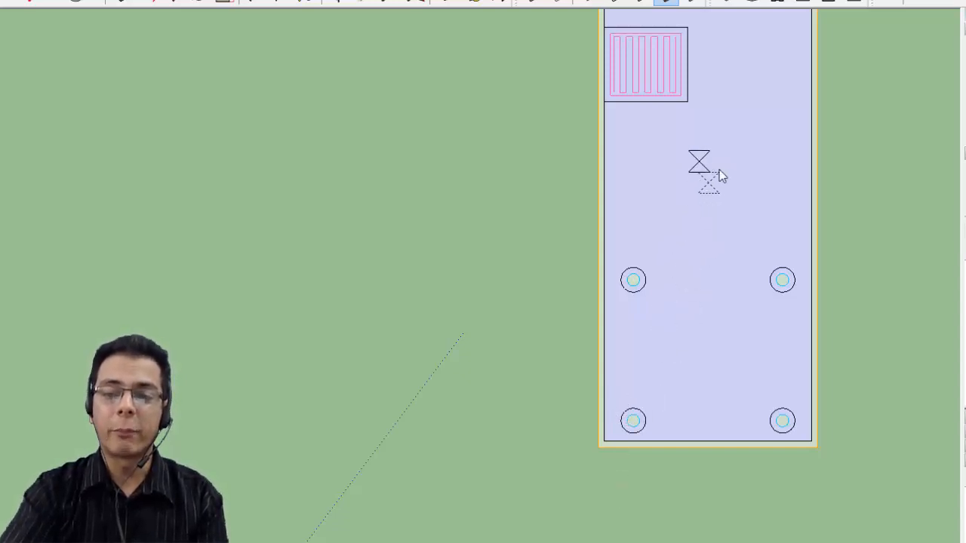
Set the 0,0 offset point at the lower-left corner of the plate's outside cut contour
scroll(713, 216, down, 1)
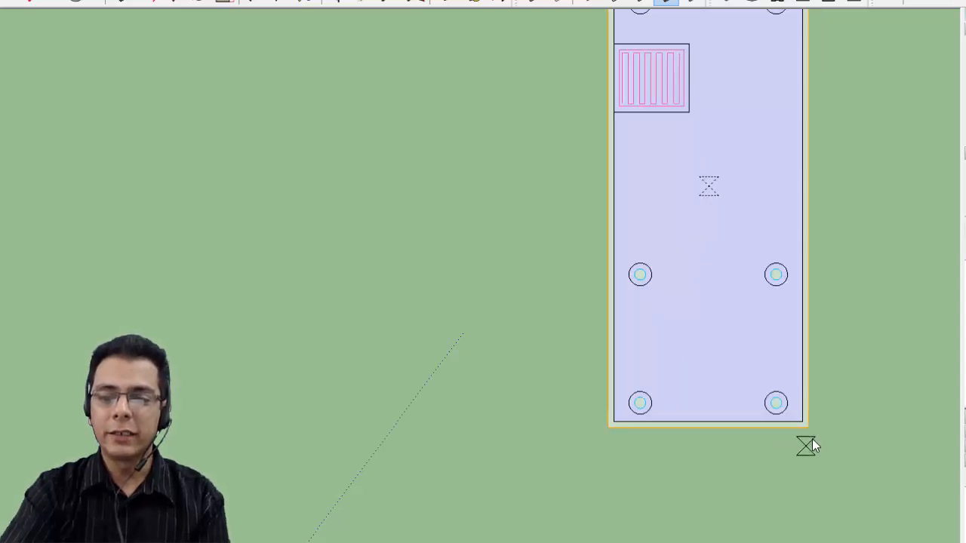
scroll(754, 392, down, 5)
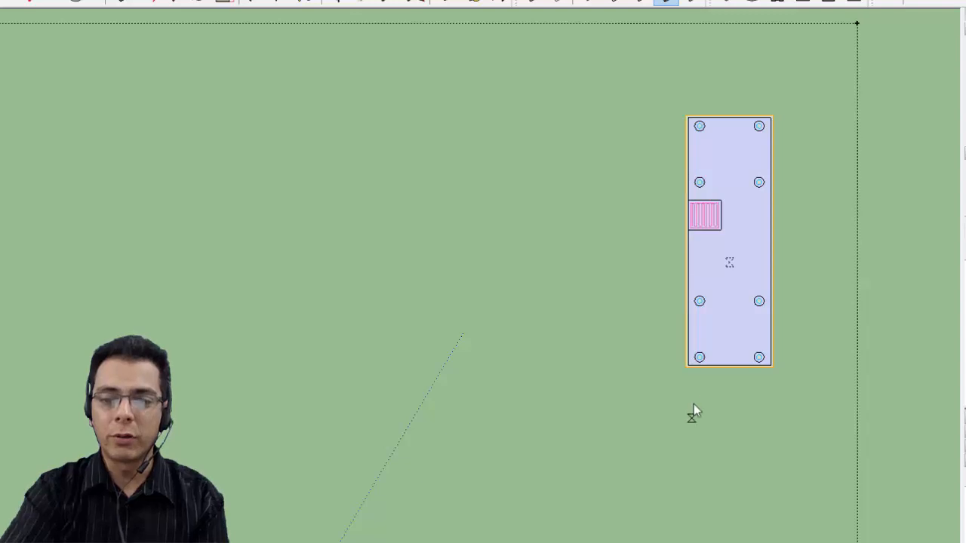
scroll(683, 362, up, 5)
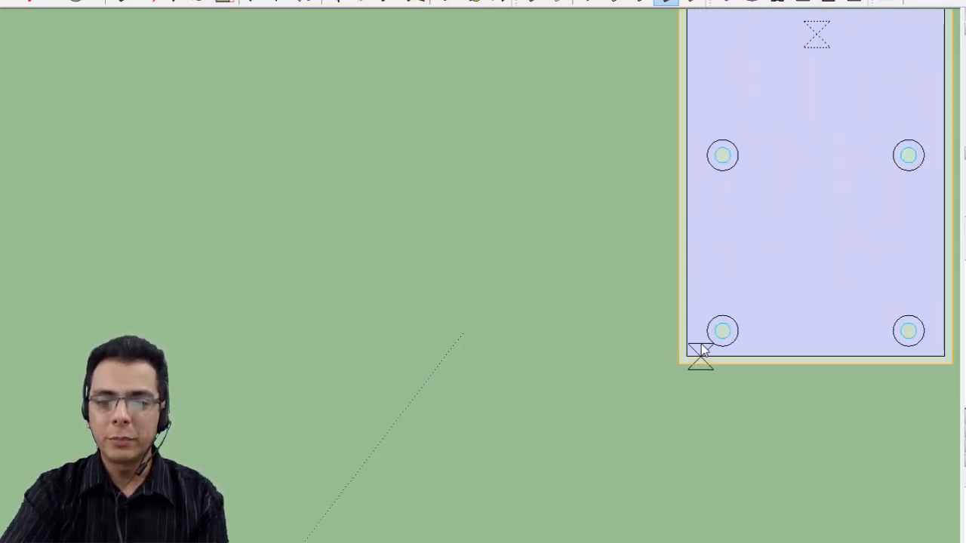
scroll(691, 361, up, 3)
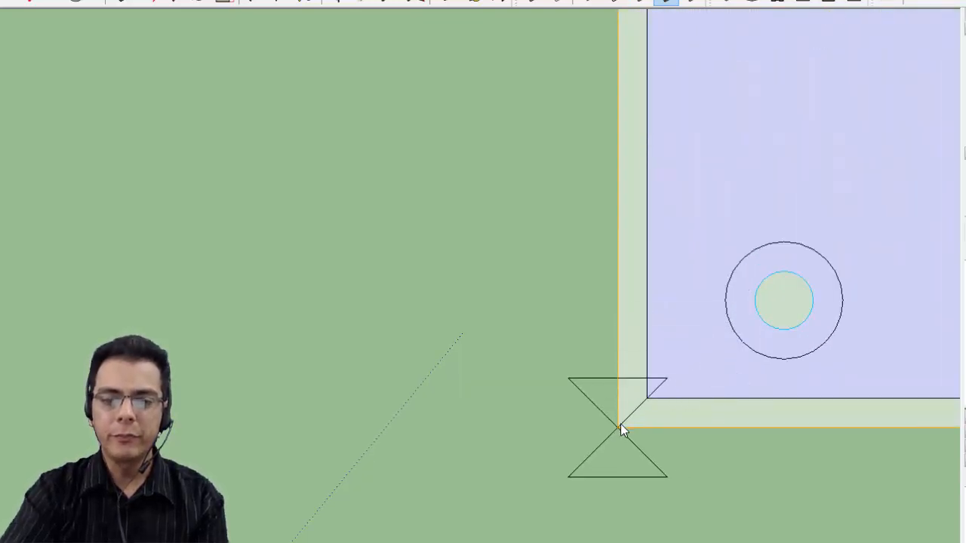
click(617, 427)
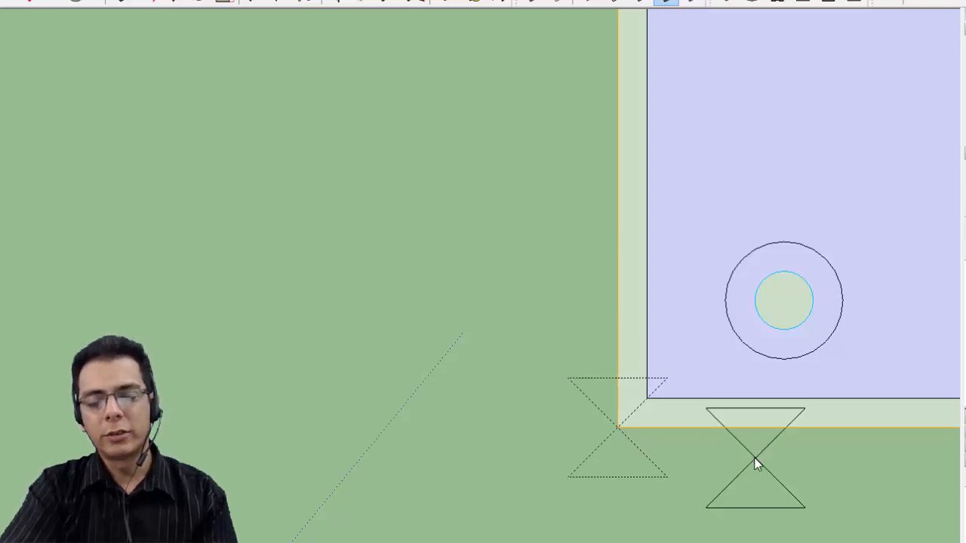
Restart the Set 0,0 offset tool and place the X0,Y0 point on the outside contour's lower-left corner again
scroll(626, 351, down, 5)
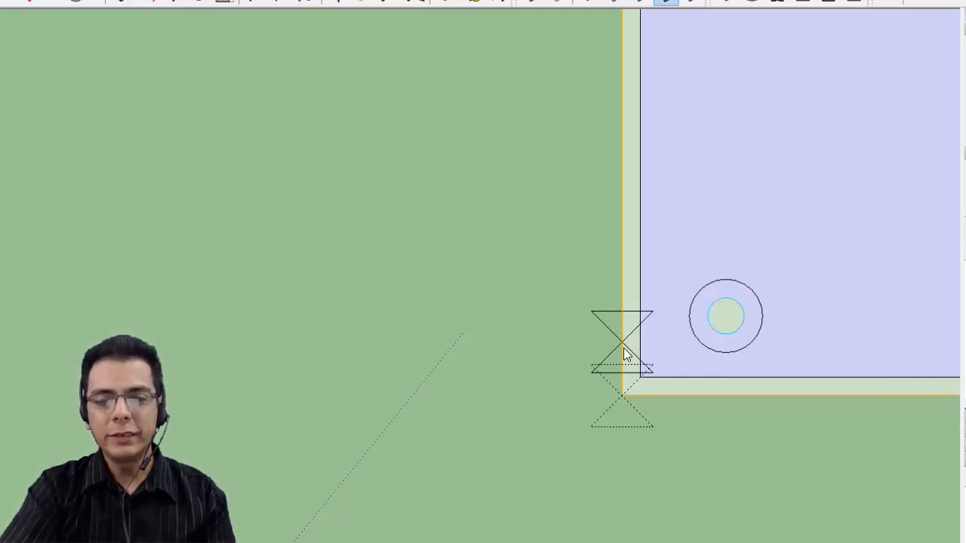
scroll(633, 362, down, 6)
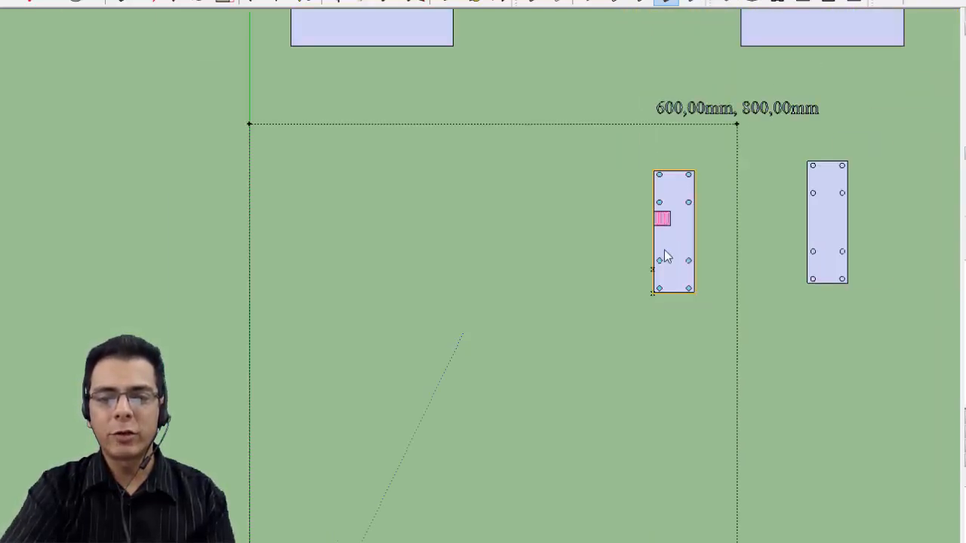
scroll(666, 248, down, 1)
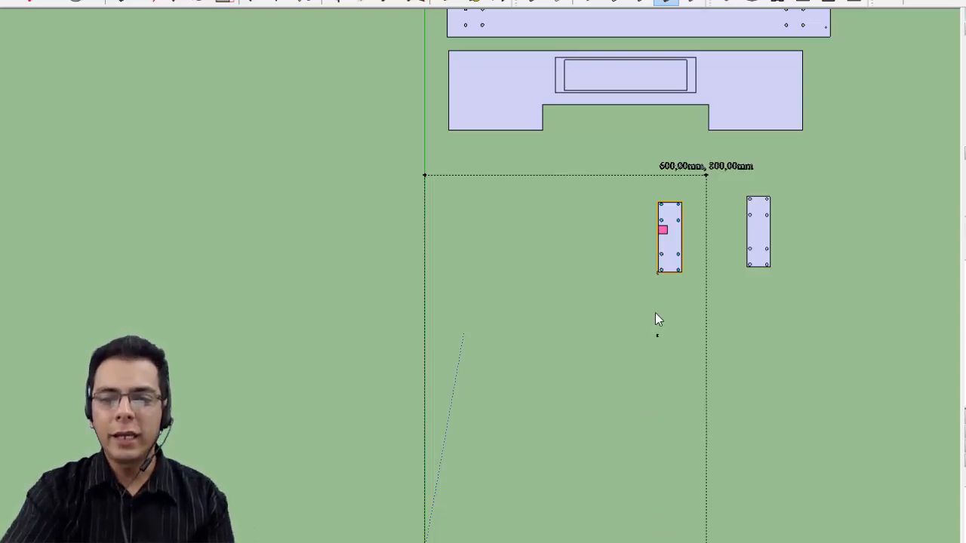
scroll(658, 276, up, 6)
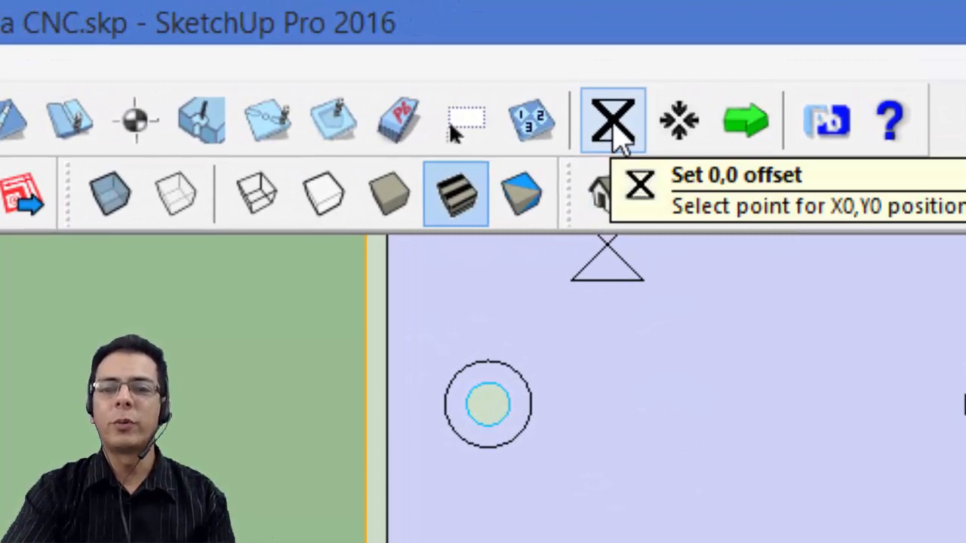
click(612, 124)
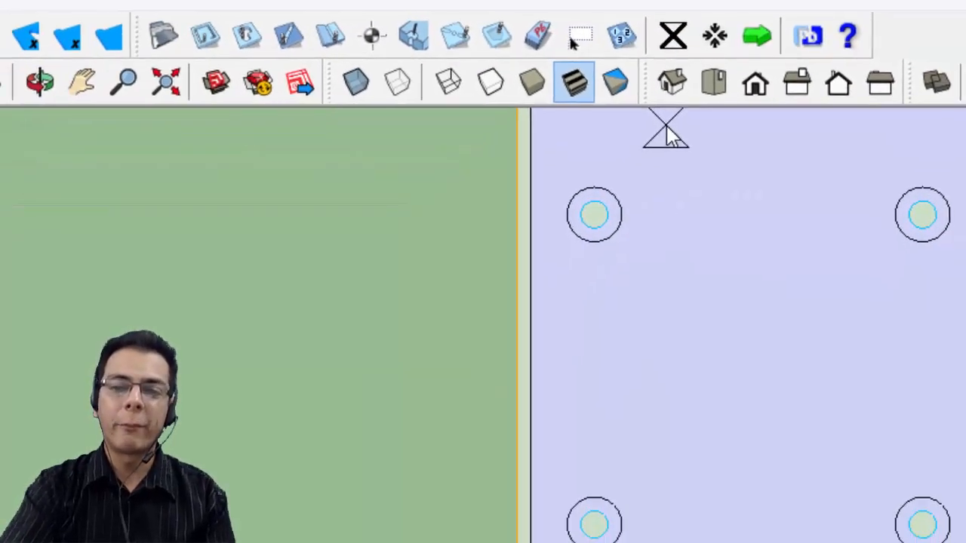
scroll(688, 155, down, 9)
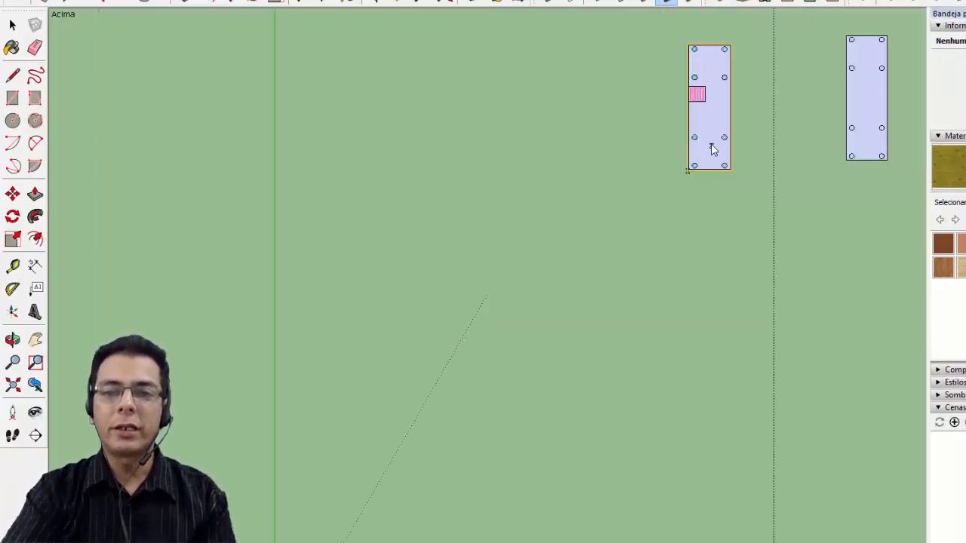
scroll(713, 150, down, 3)
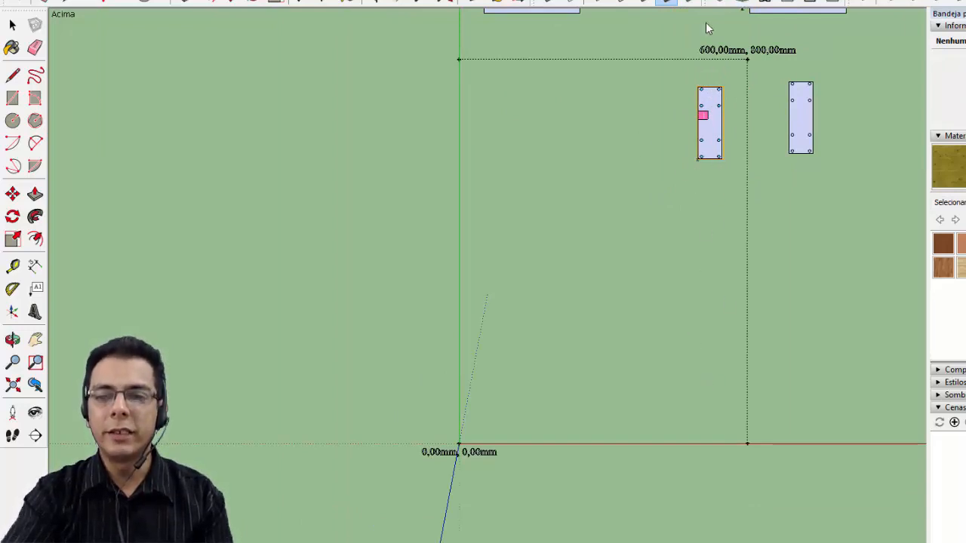
scroll(696, 161, up, 10)
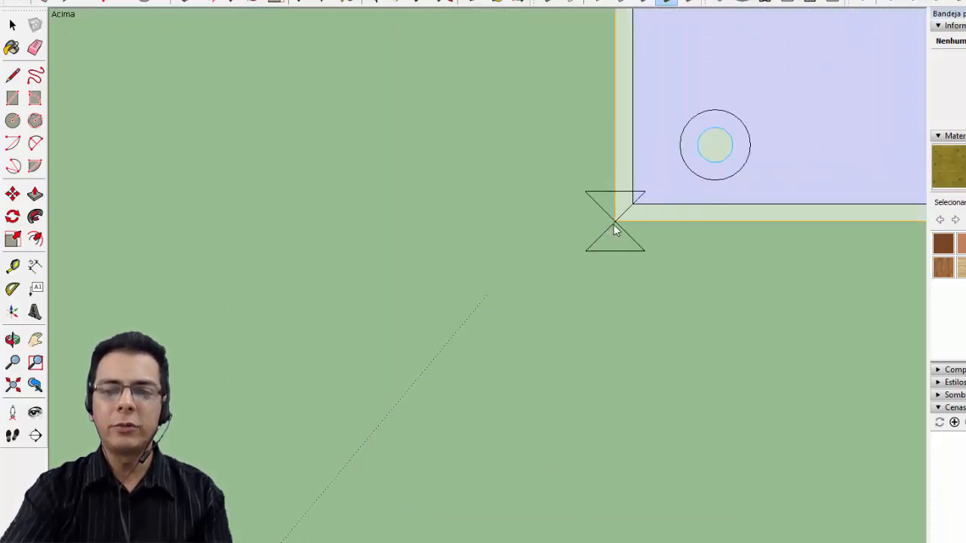
click(615, 225)
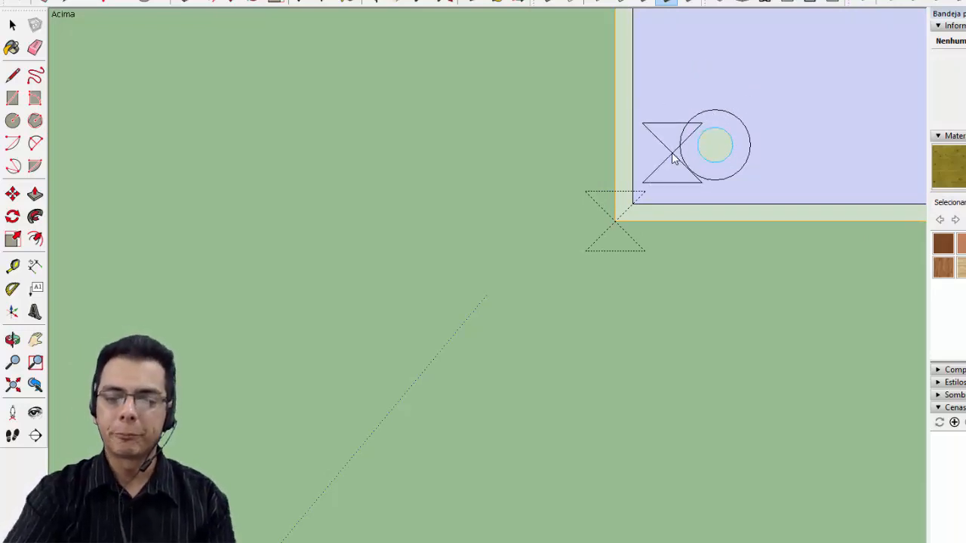
click(672, 187)
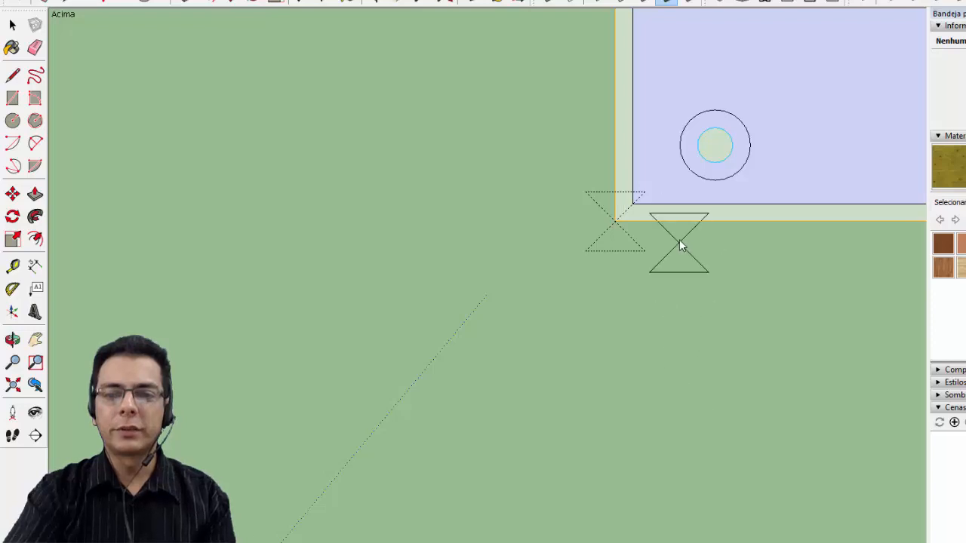
Start generating the Phlatboyz G-code for the plate and choose the GCODE video folder as its destination
scroll(666, 195, down, 4)
scroll(674, 173, down, 3)
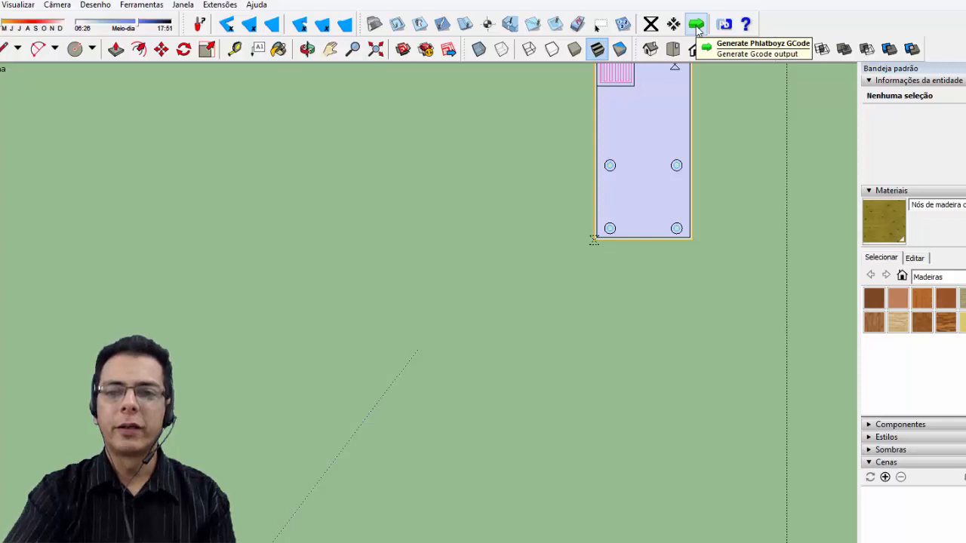
click(697, 26)
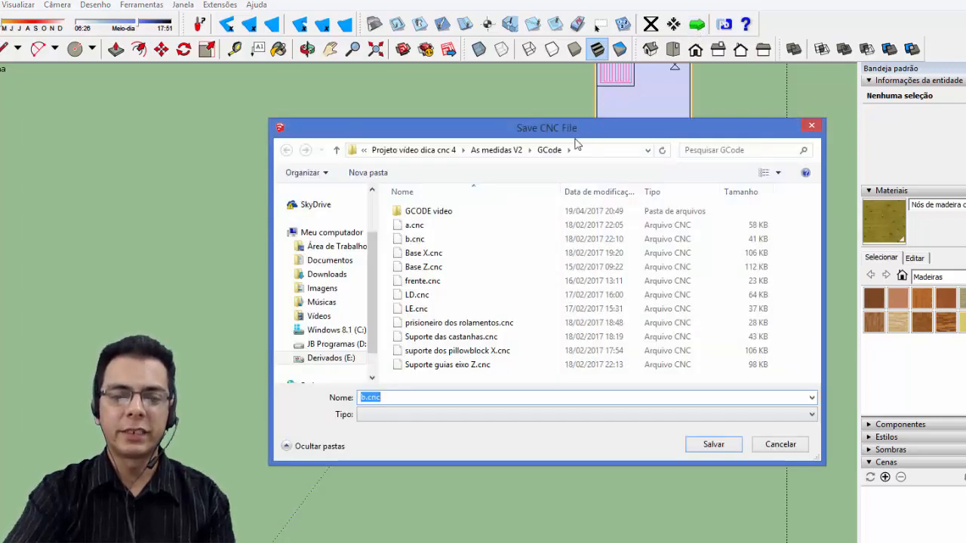
drag(577, 136, 573, 162)
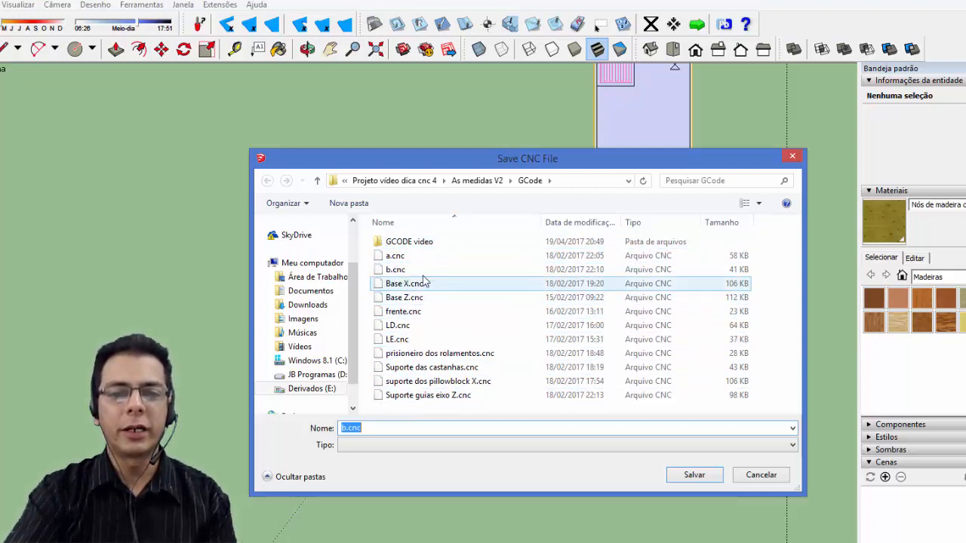
double_click(388, 242)
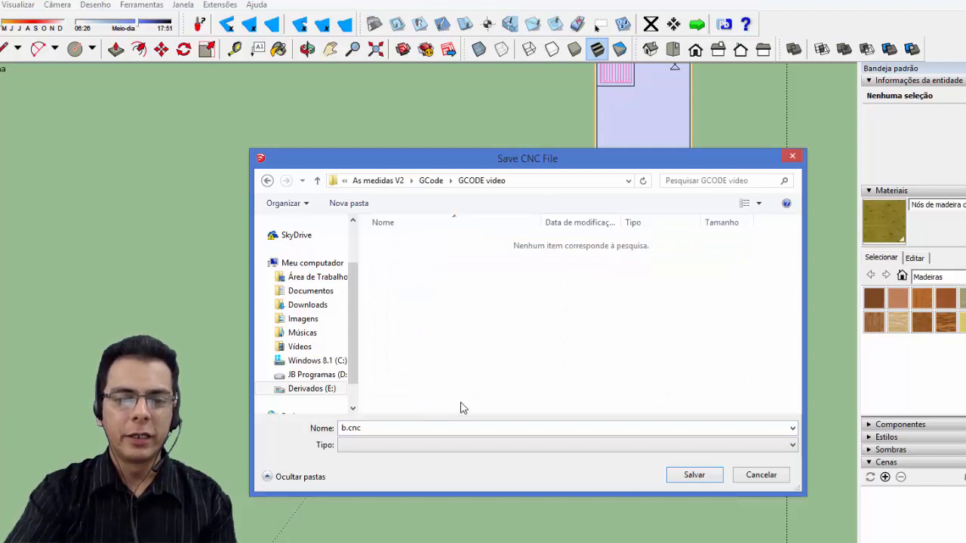
Name the CNC file "suporte do pilowblock.cnc" and save it
double_click(366, 428)
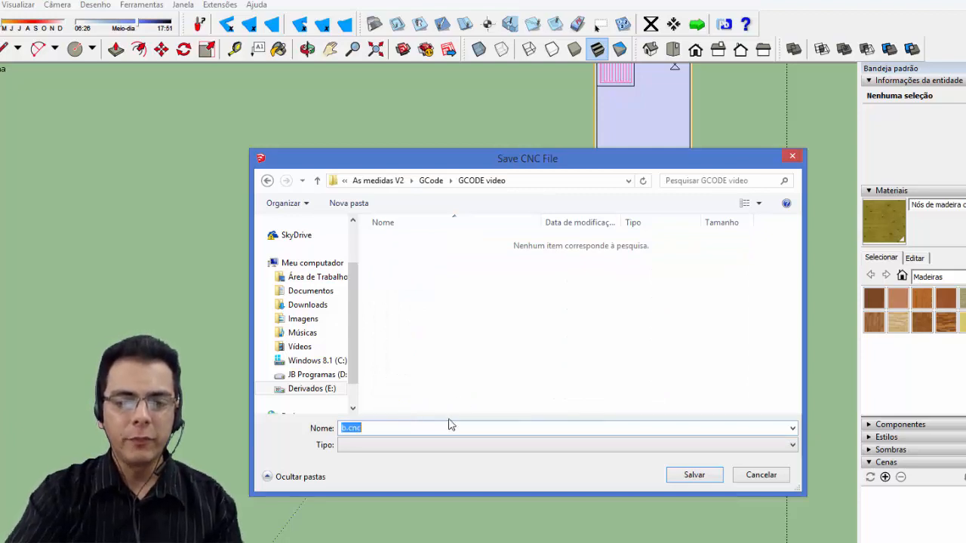
click(348, 428)
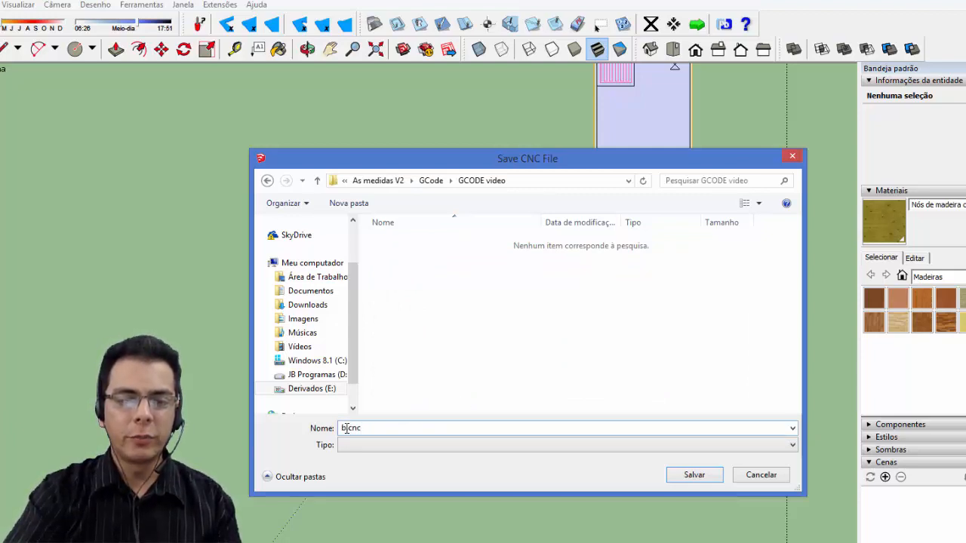
drag(347, 428, 332, 434)
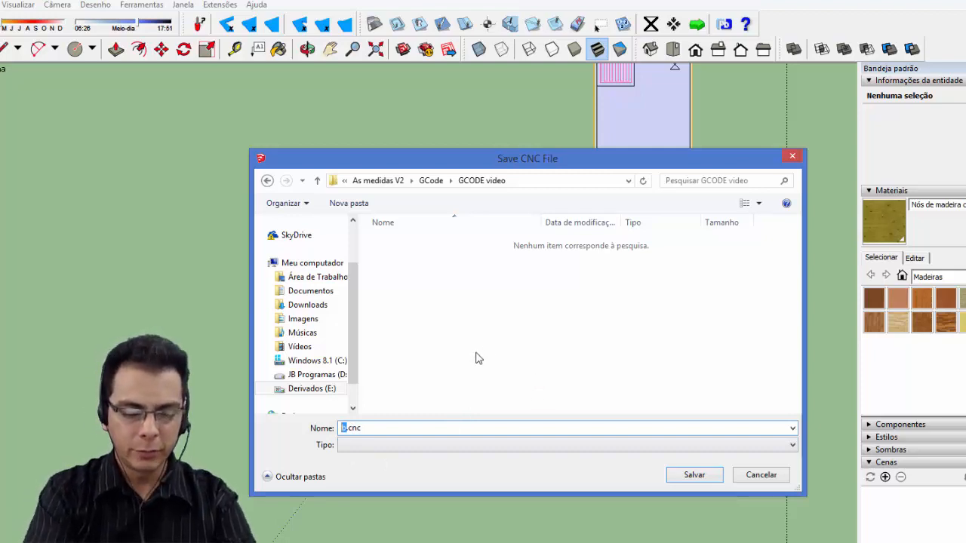
text(su)
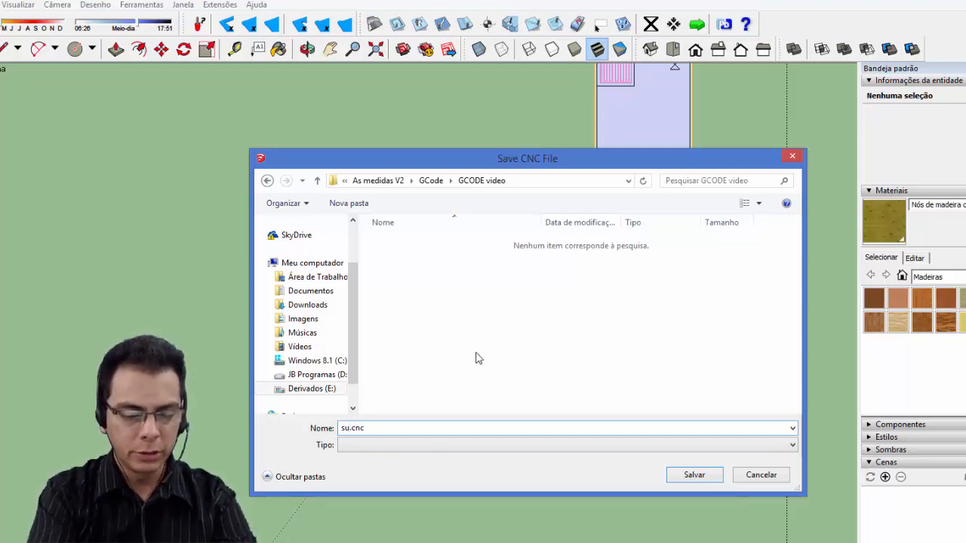
text(porte)
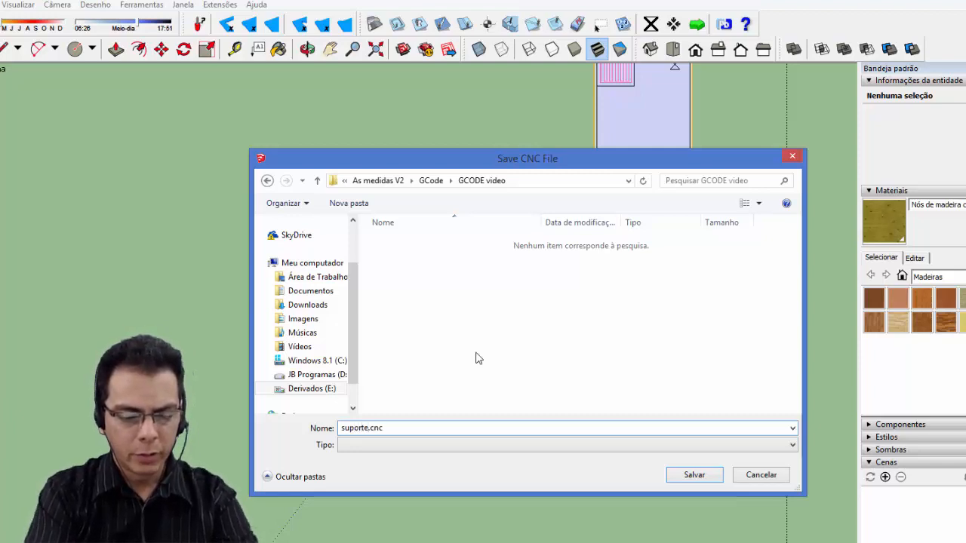
text( do)
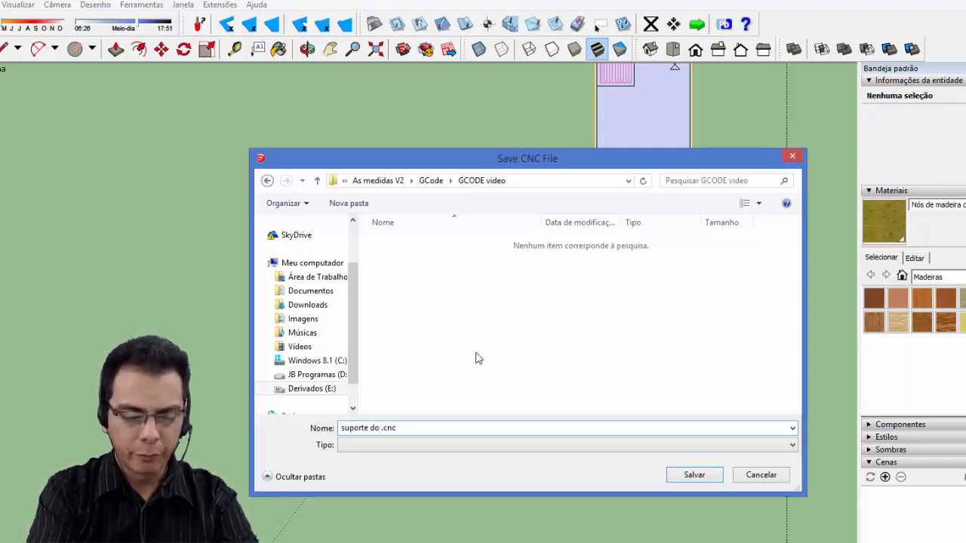
text( pi)
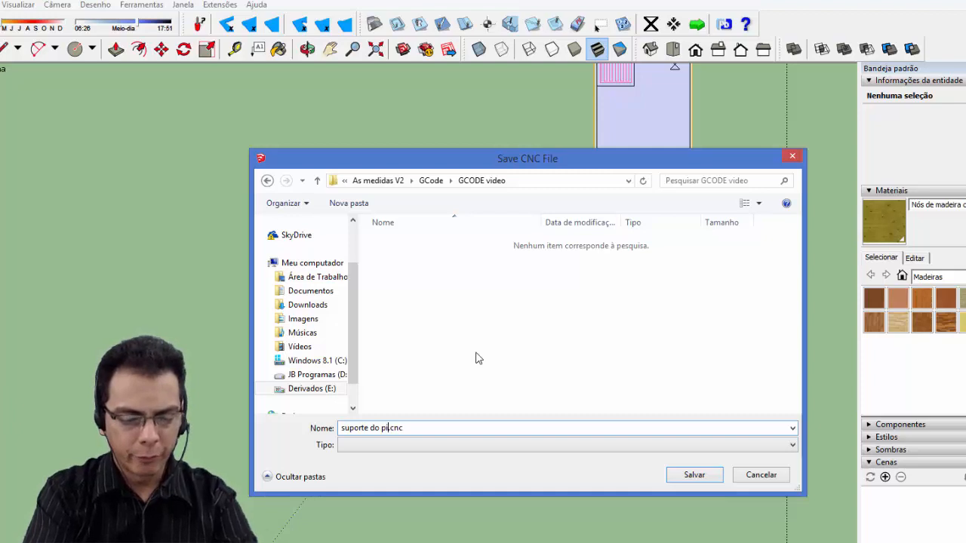
text(lowblo)
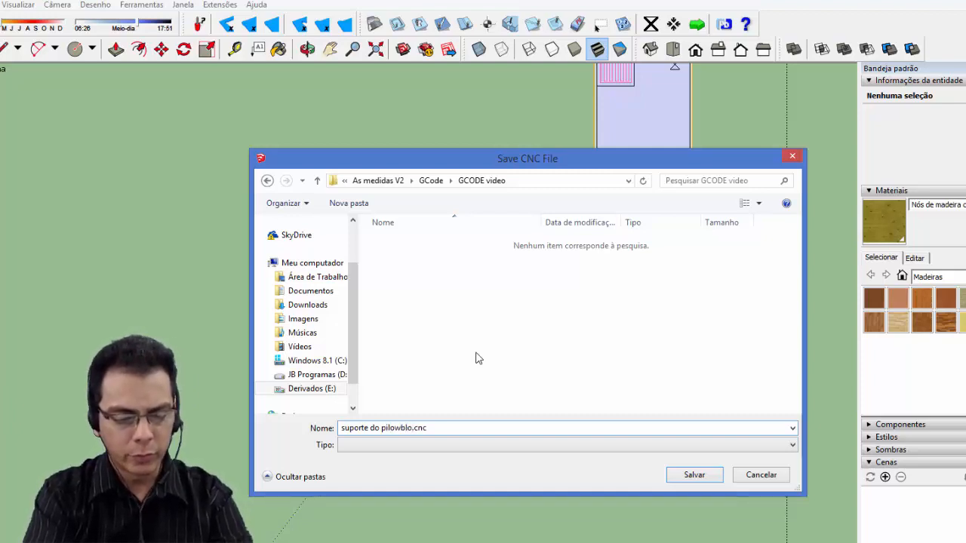
text(ck)
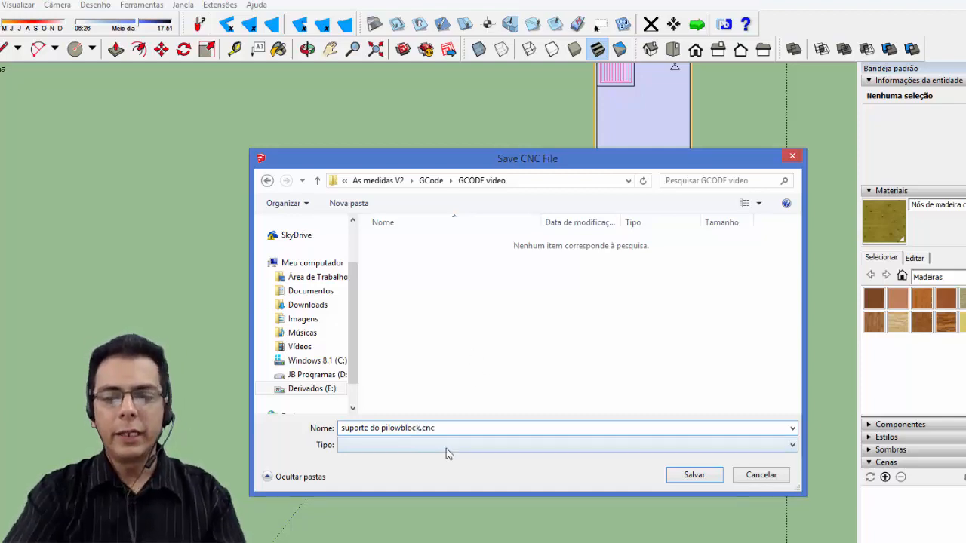
click(693, 475)
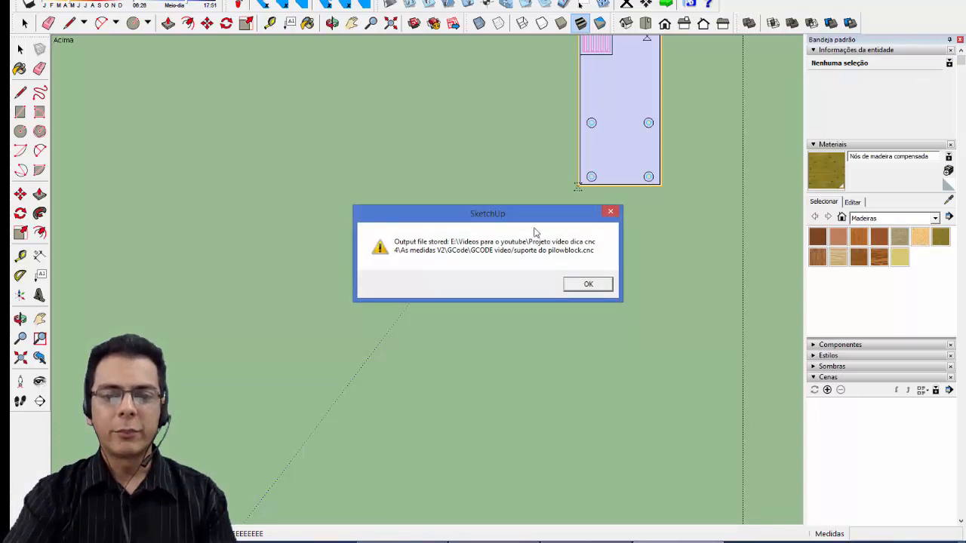
Read the storage path of the output file in the message and dismiss it
mouse_move(530, 216)
mouse_down()
mouse_move(580, 279)
mouse_move(593, 134)
mouse_move(555, 166)
mouse_move(571, 171)
mouse_up()
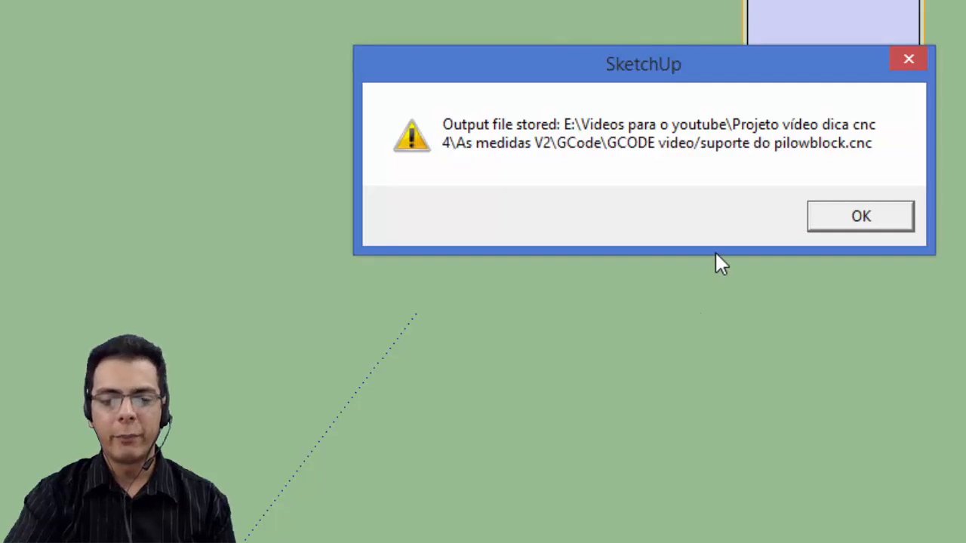
drag(759, 71, 730, 224)
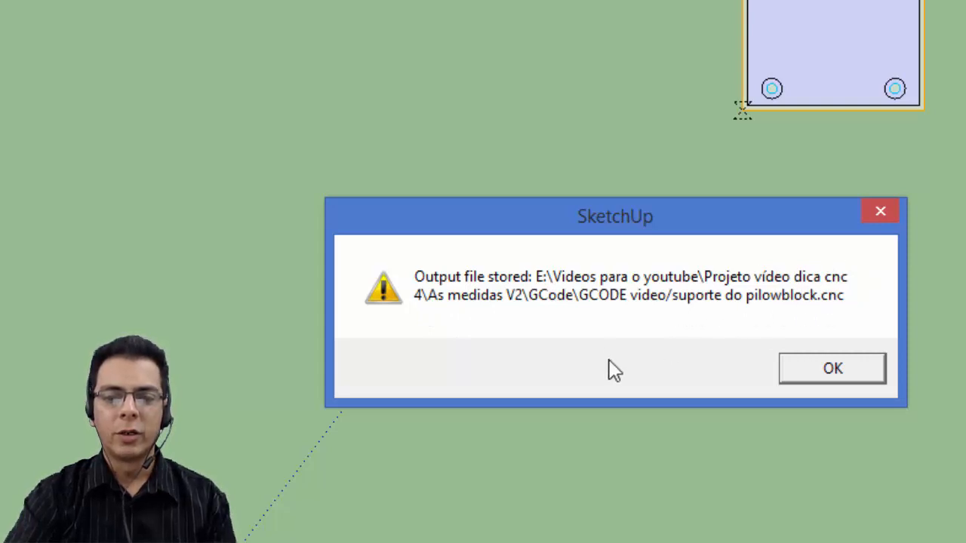
click(832, 369)
scroll(706, 402, down, 2)
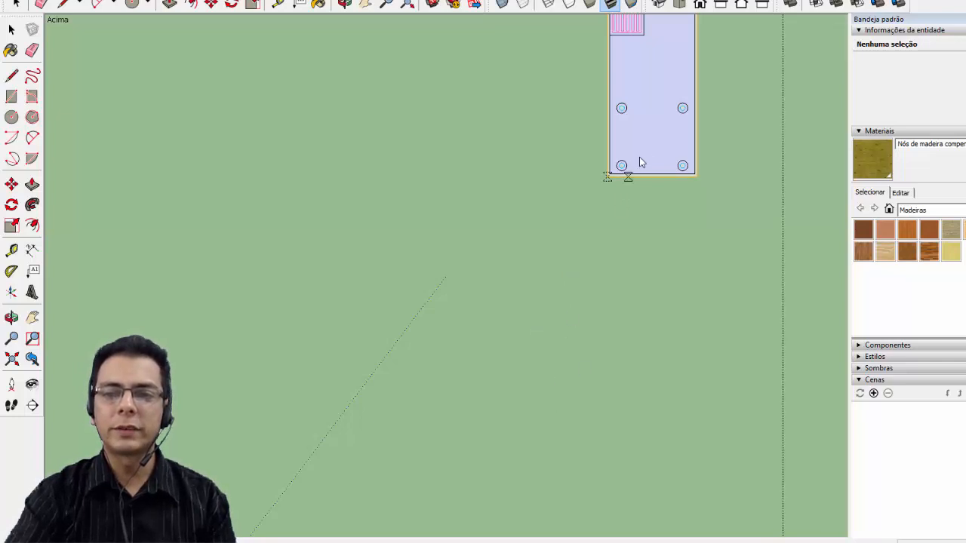
scroll(626, 177, down, 4)
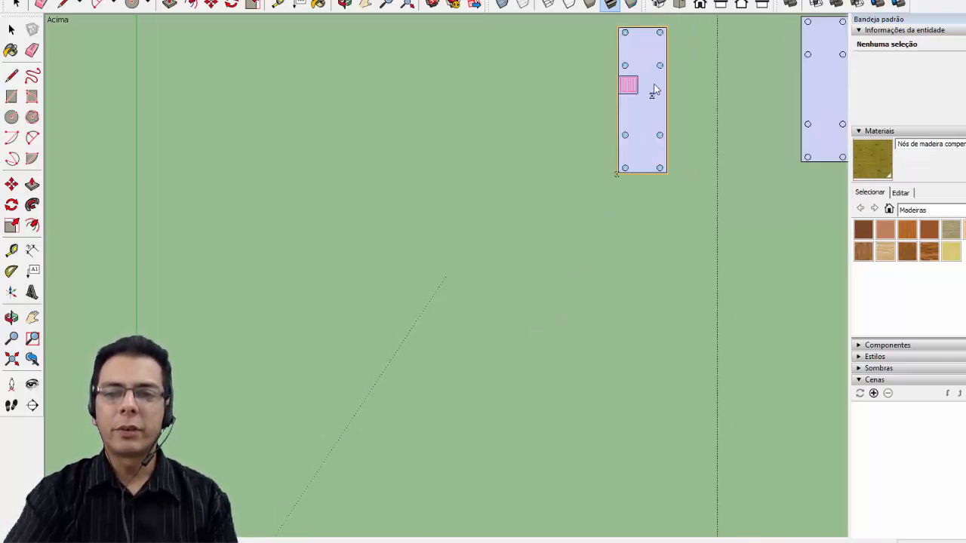
scroll(655, 89, up, 3)
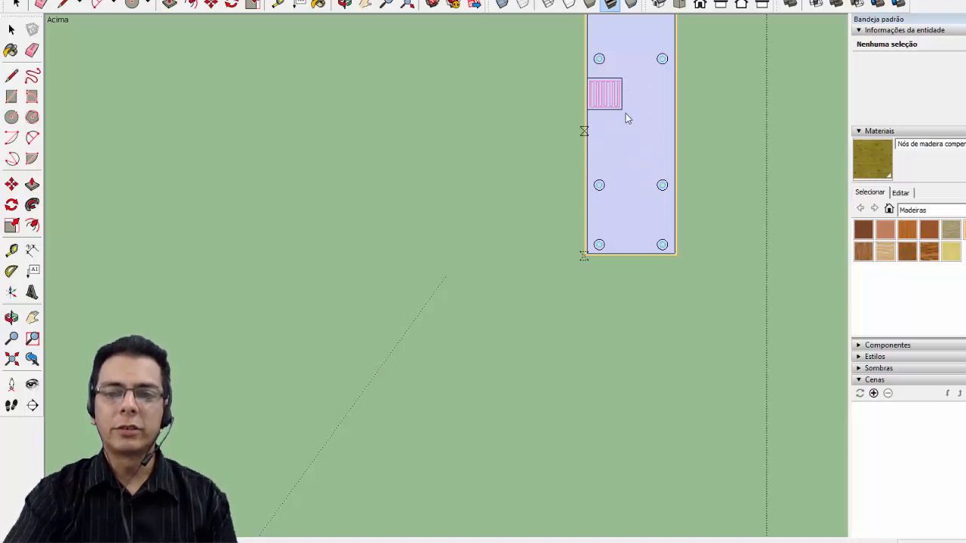
scroll(611, 213, down, 3)
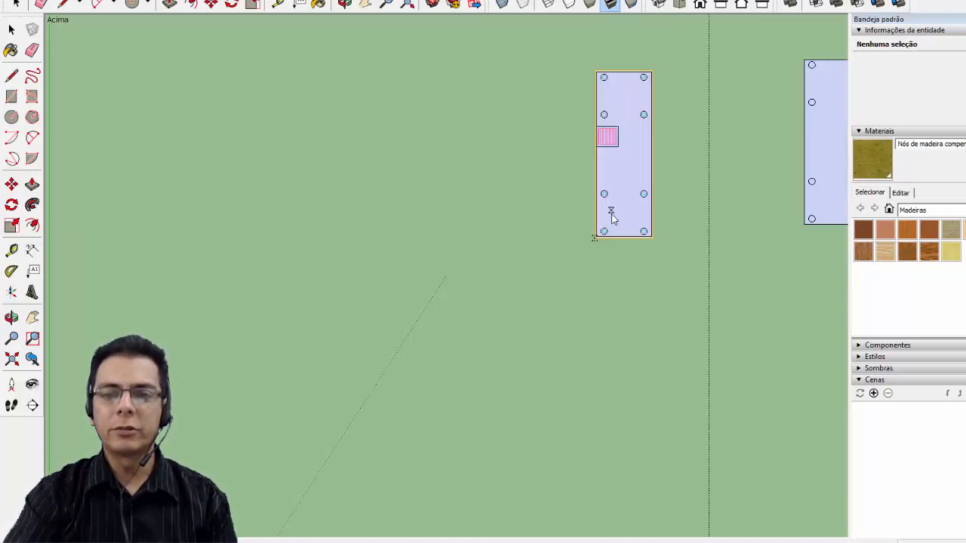
Remove the outside contour toolpath and the plate's upper-left hole toolpath with SketchUcam's own eraser tool
scroll(640, 90, up, 4)
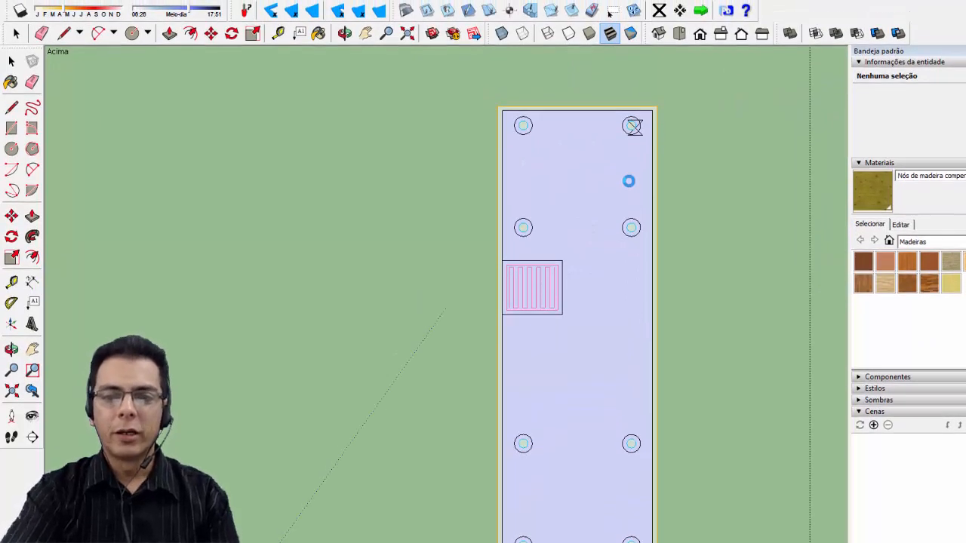
scroll(626, 147, up, 1)
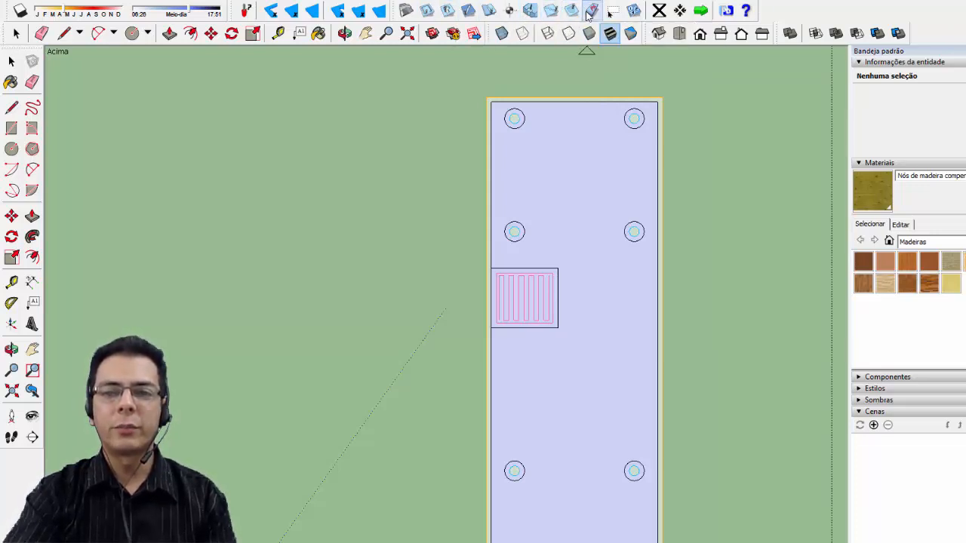
click(46, 35)
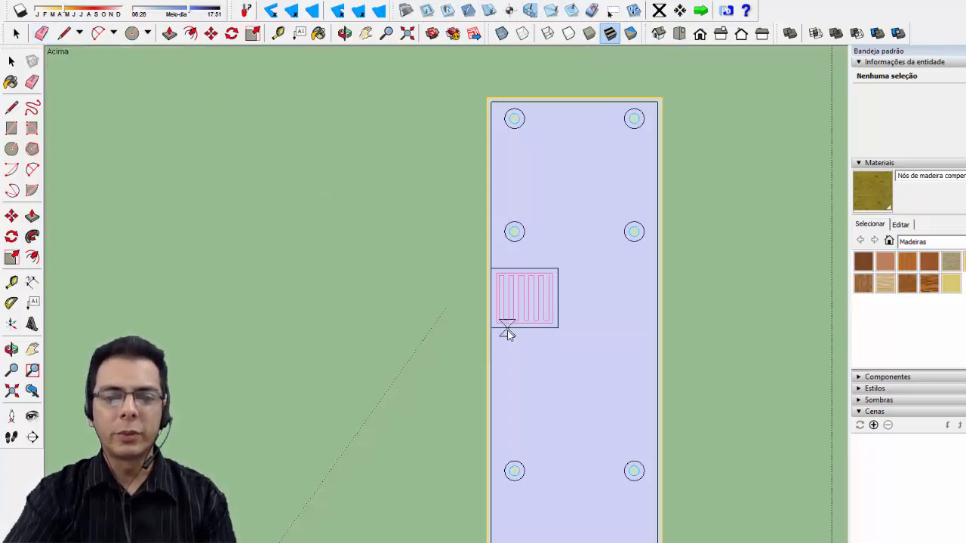
click(590, 17)
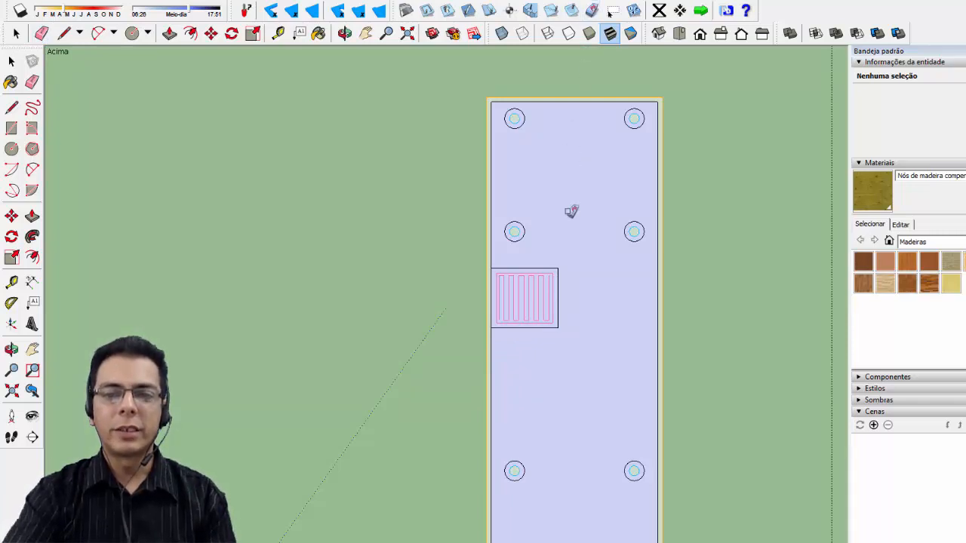
click(562, 98)
click(564, 98)
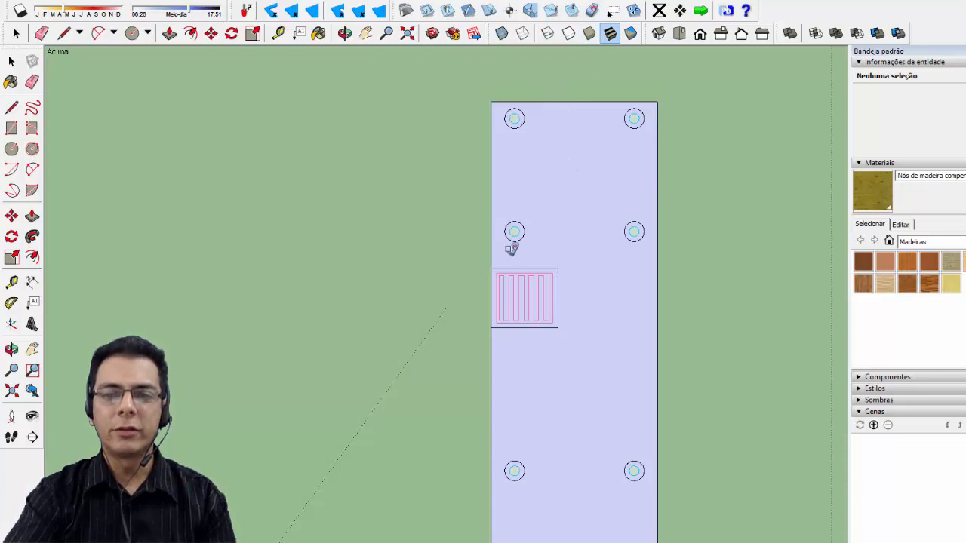
click(514, 118)
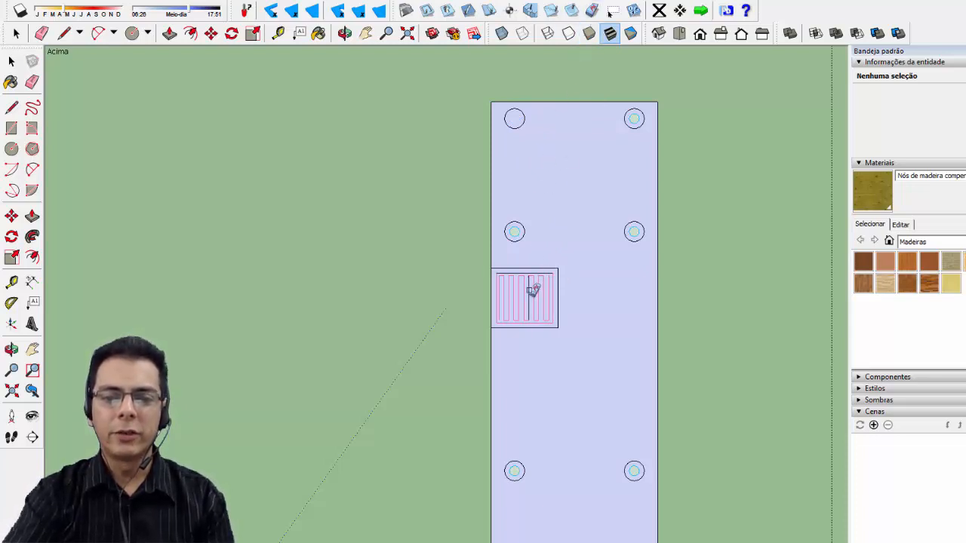
Erase the zigzag and border toolpath lines inside the rectangular pocket with SketchUp's standard Eraser, keeping the pocket's outline
scroll(536, 326, up, 3)
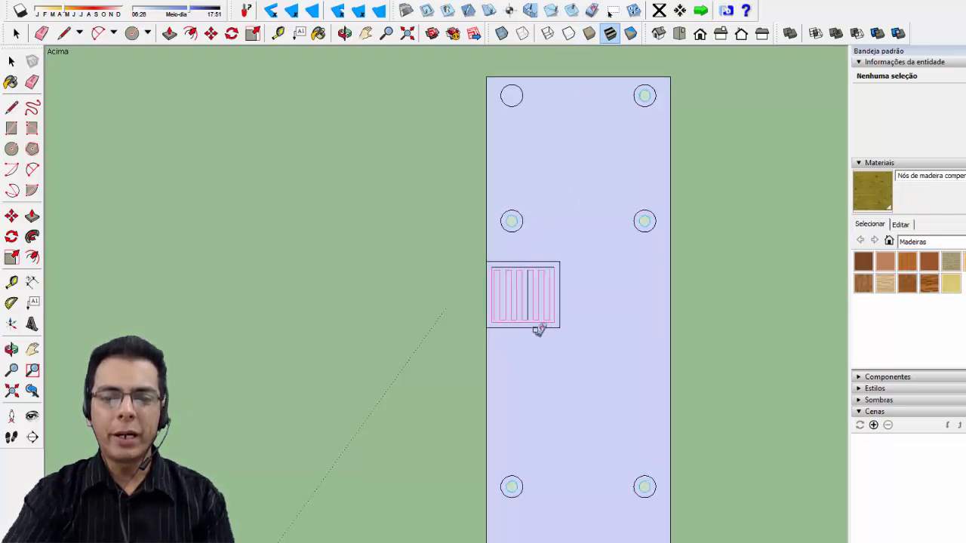
scroll(548, 296, up, 2)
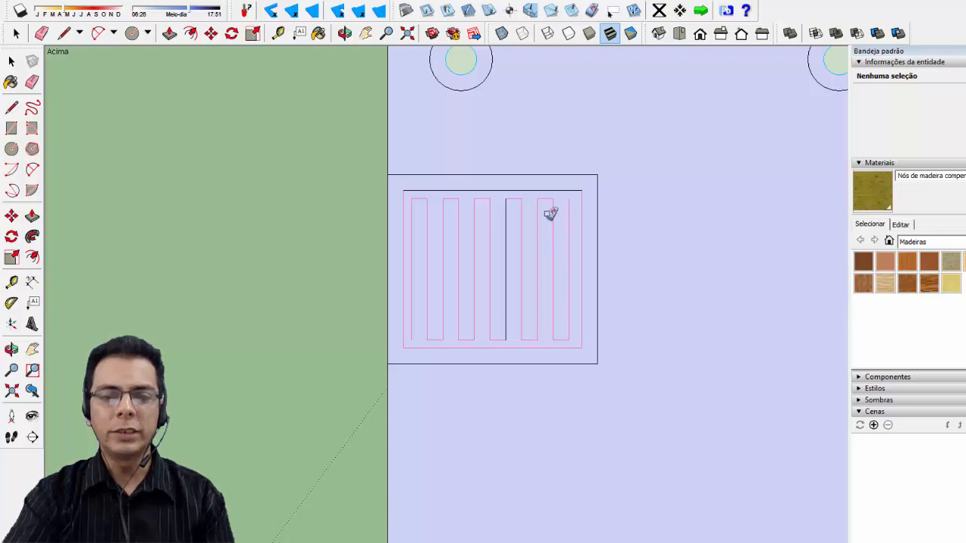
click(41, 34)
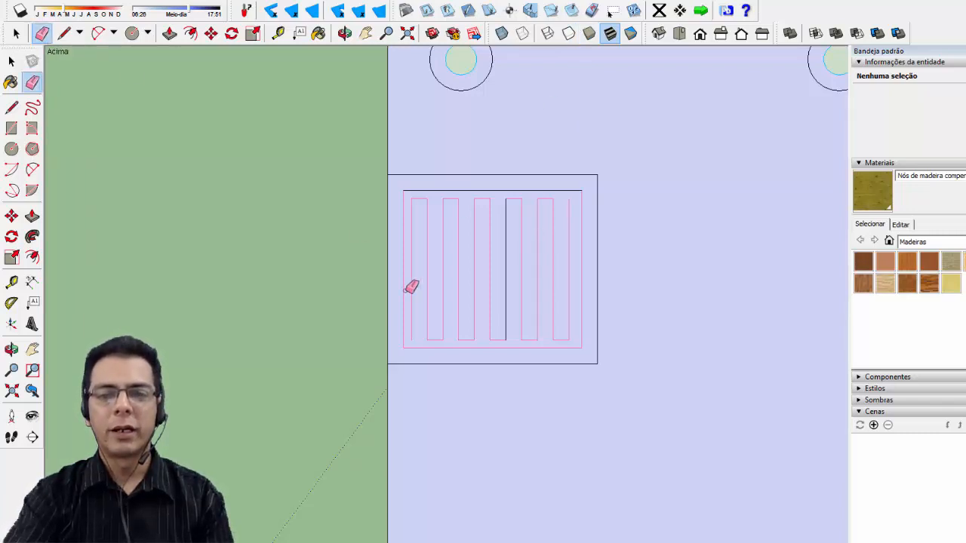
drag(534, 261, 527, 255)
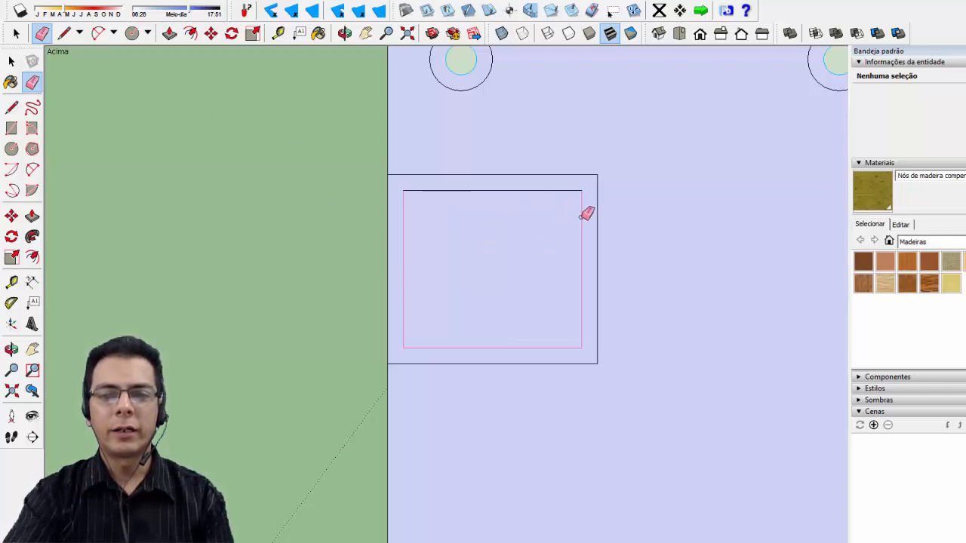
drag(588, 217, 586, 212)
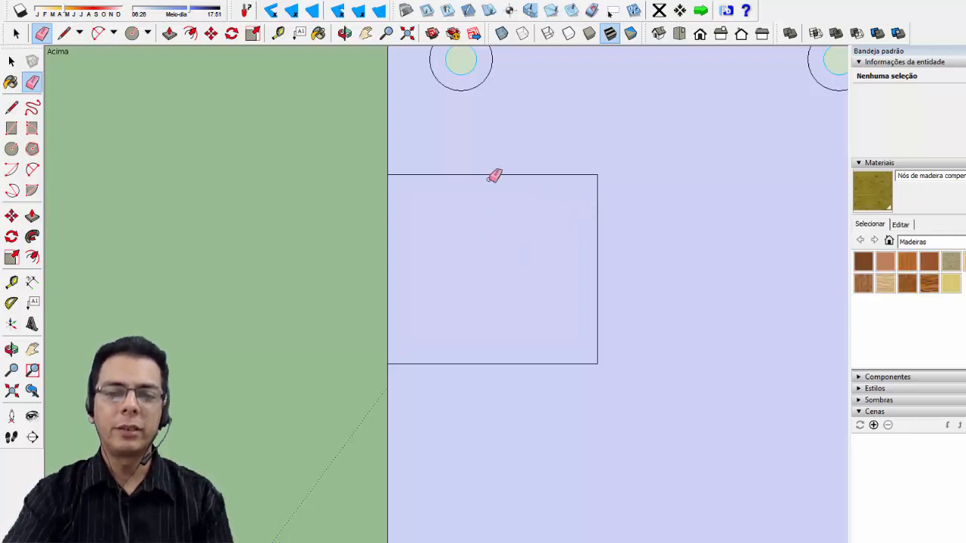
scroll(443, 289, down, 4)
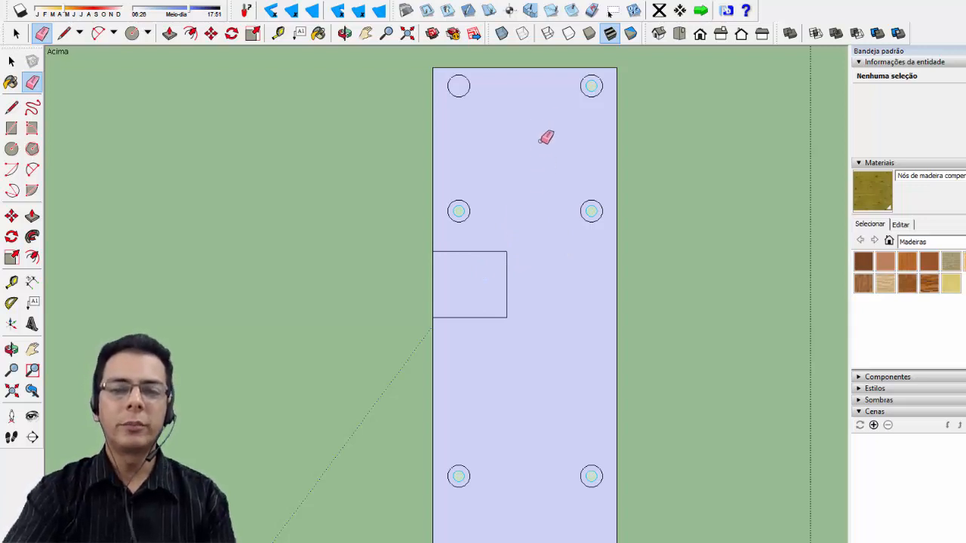
scroll(545, 166, down, 3)
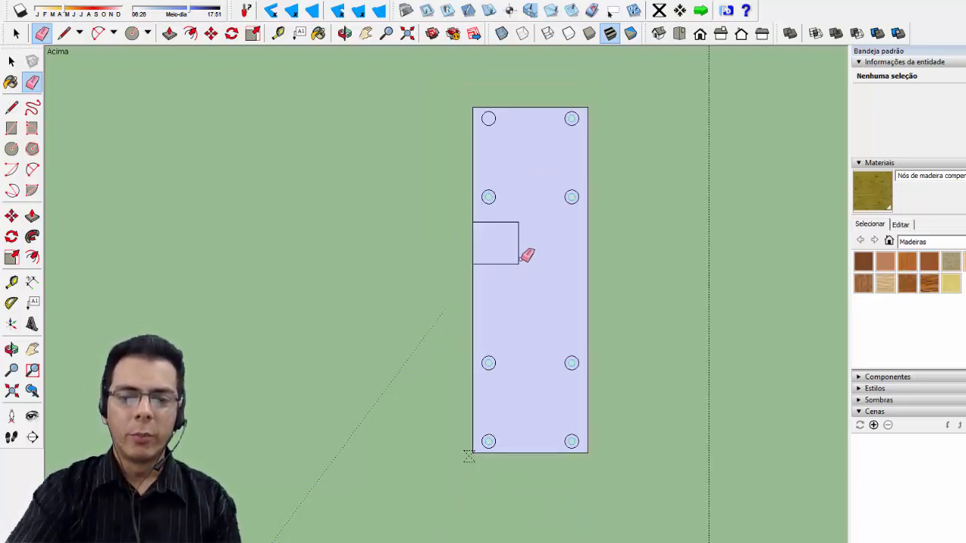